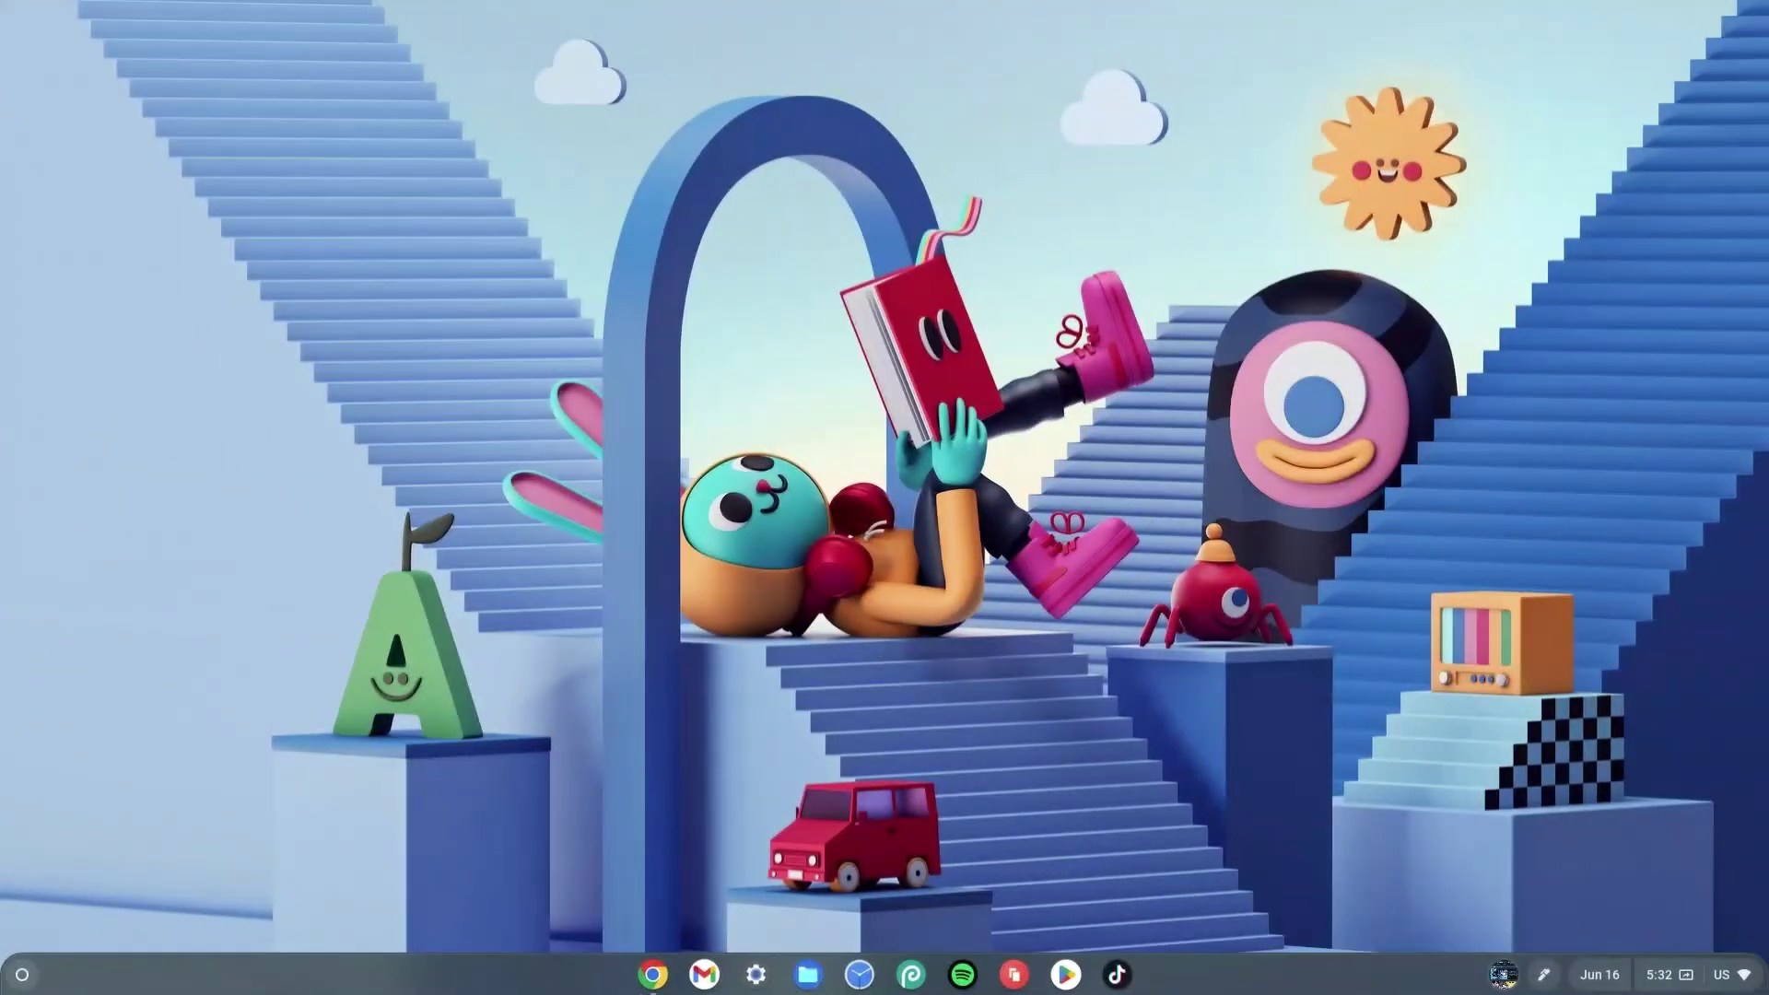
- Open a new Chrome window and type 'store' into the address bar
left_click(651, 972)
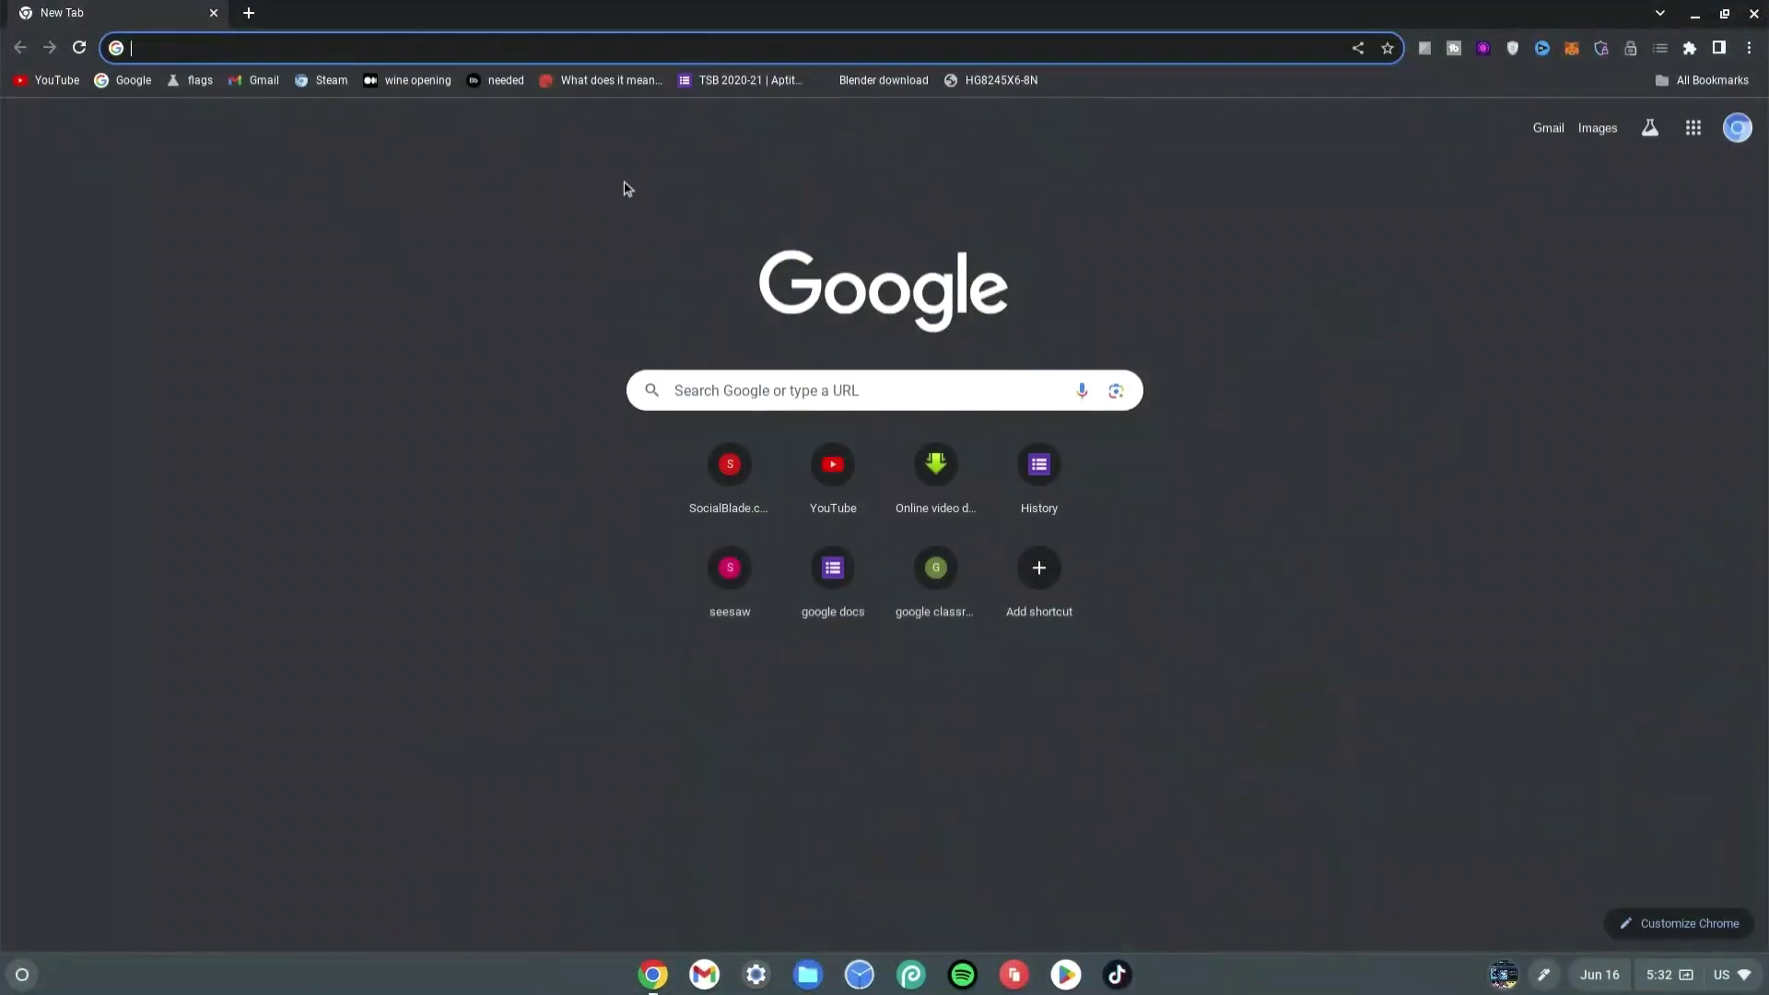
type("store")
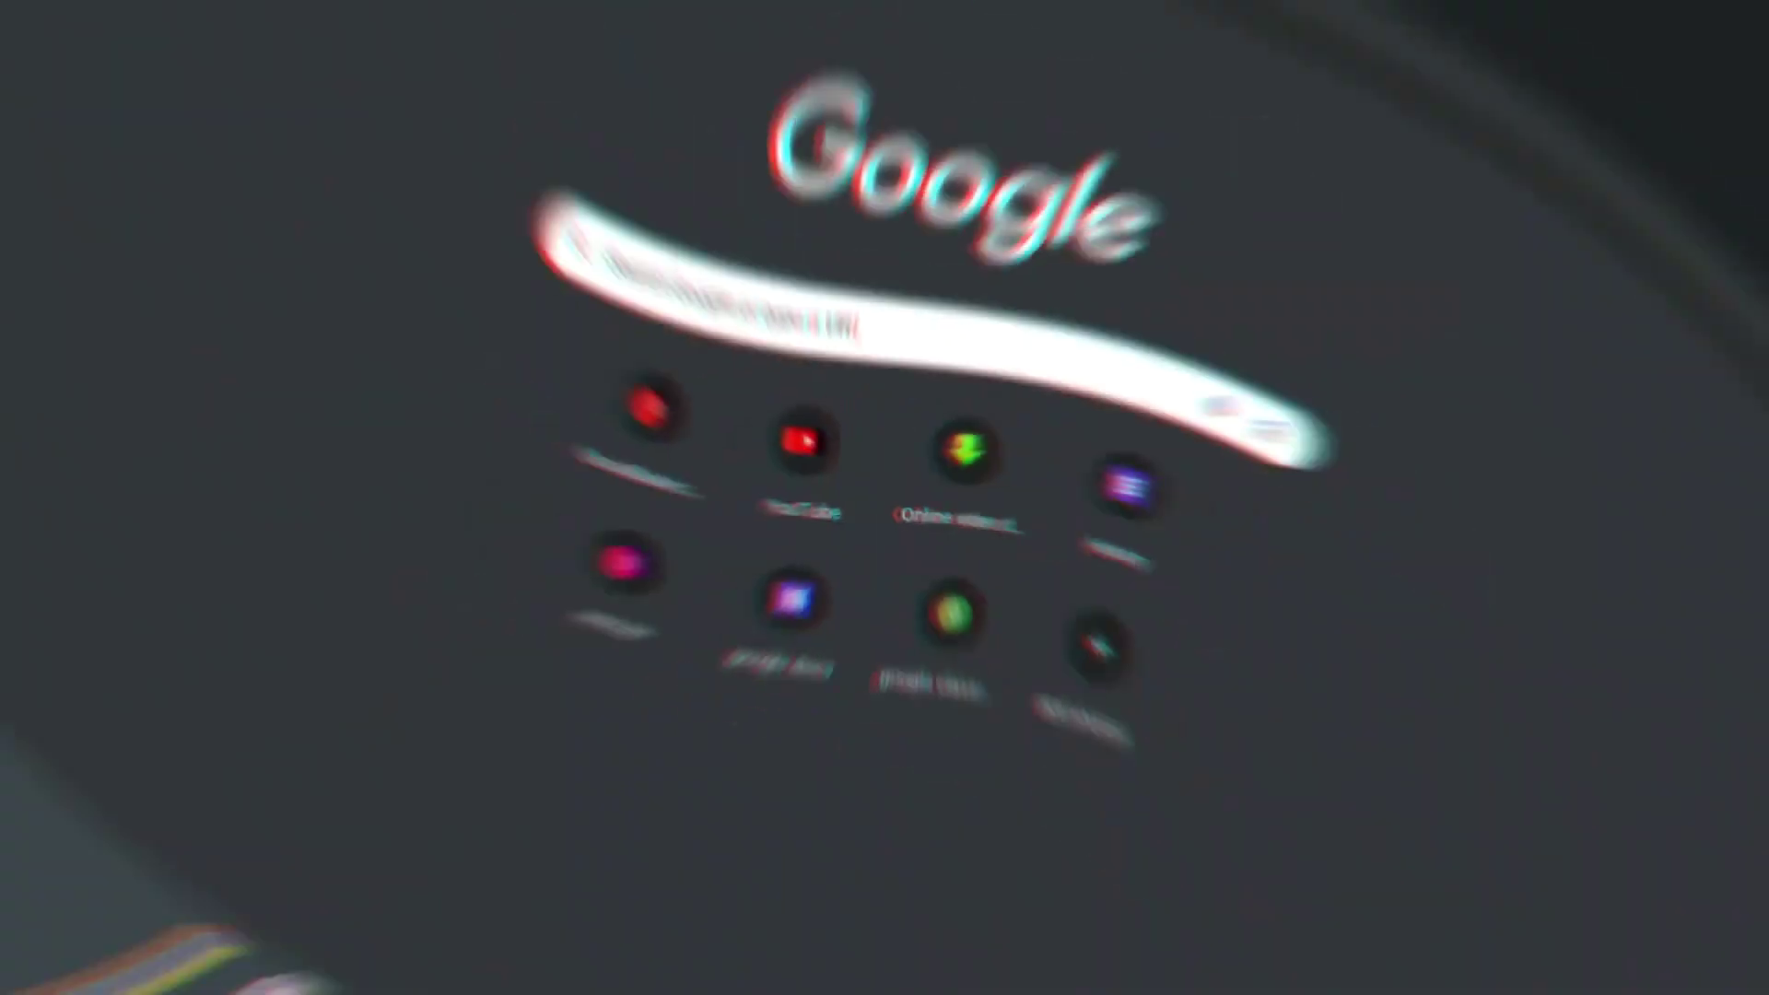
- Go to store.steampowered.com and save the Linux installer steam_latest.deb to Downloads
type(".steamp")
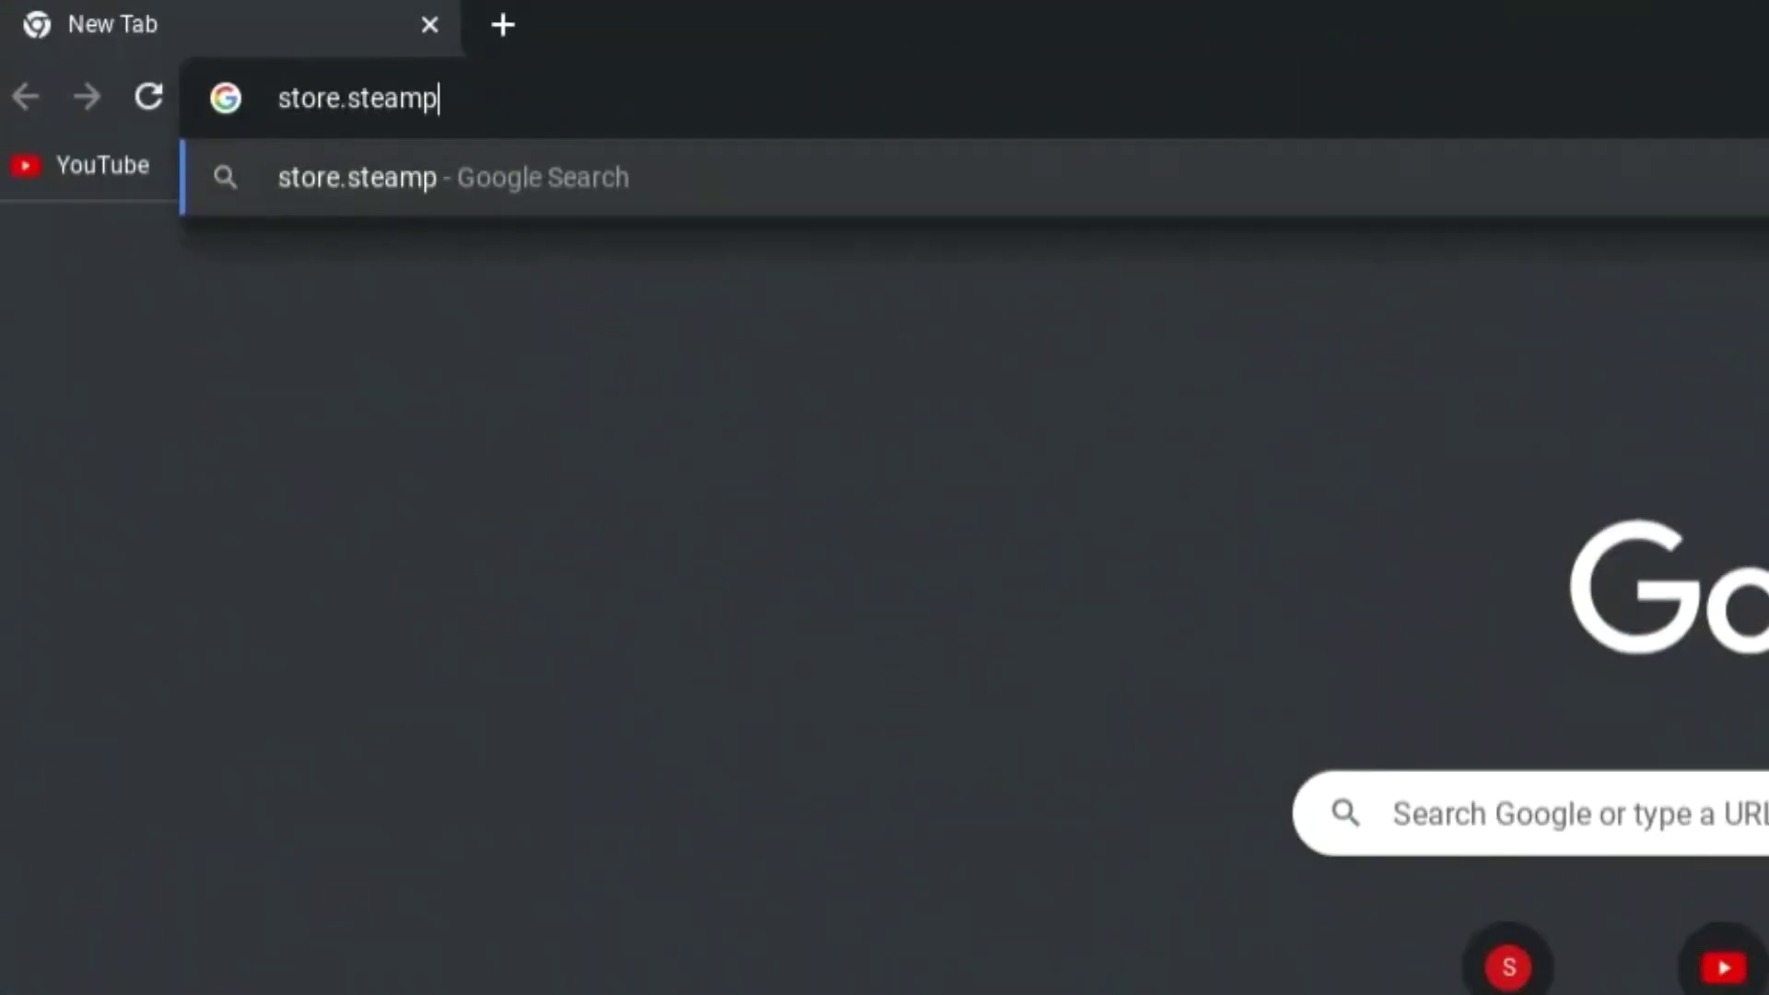
type("owered.com")
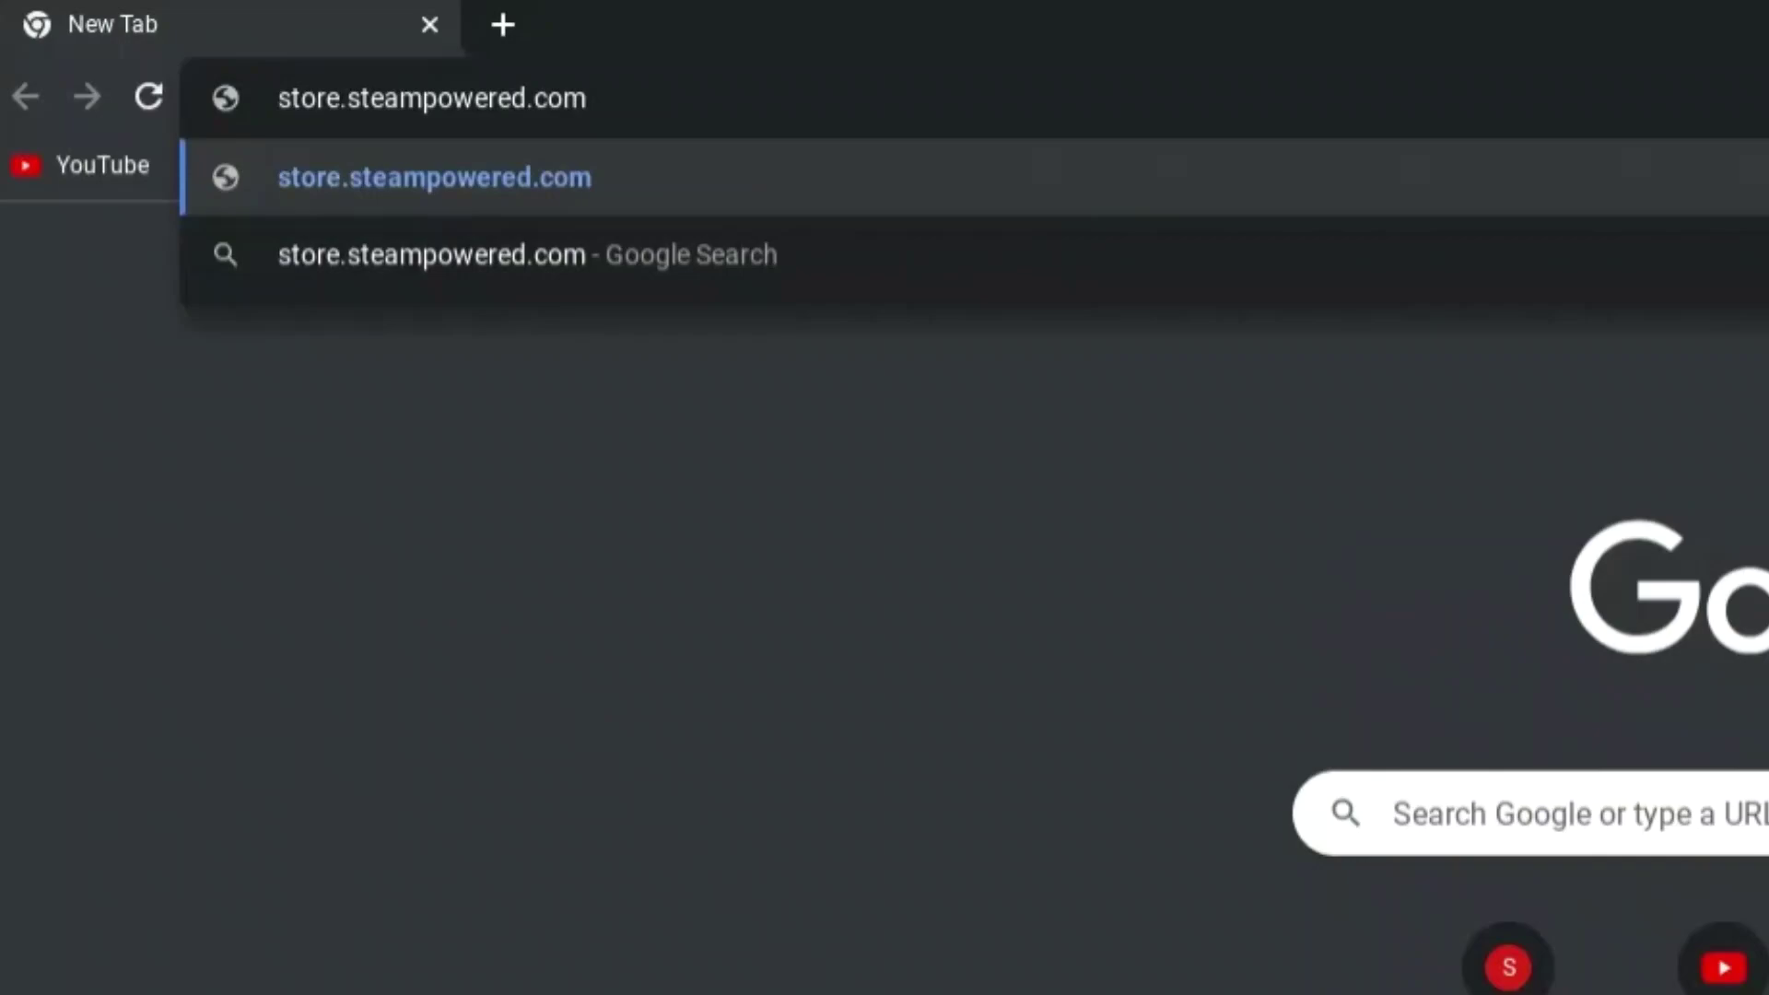
key("Return")
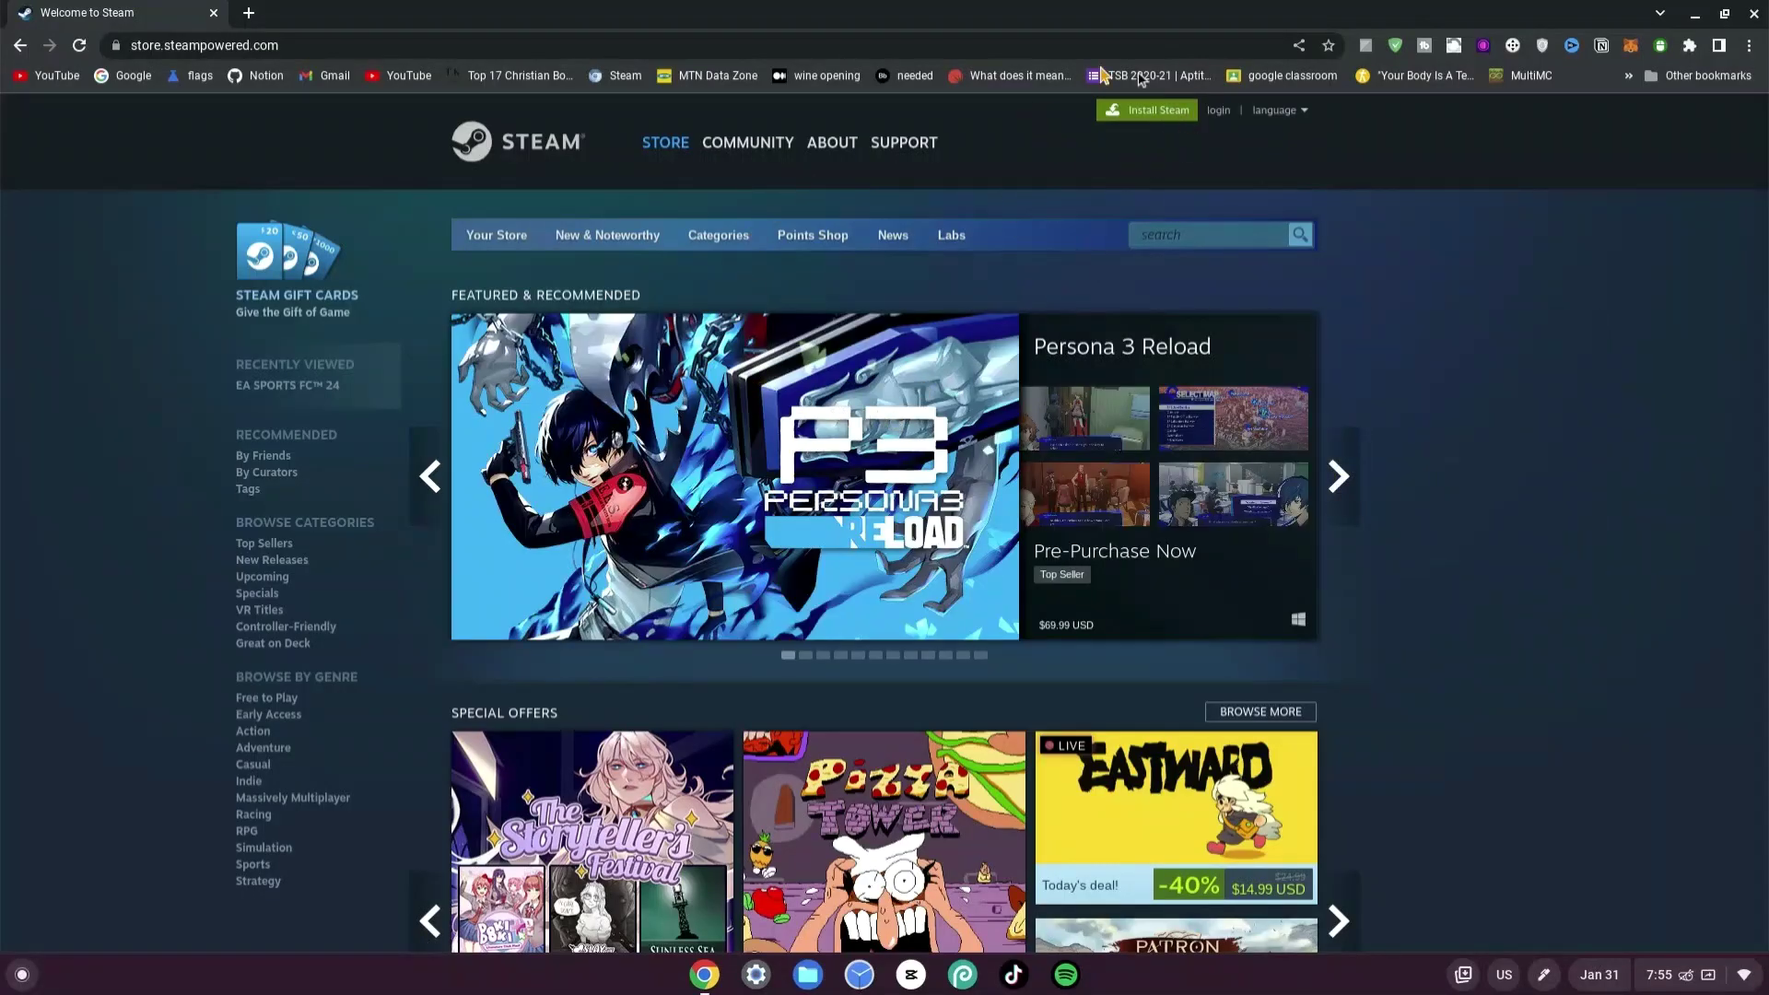
left_click(1151, 113)
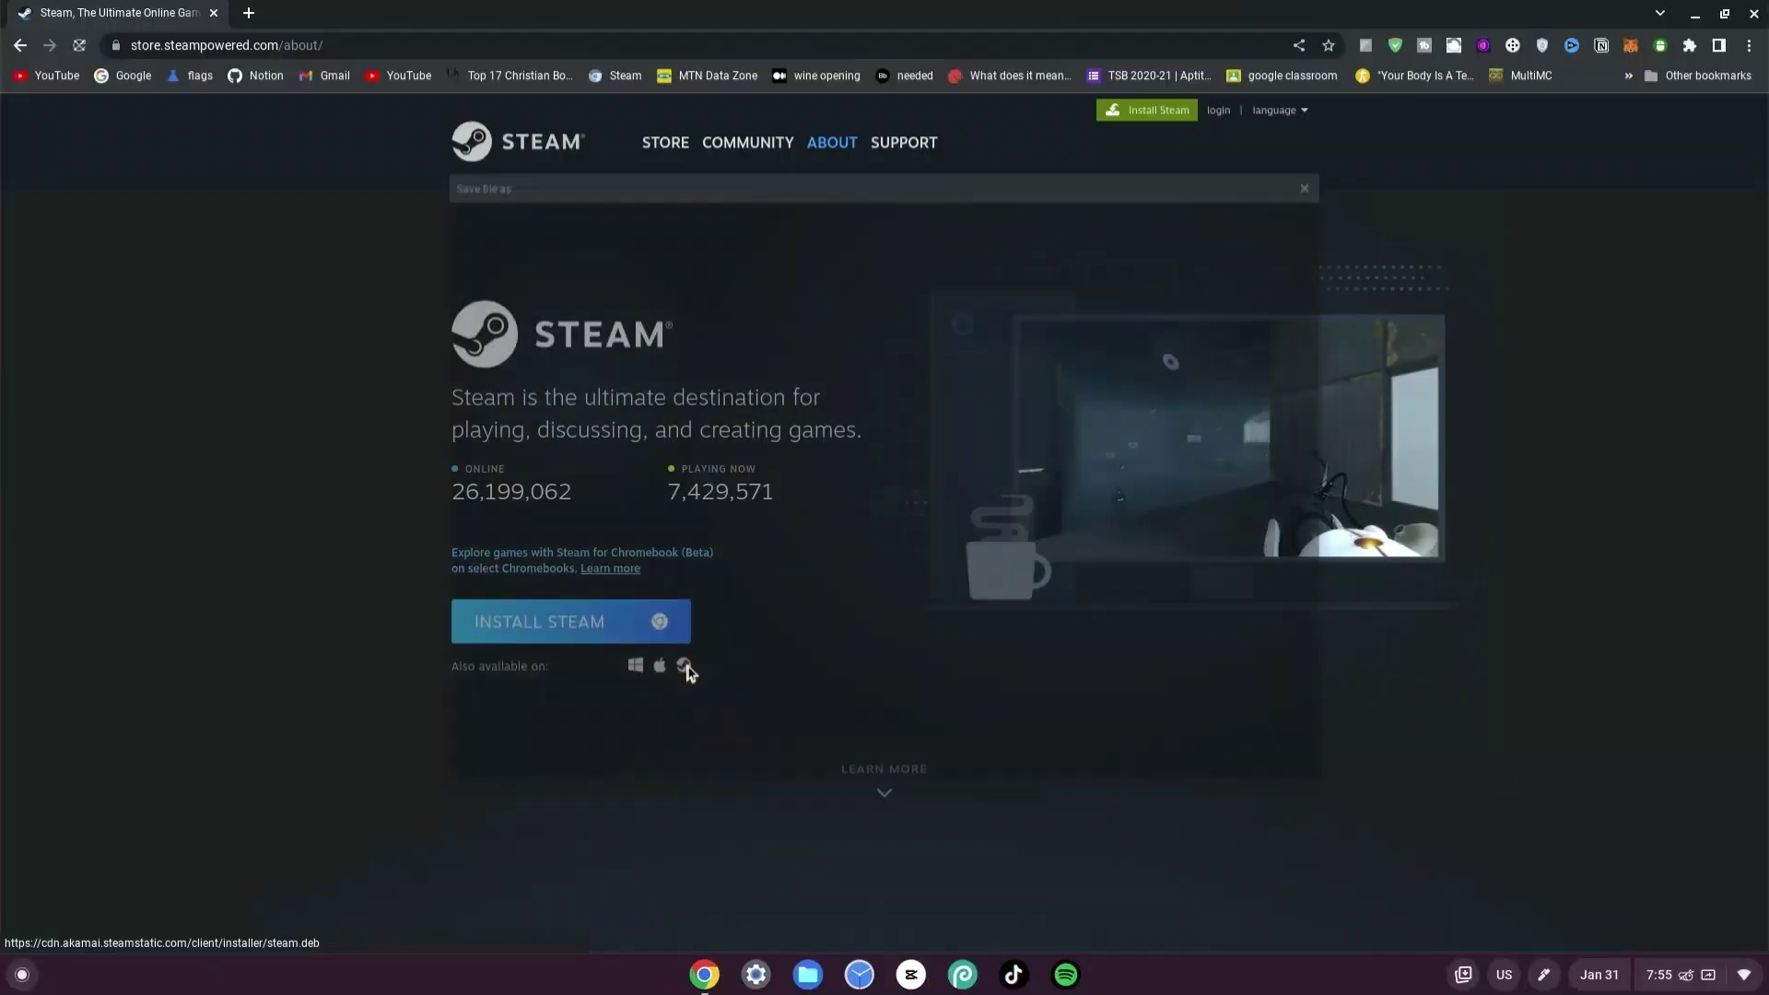
left_click(1029, 817)
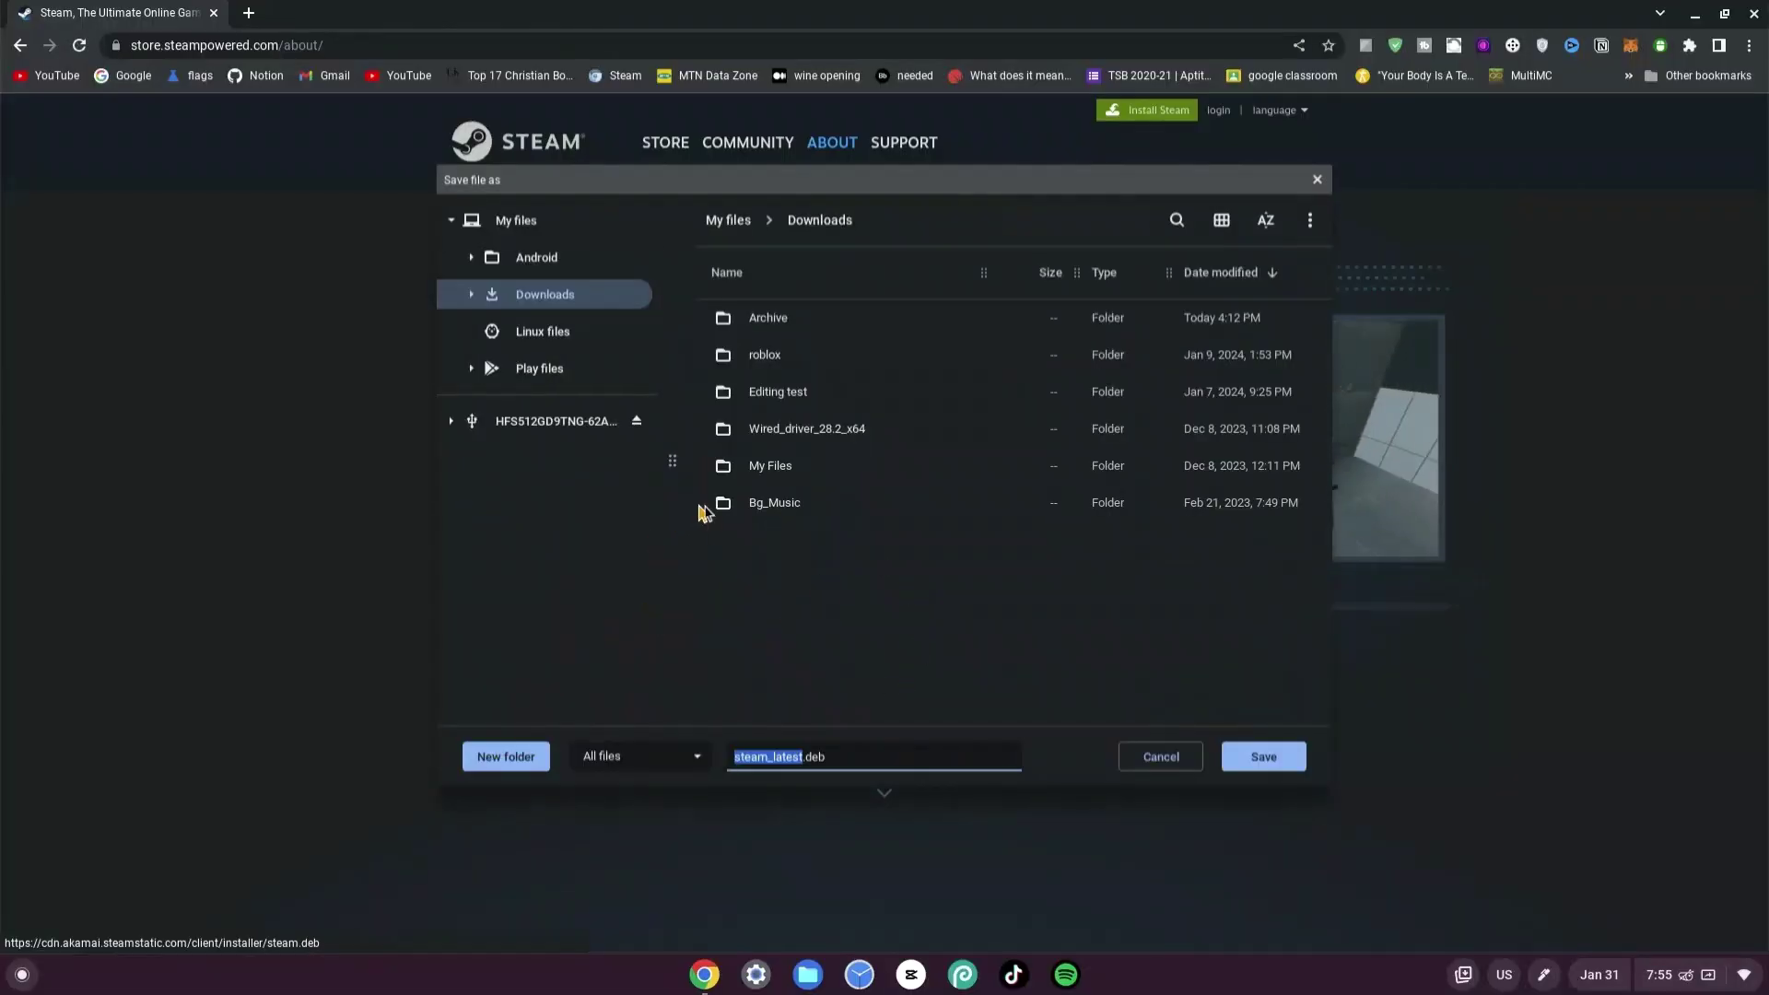
left_click(1228, 753)
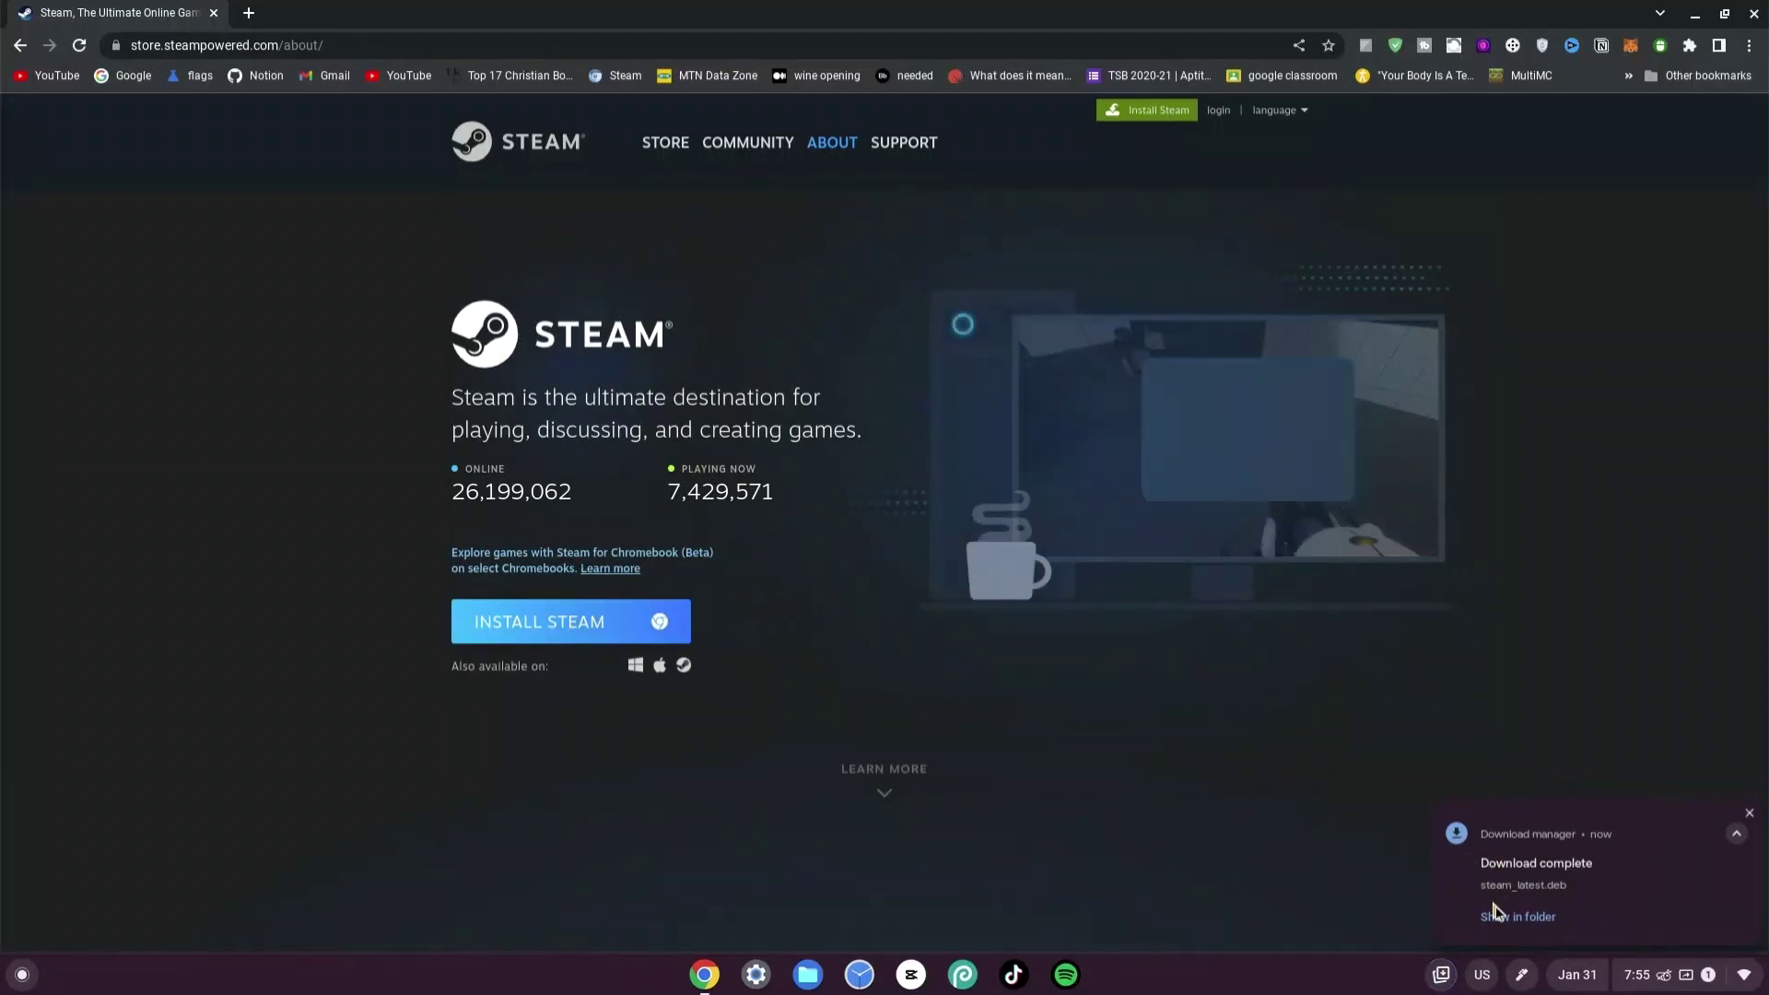
- Copy steam_latest.deb from Downloads into the Linux files folder
left_click(1520, 917)
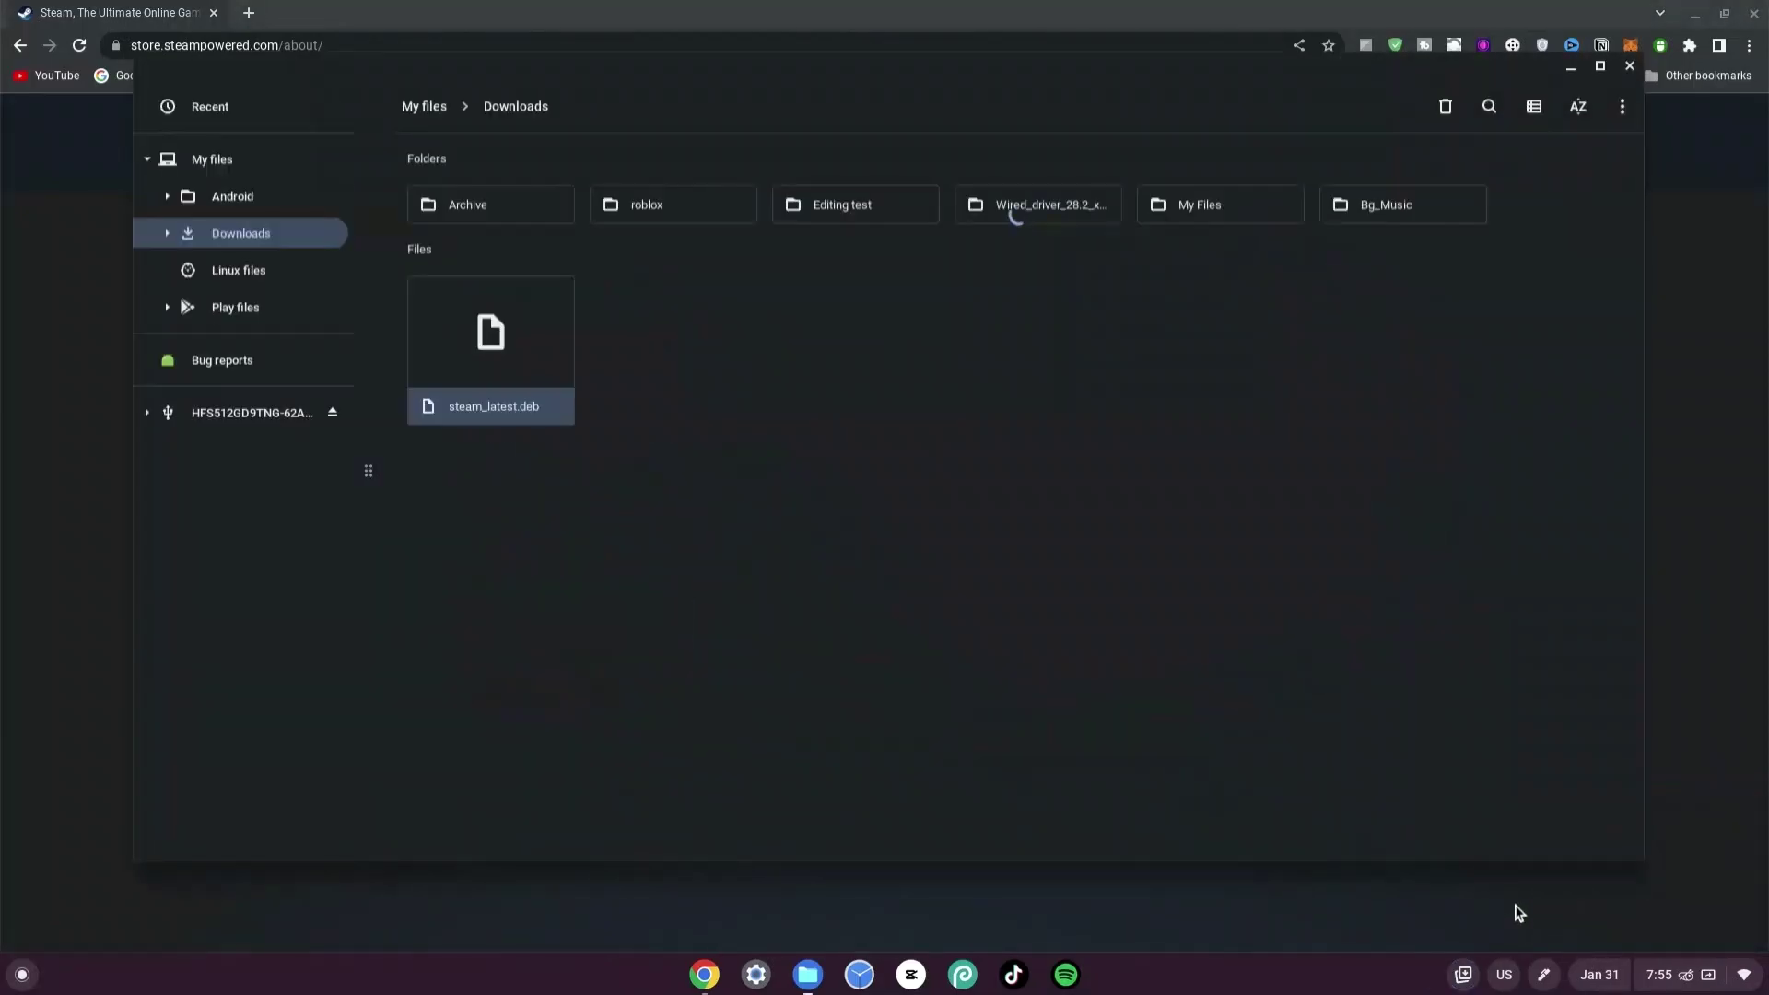
right_click(472, 356)
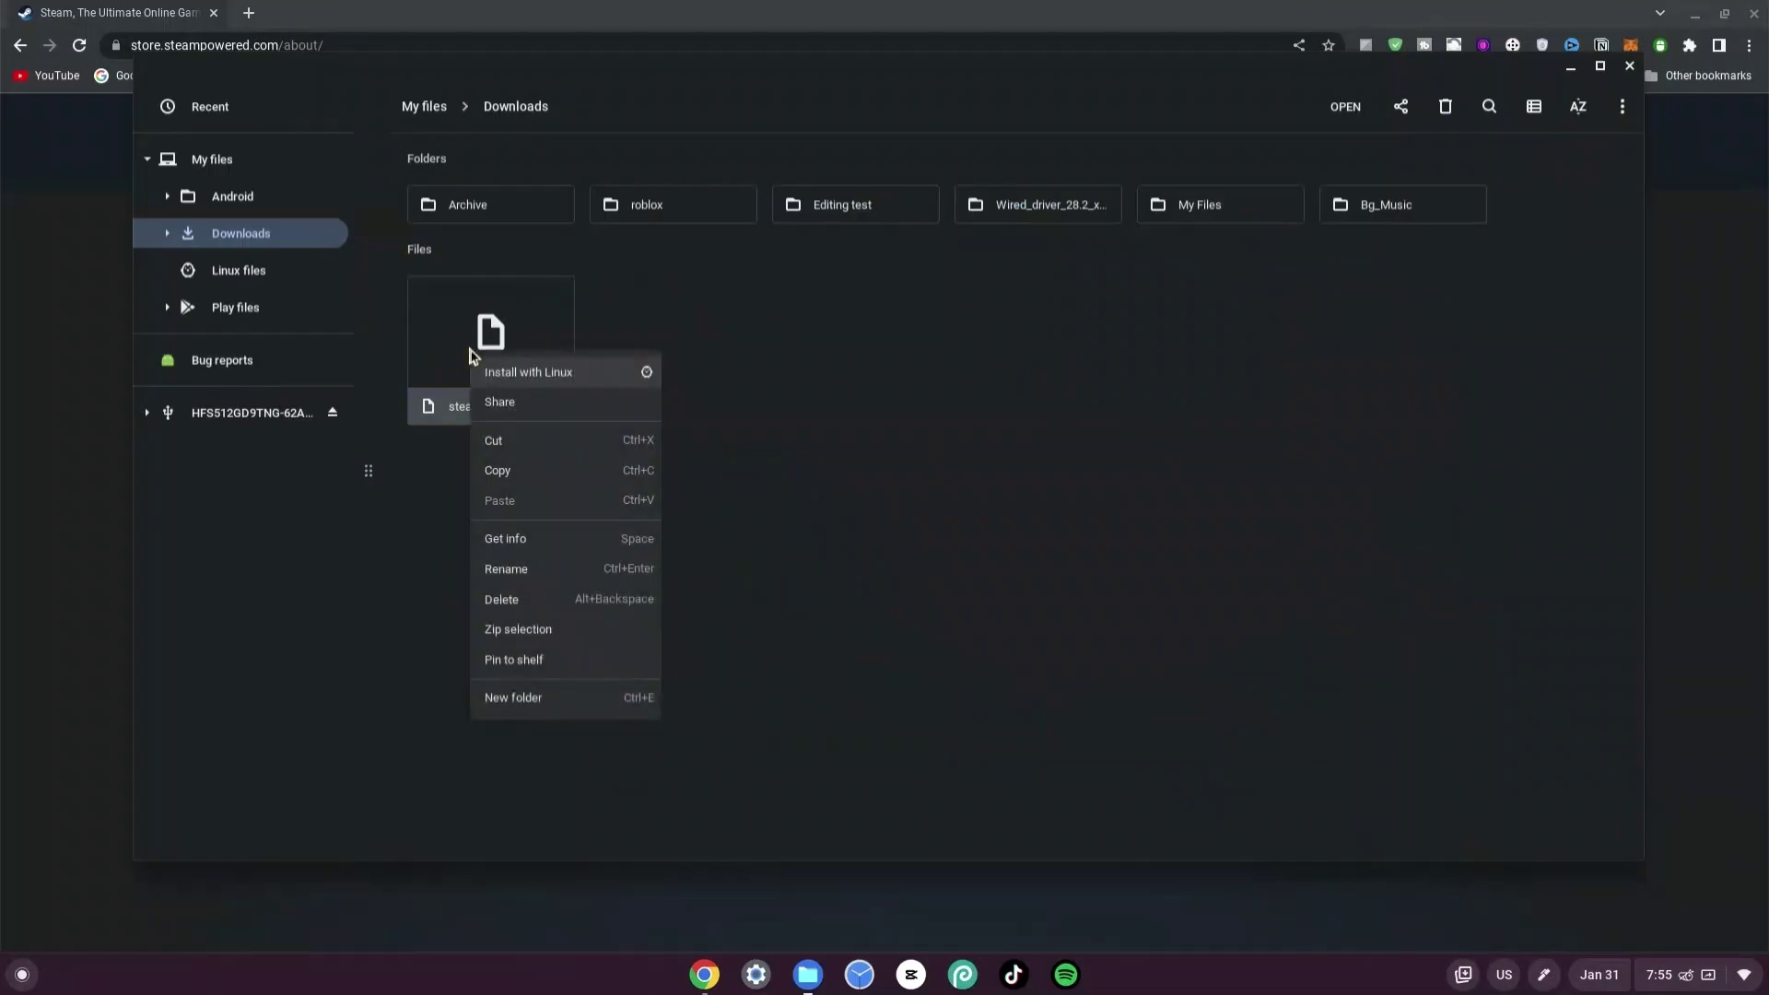
left_click(506, 471)
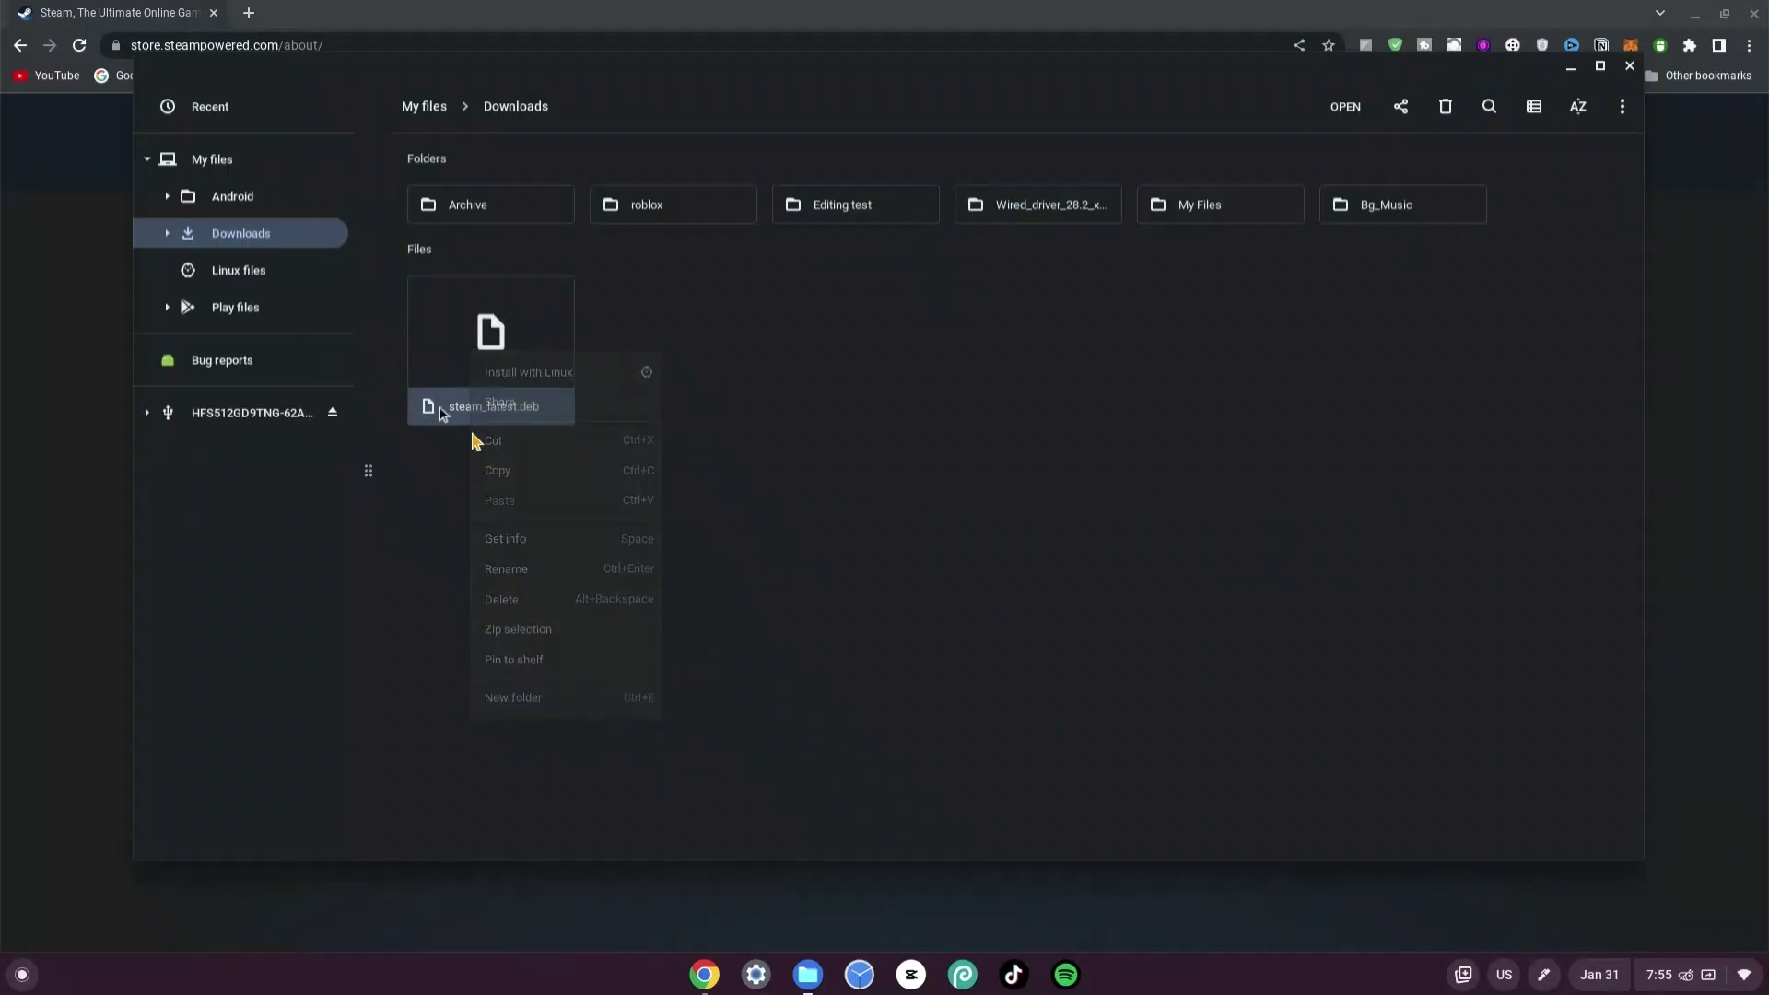
left_click(249, 269)
right_click(537, 347)
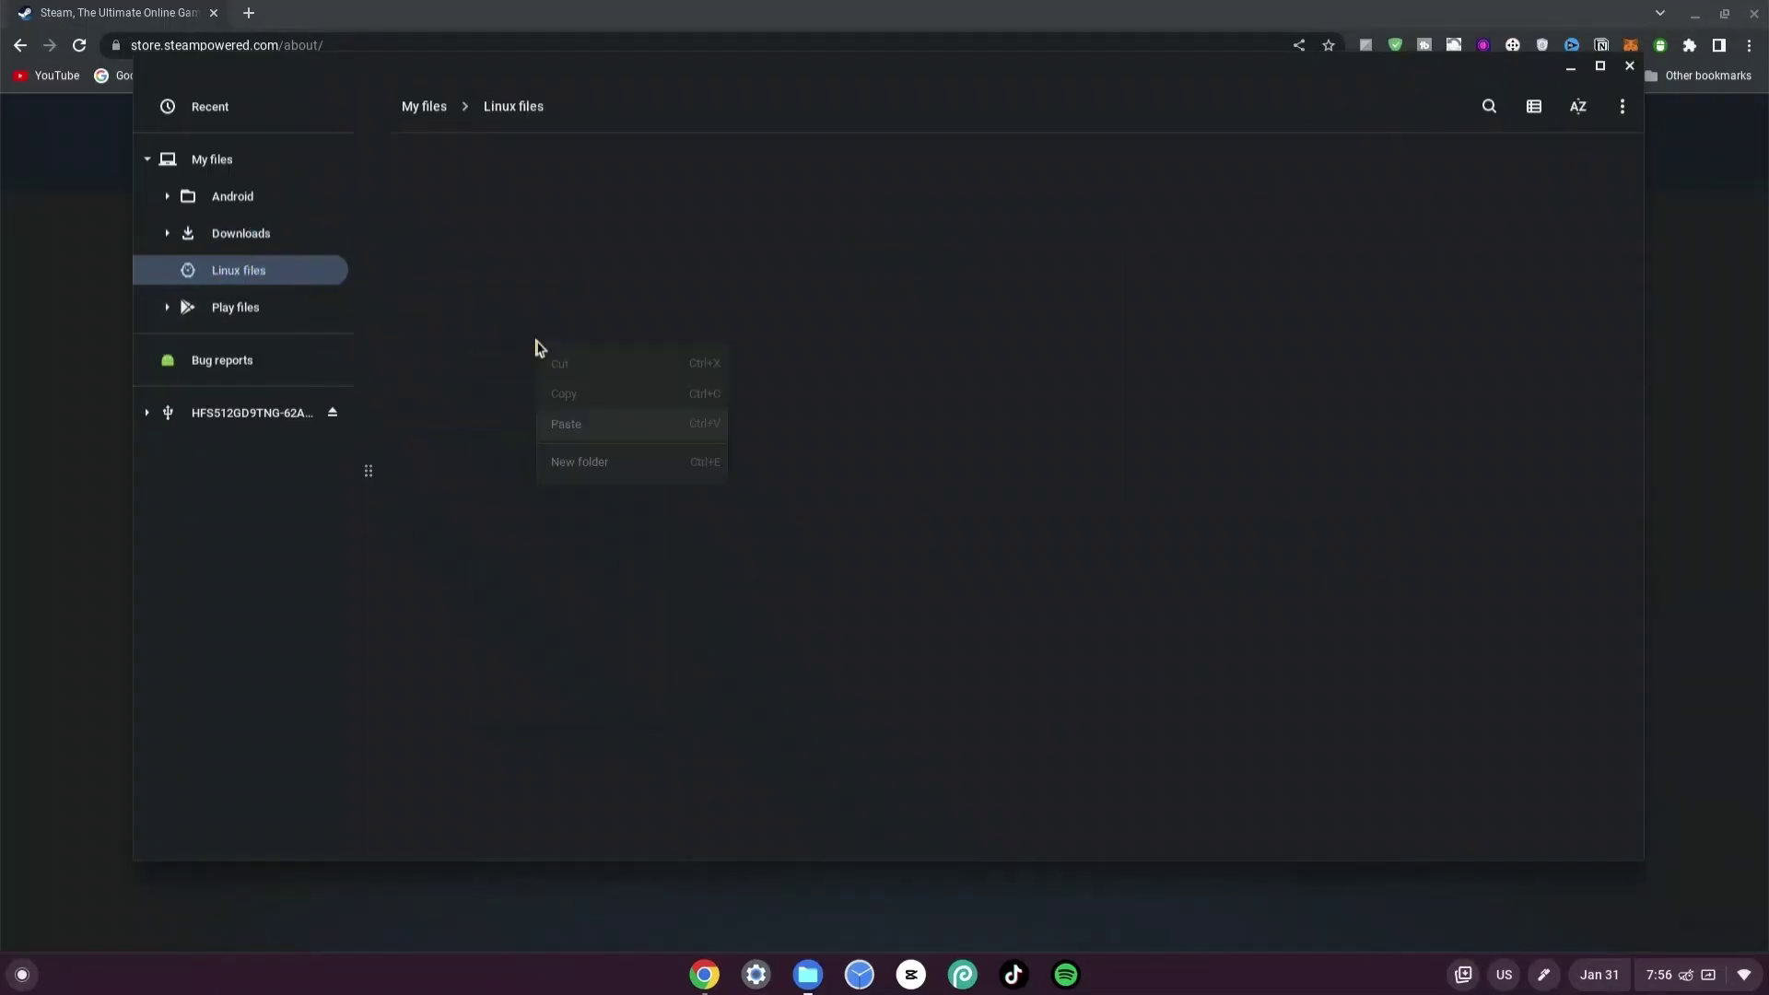
left_click(611, 426)
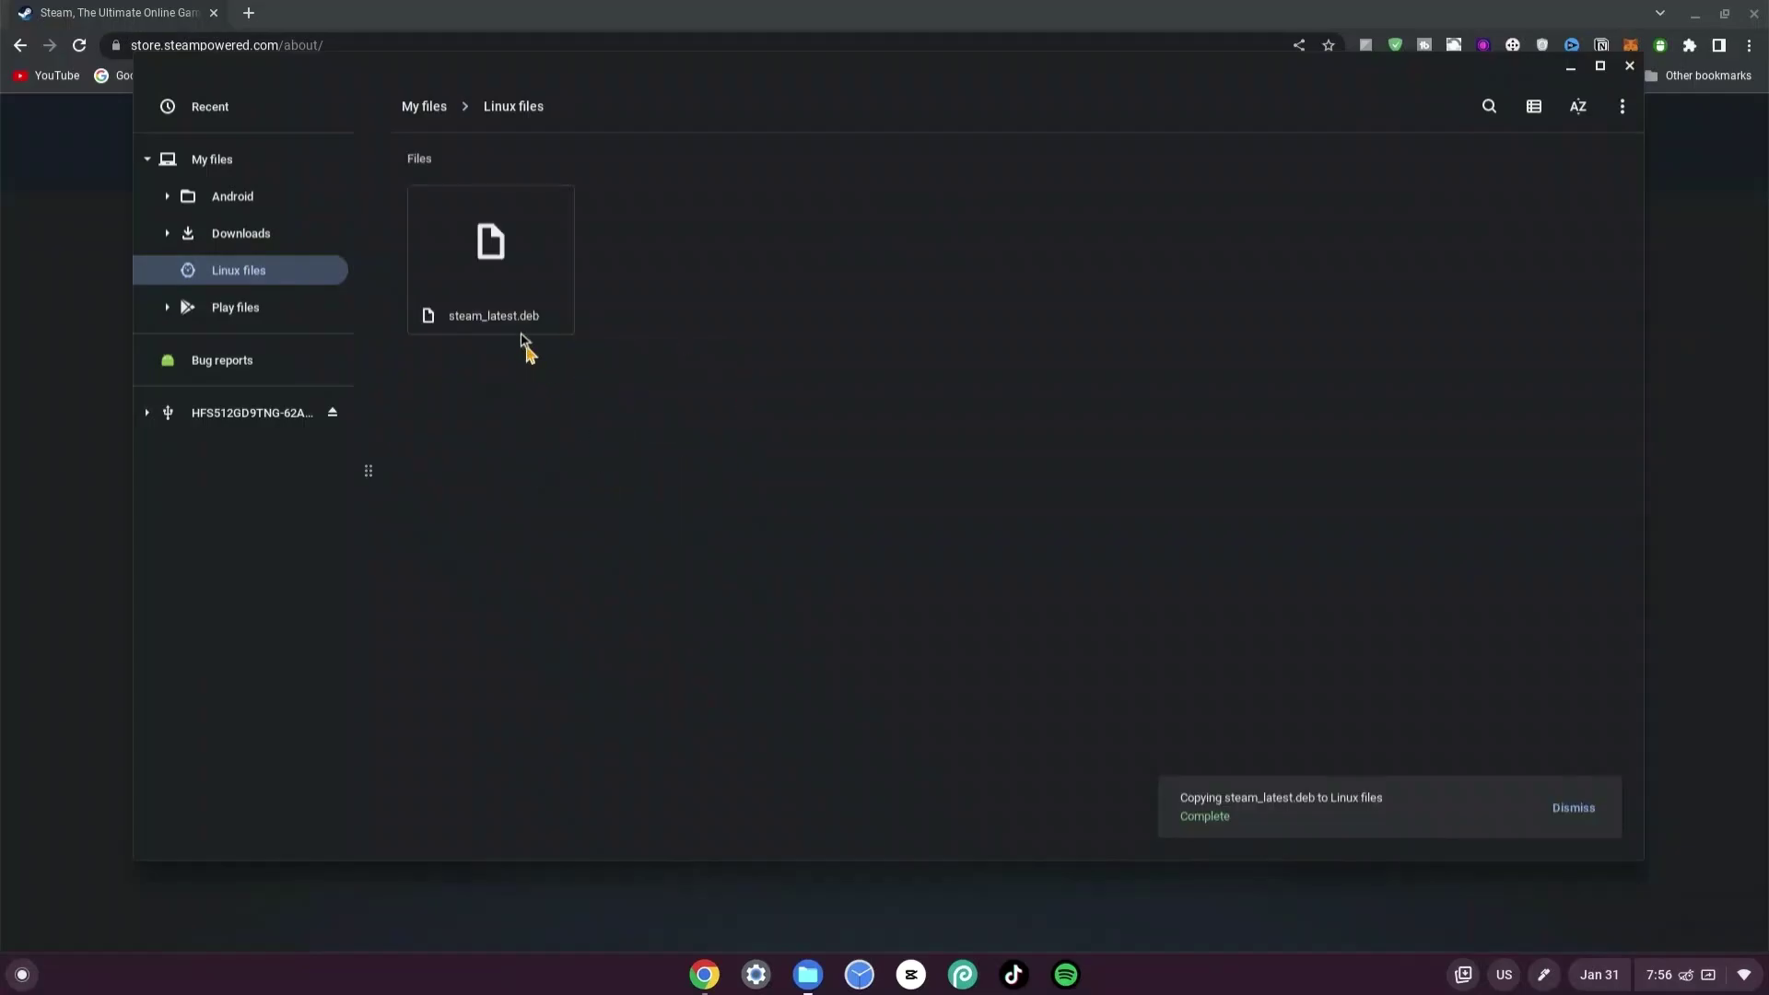
- Rename the copied installer in Linux files to steam.deb
right_click(505, 278)
left_click(568, 495)
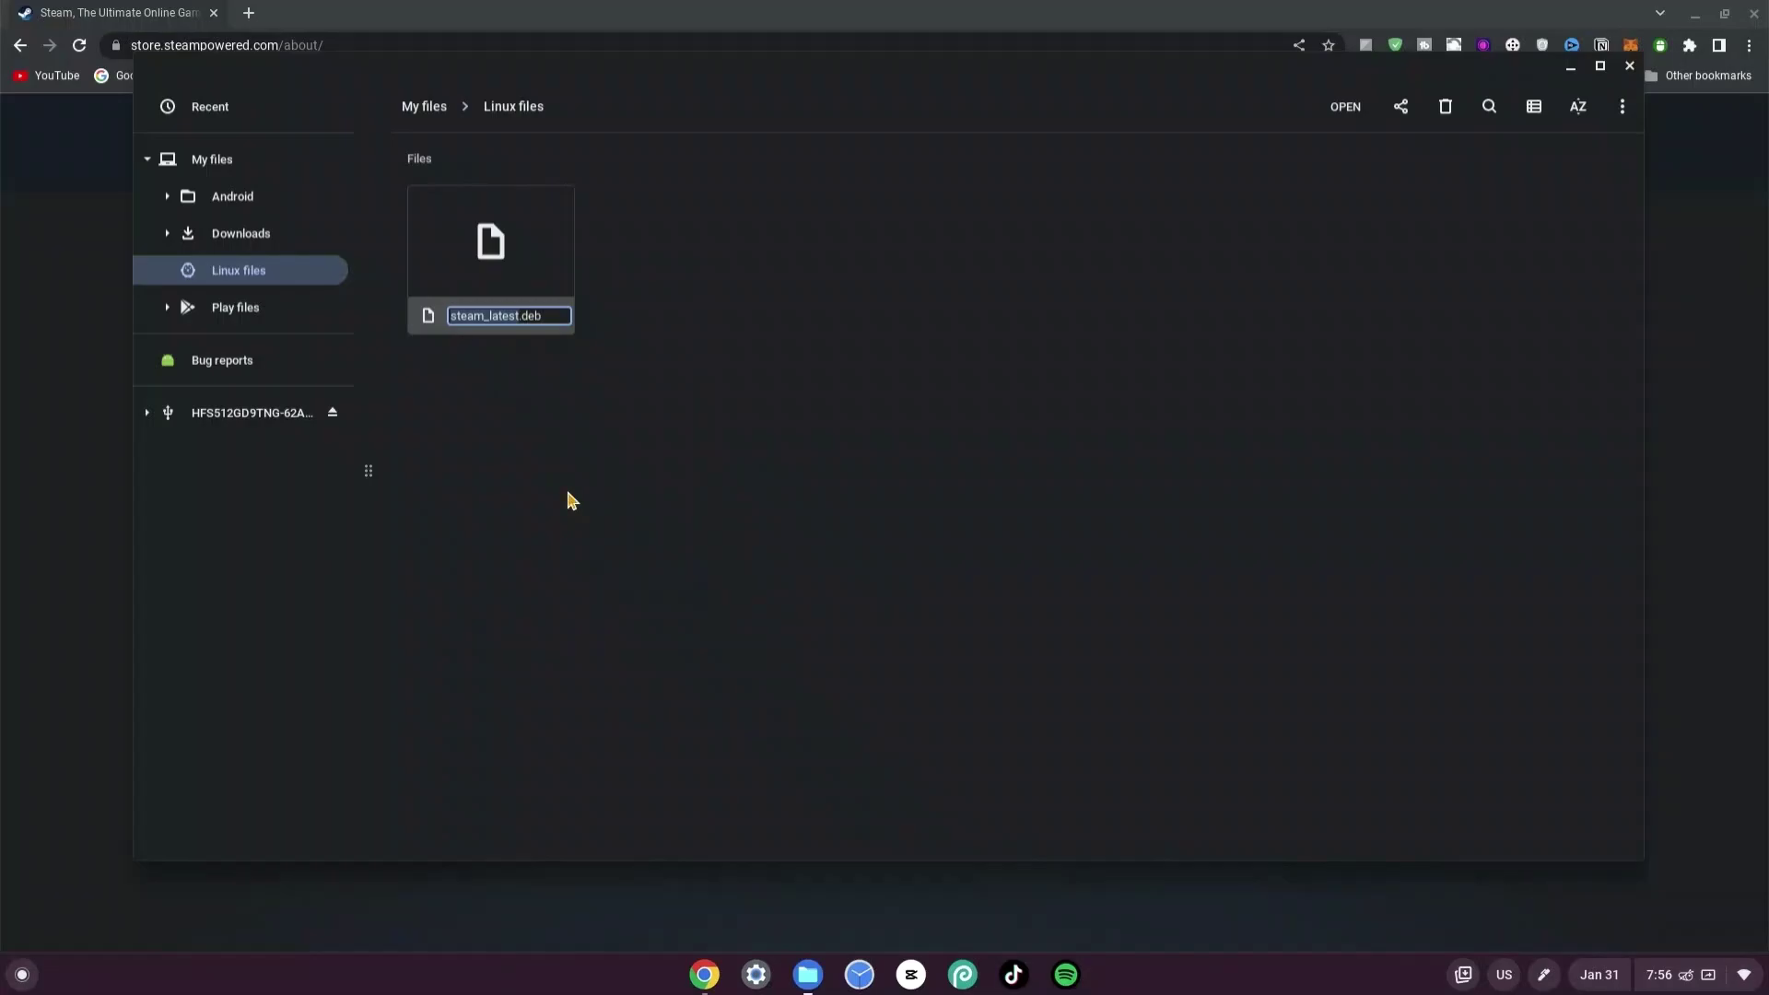
type("steam")
key("Return")
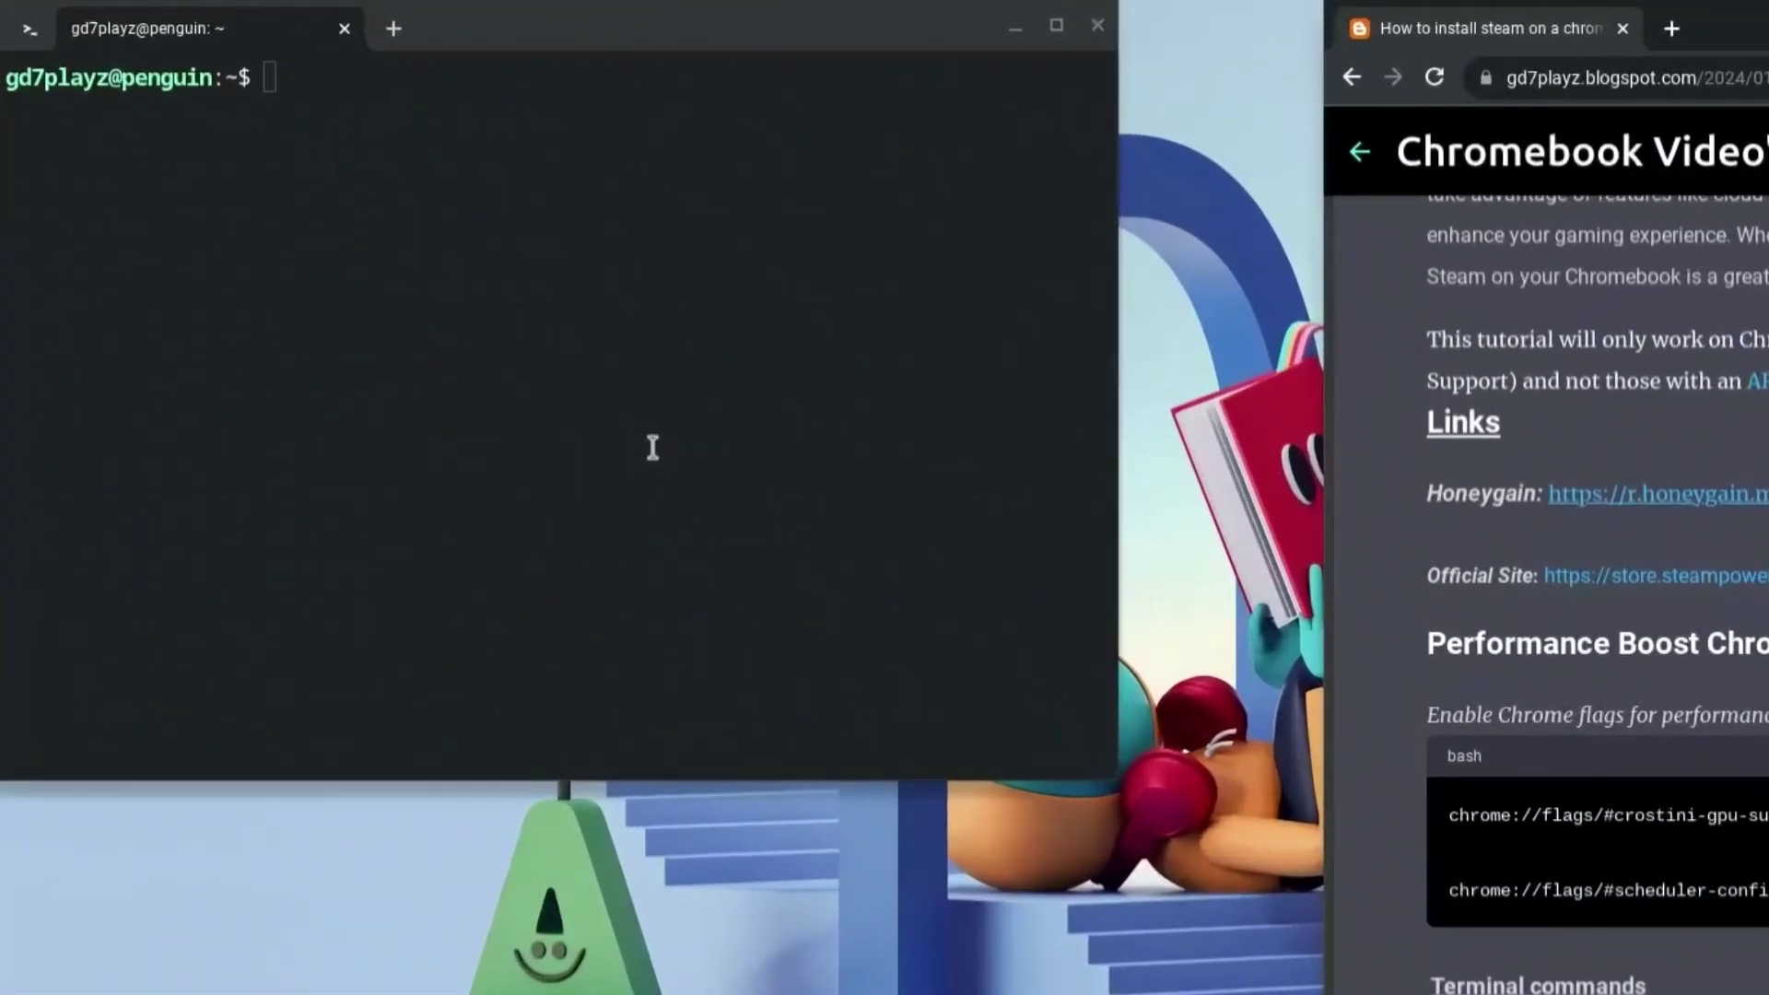
- Check /etc/debian_version shows 11.7, then add the i386 architecture with sudo dpkg --add-architecture i386
left_click(561, 327)
type("cat /")
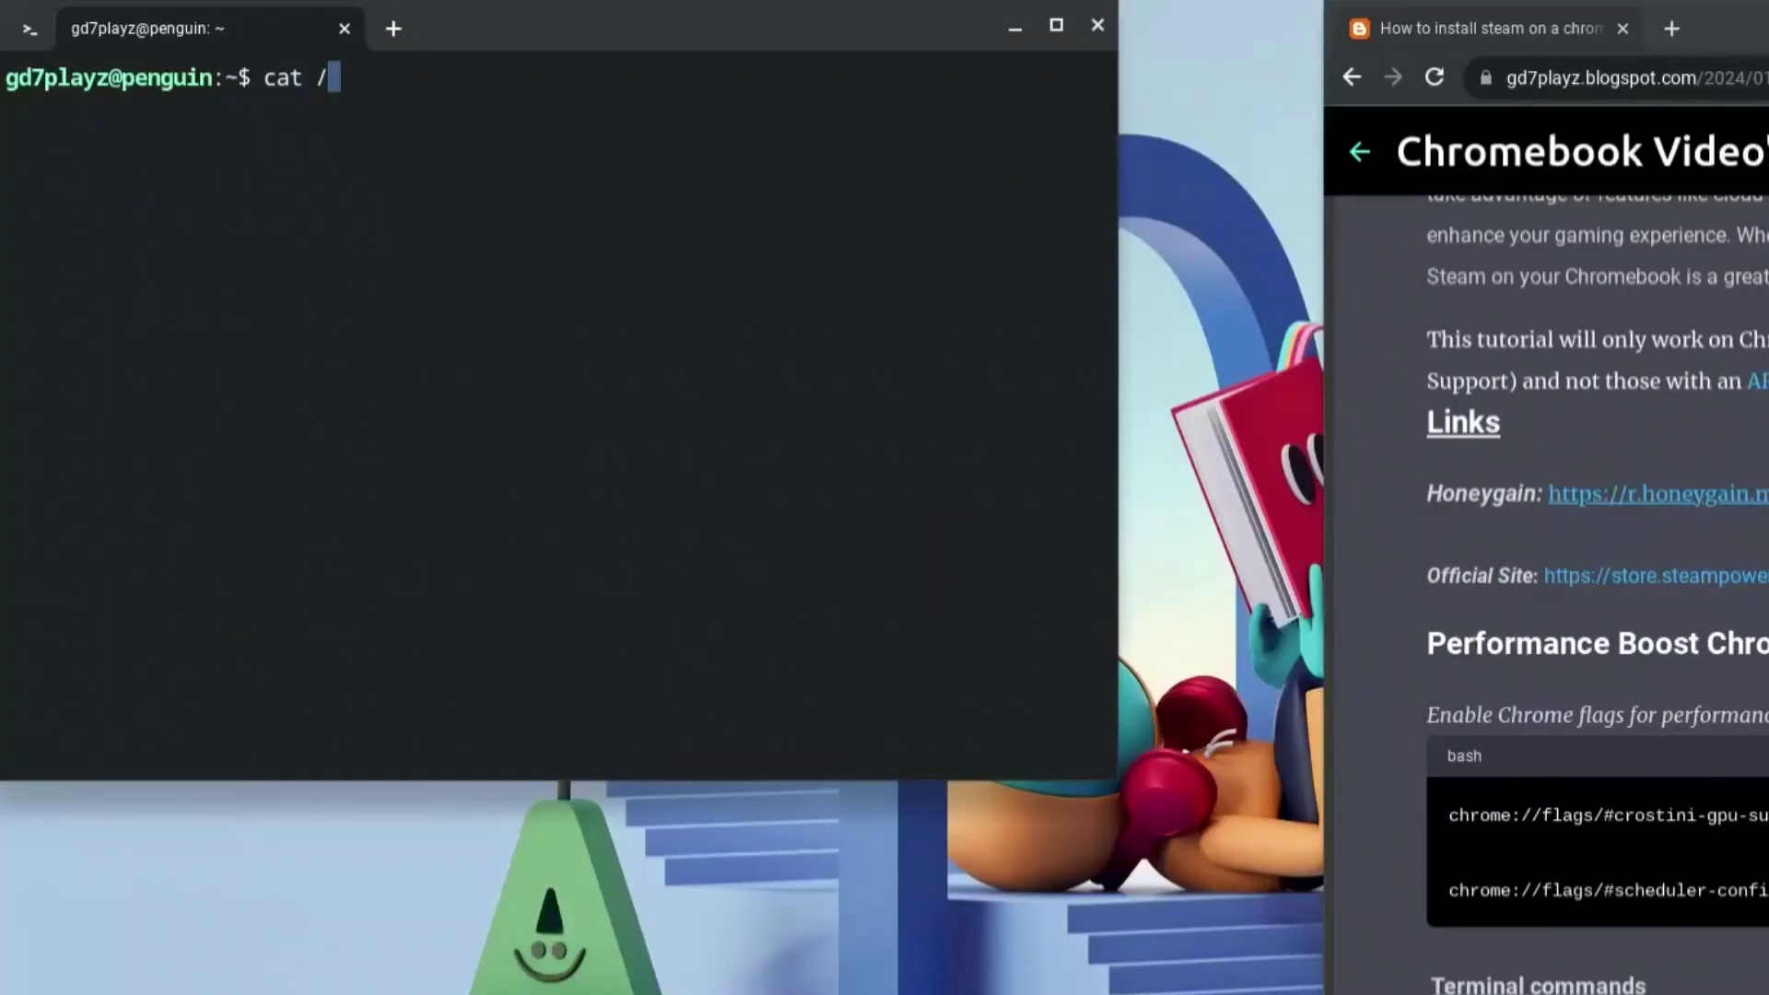
type("etc/deb")
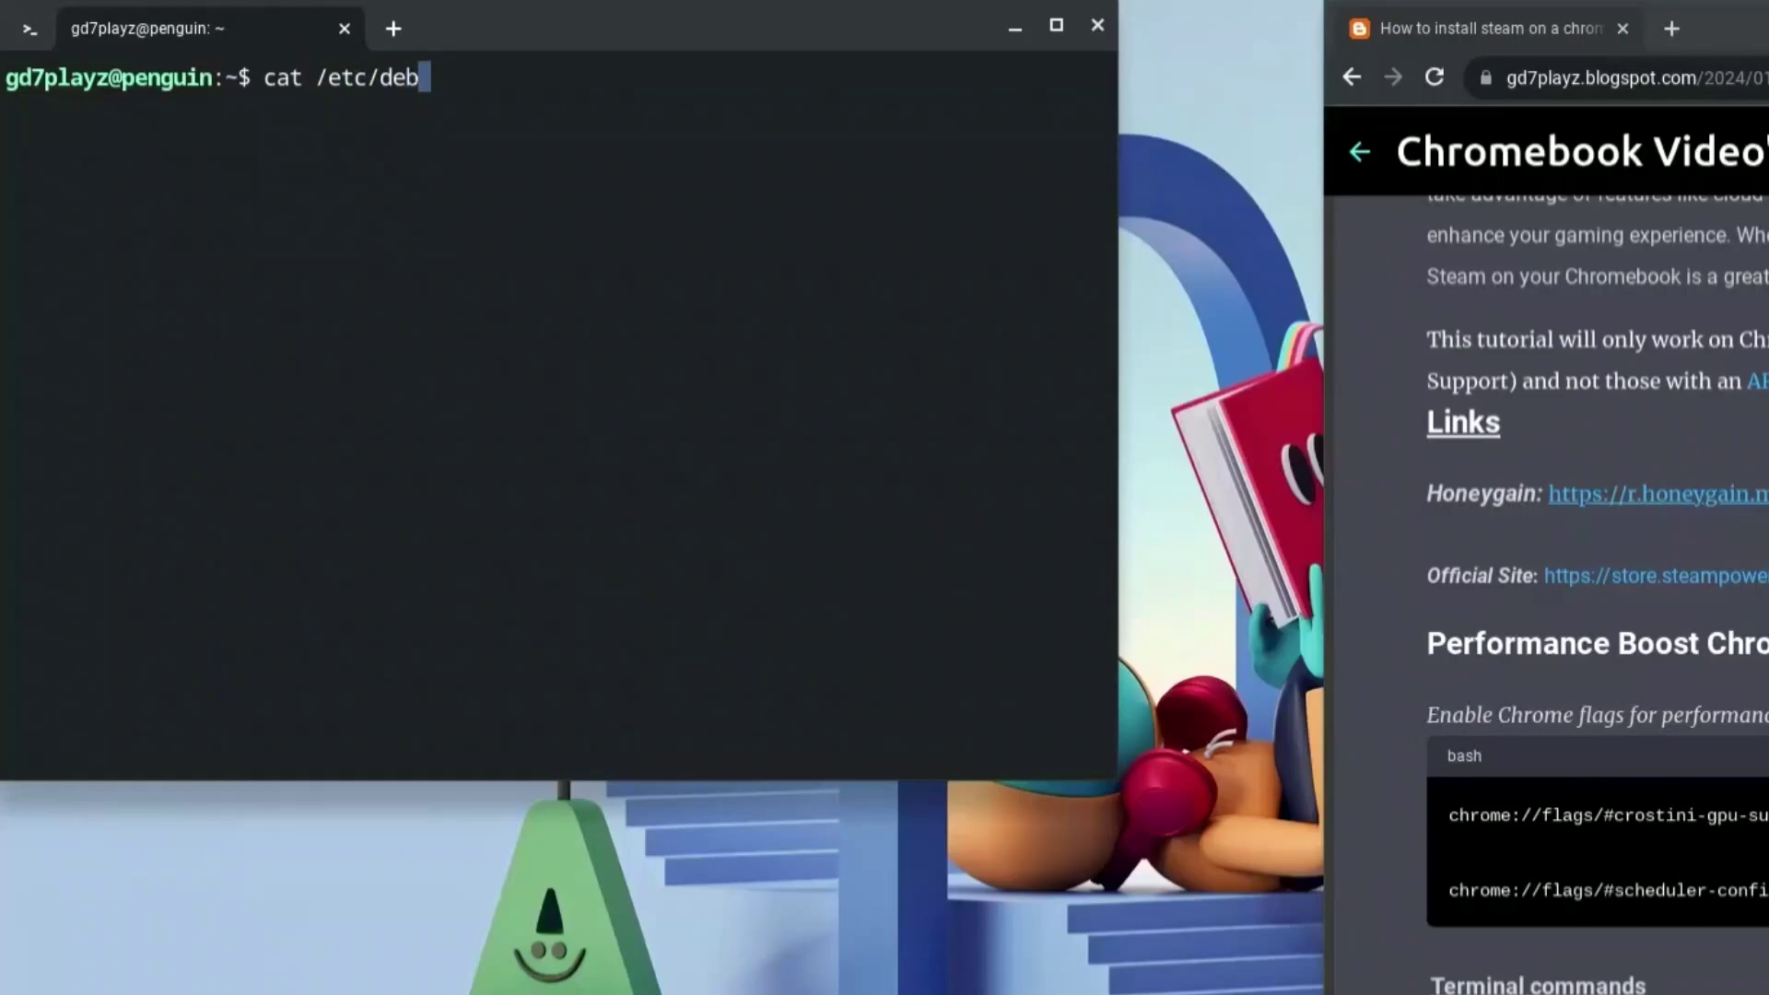
type("ian_version")
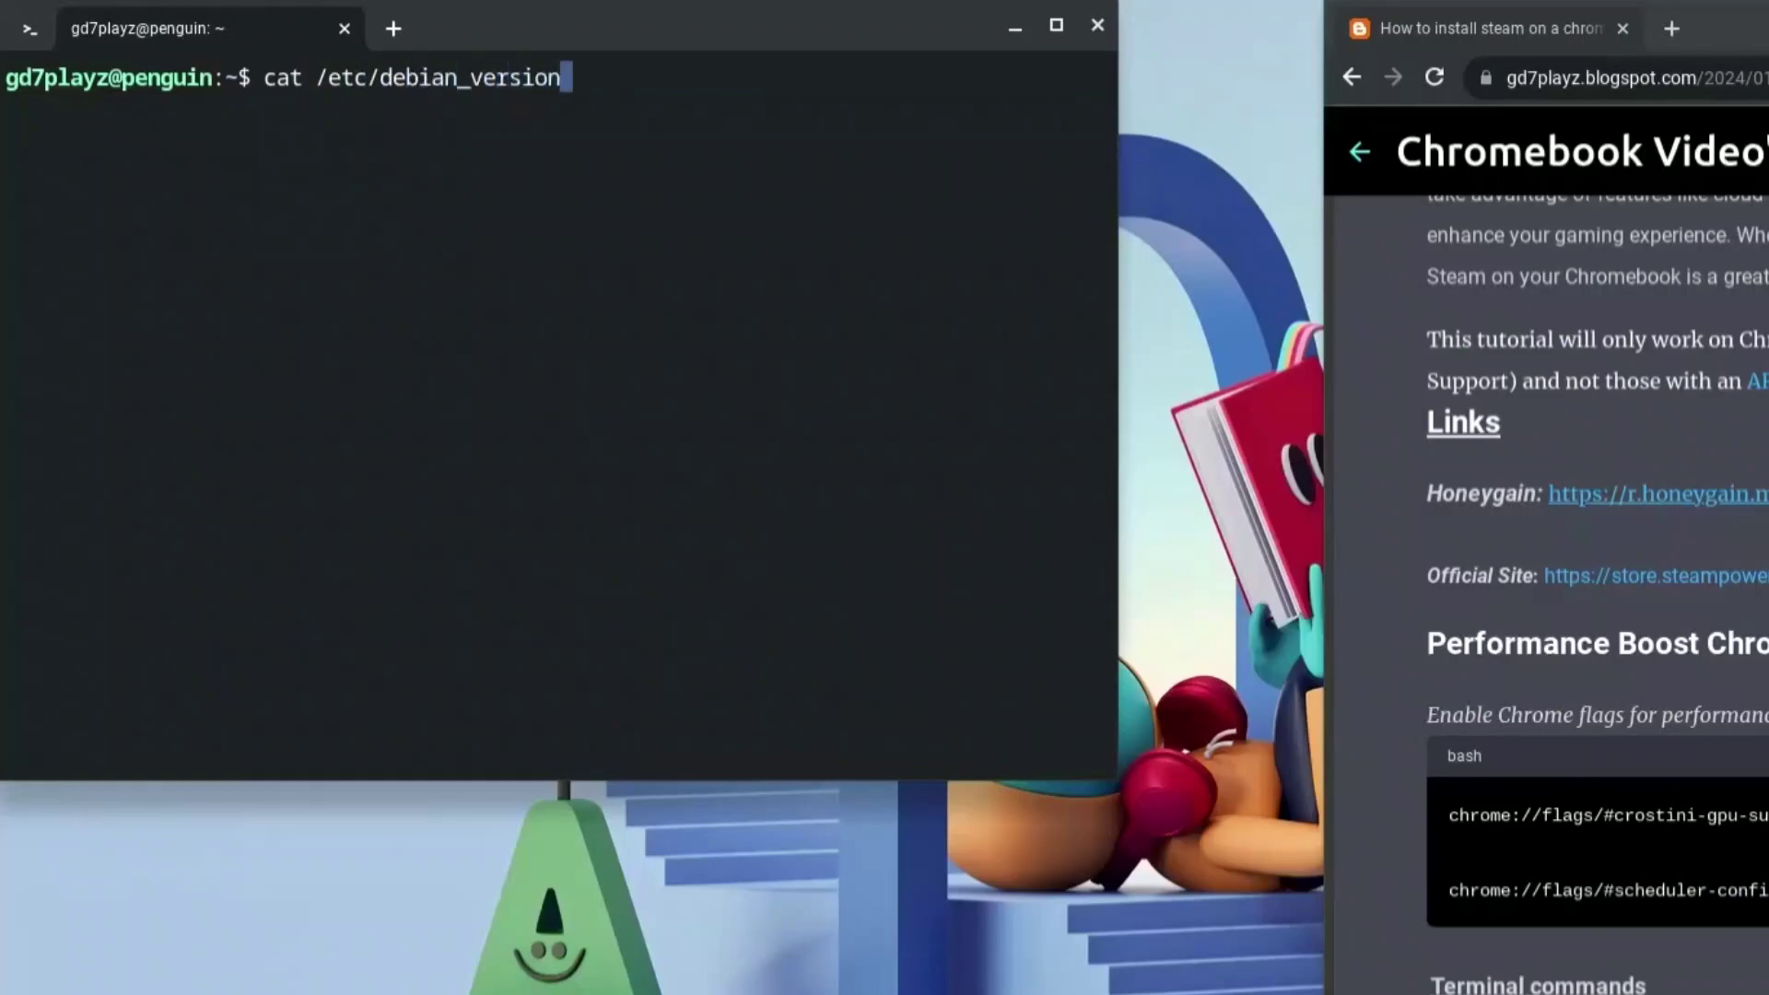
key("Return")
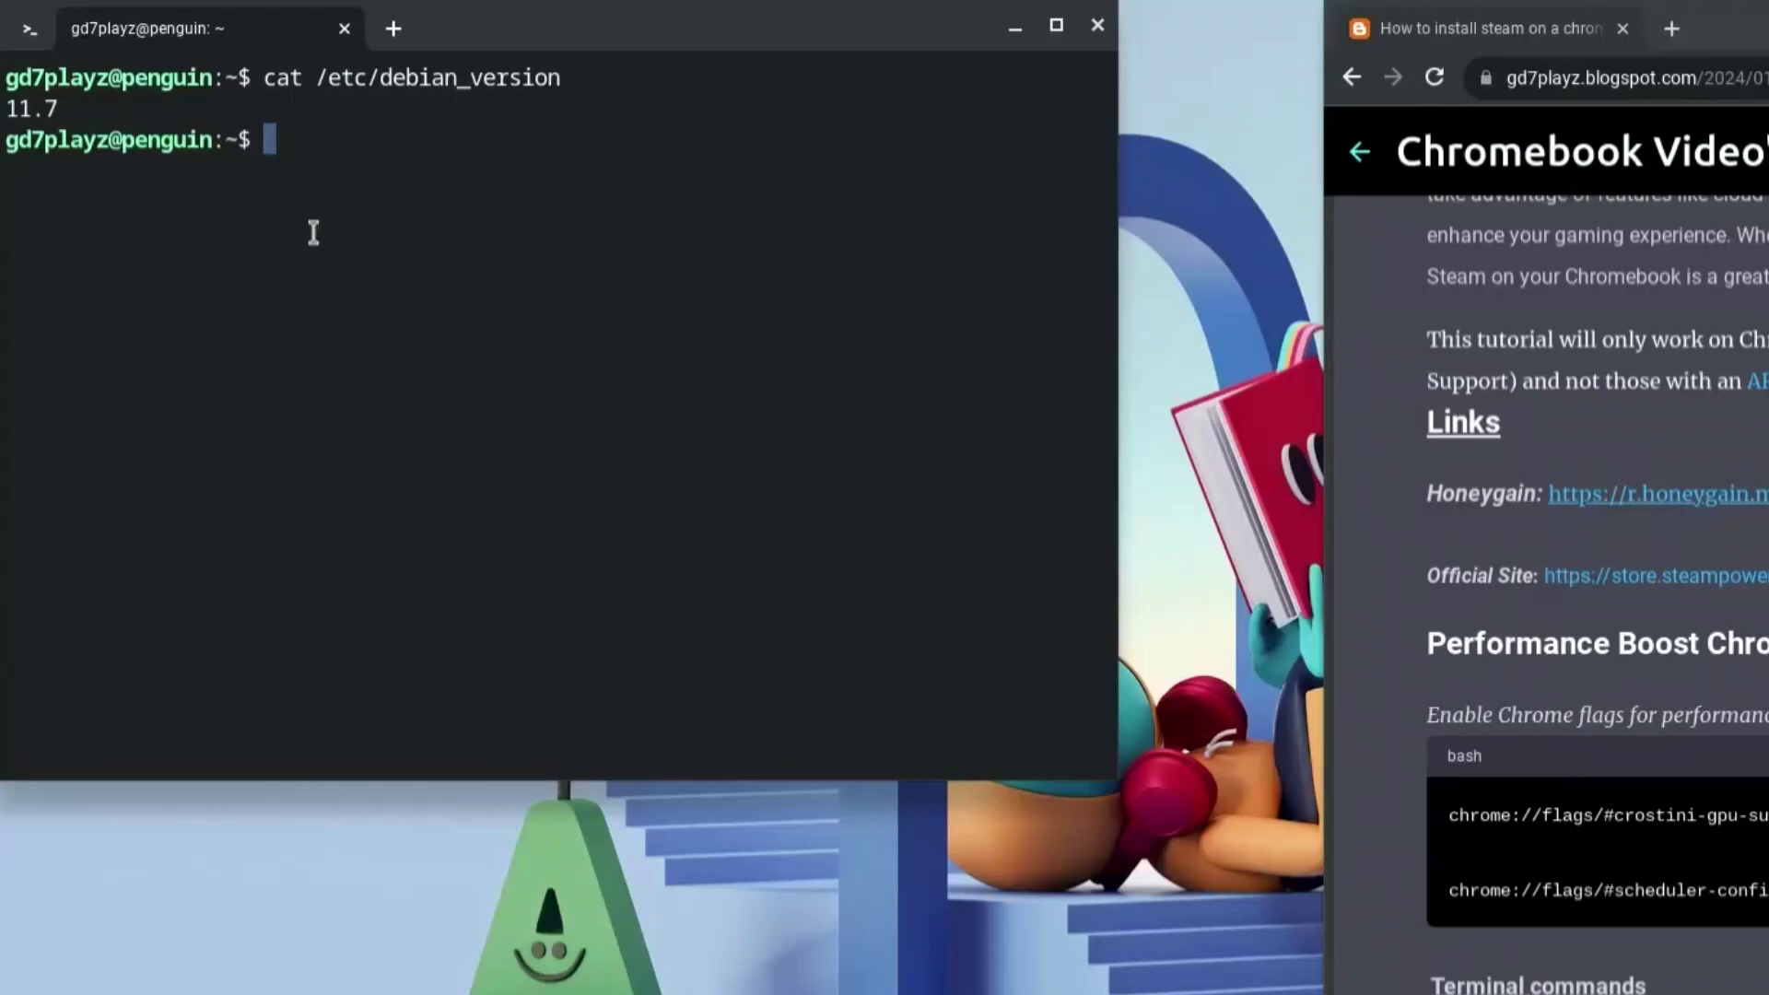
type("sudo dpkg")
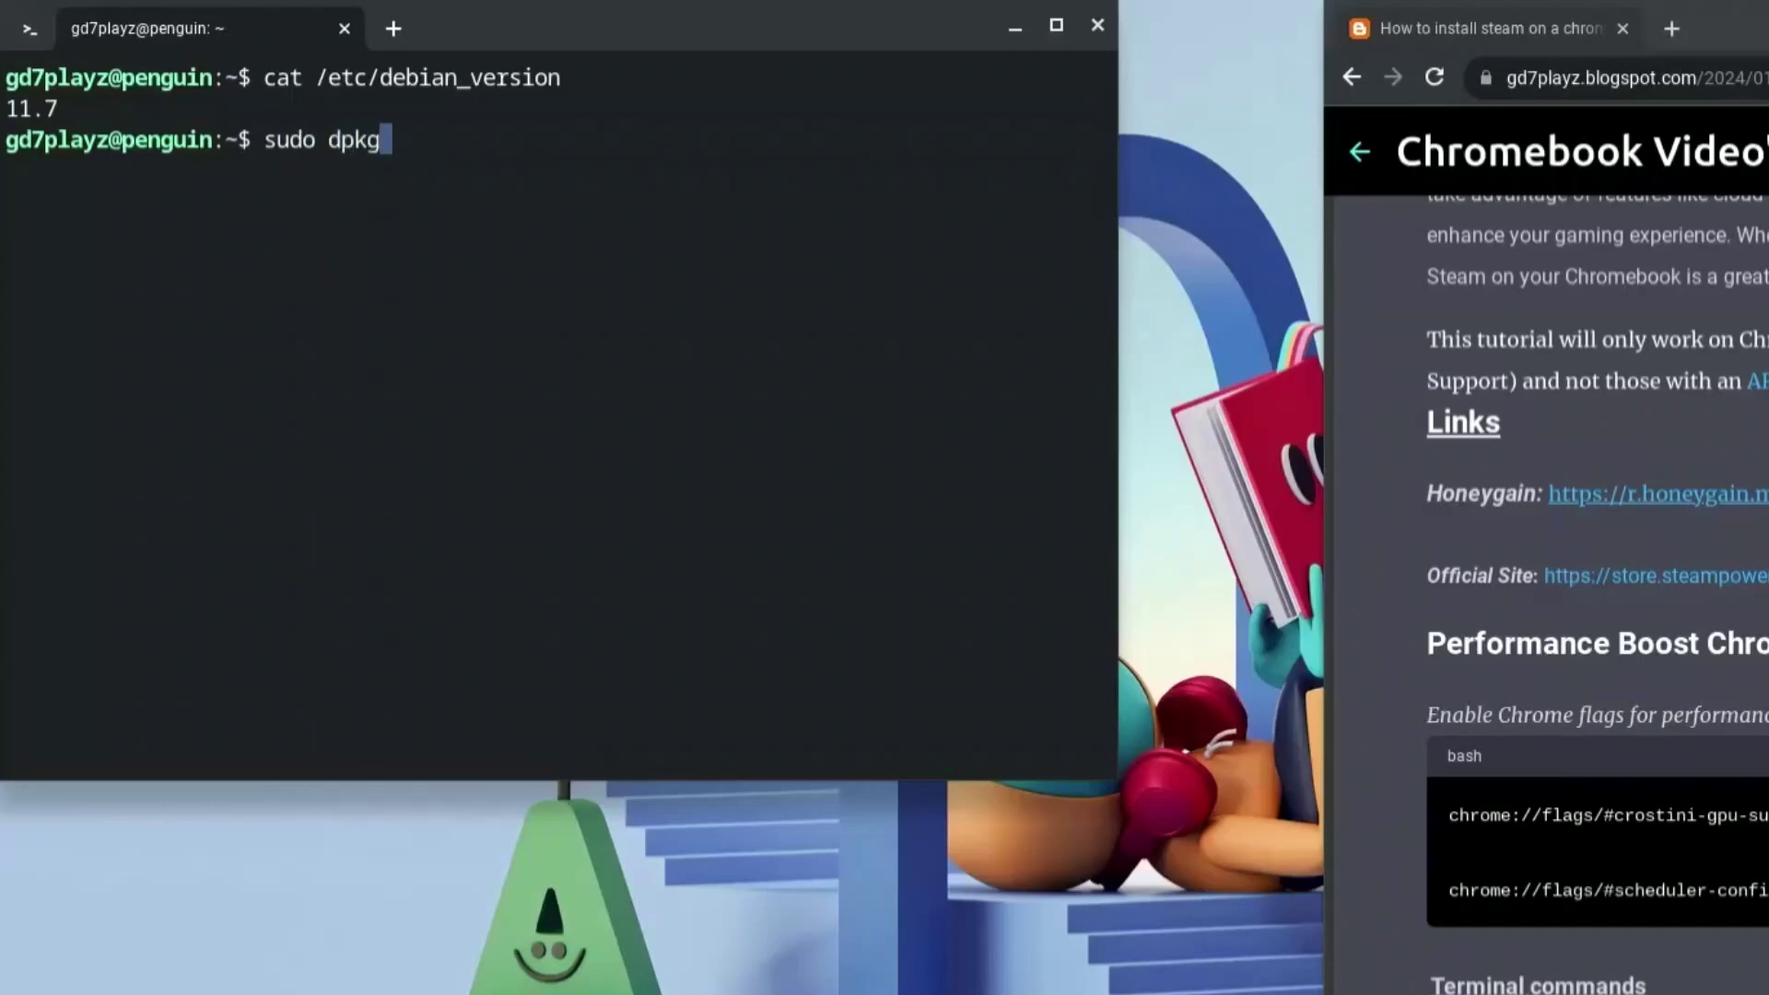
type(" --add-architecture")
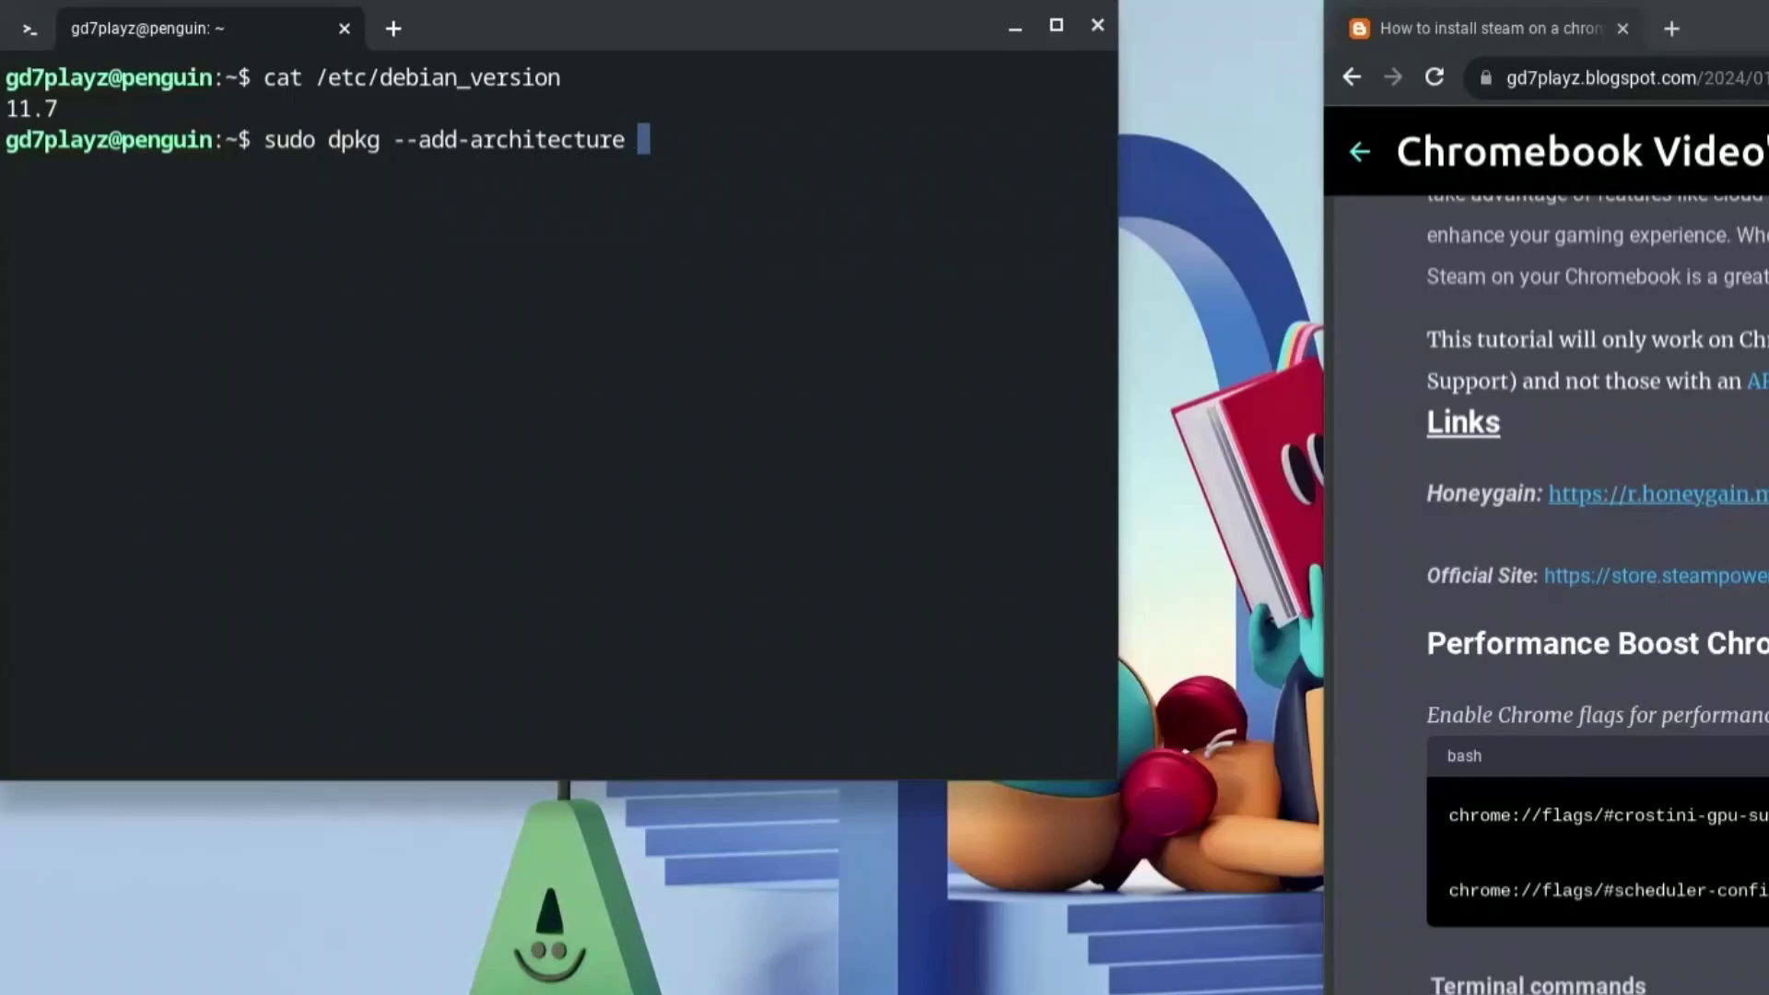
type(" i386")
key("Return")
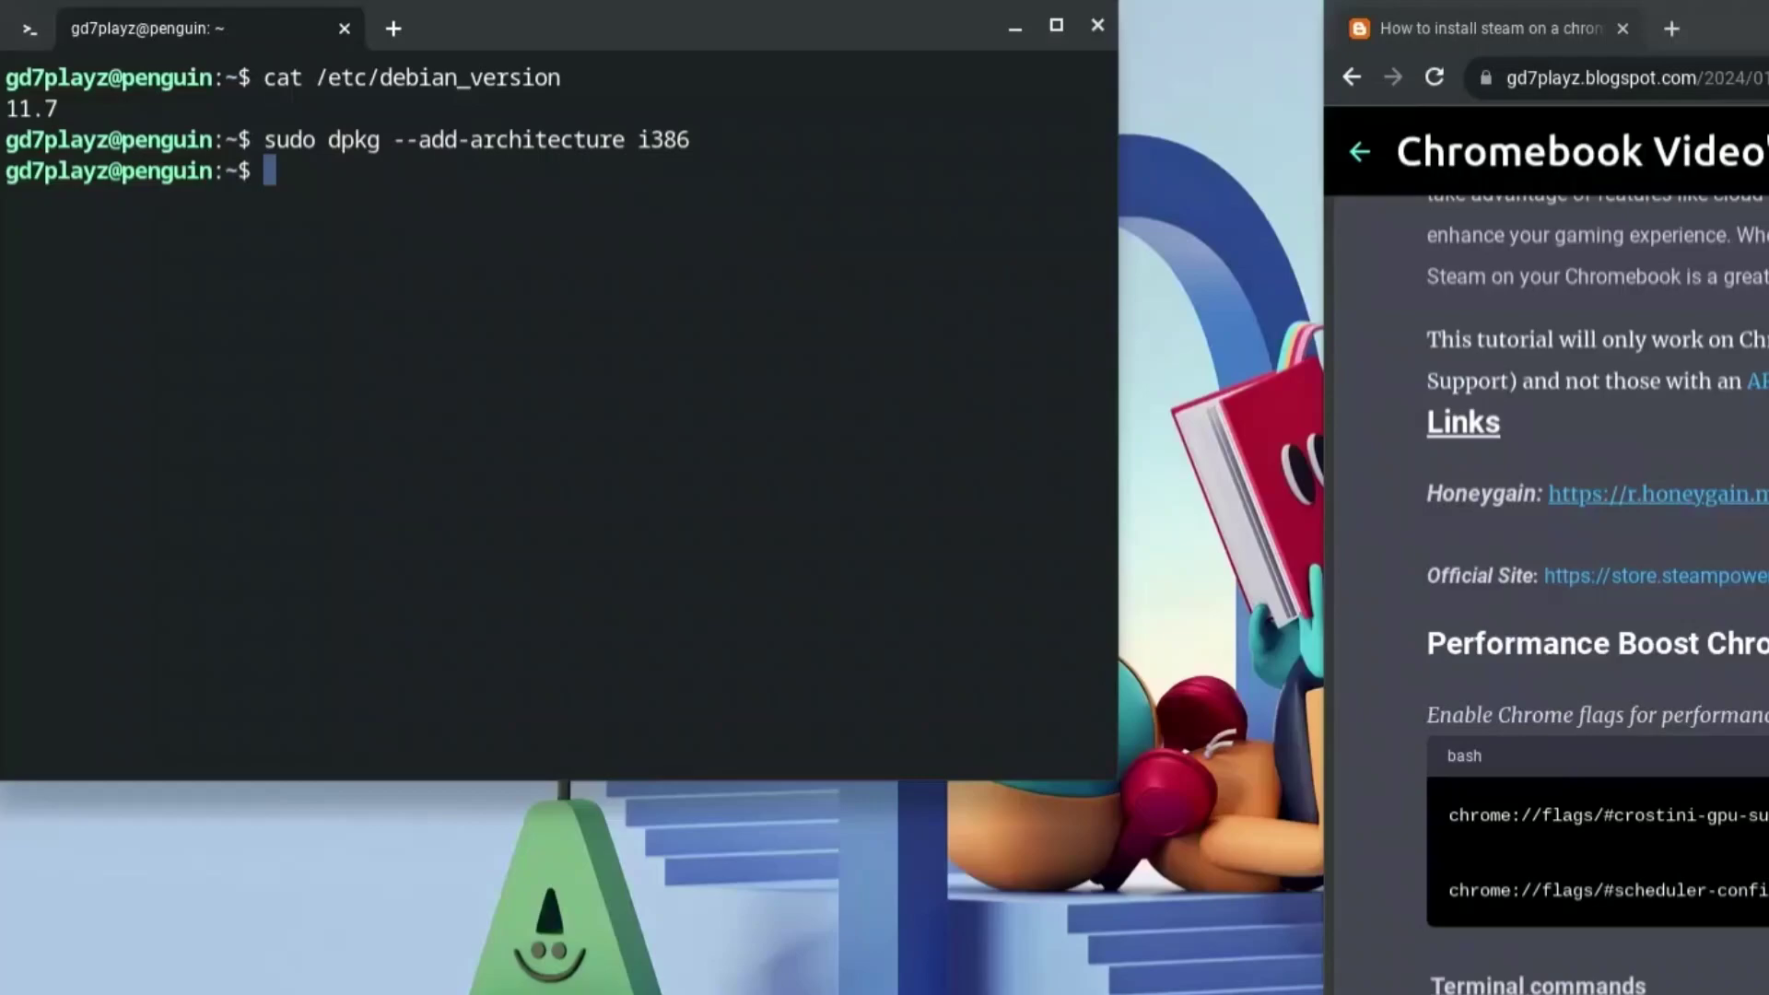
- Run sudo apt update, then sudo apt upgrade, answering y to install the 82 upgrades
type("sudo ap")
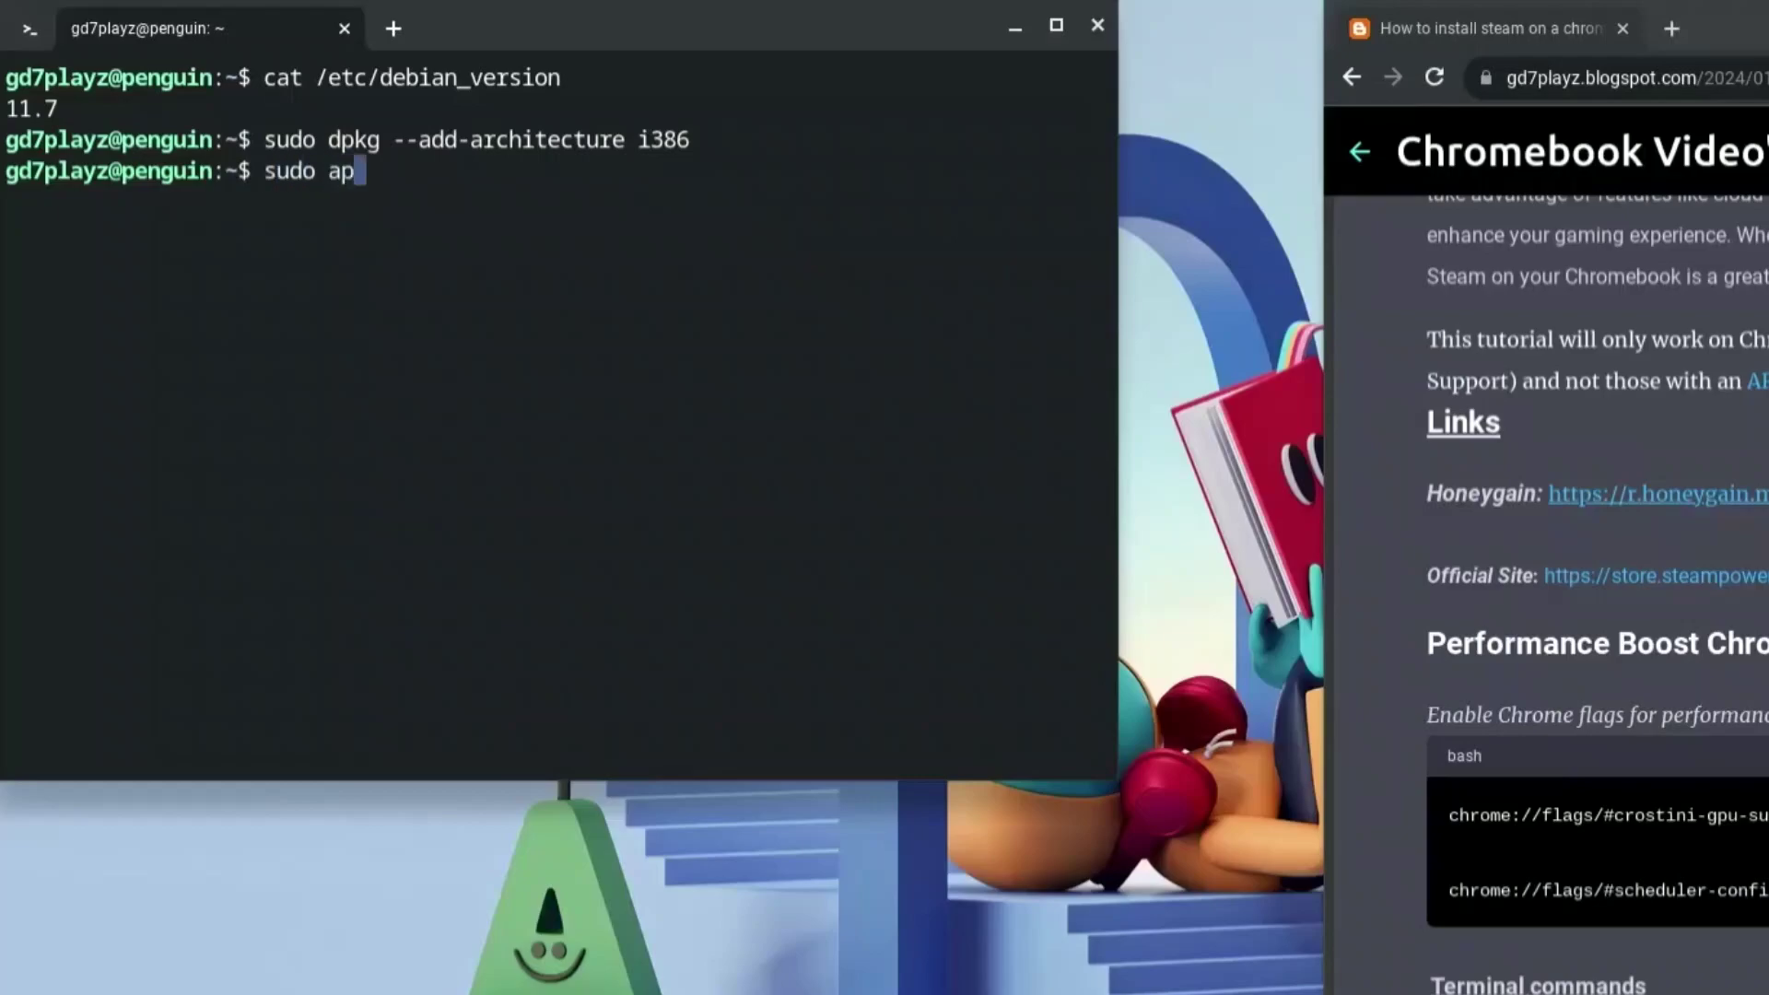
type("t update")
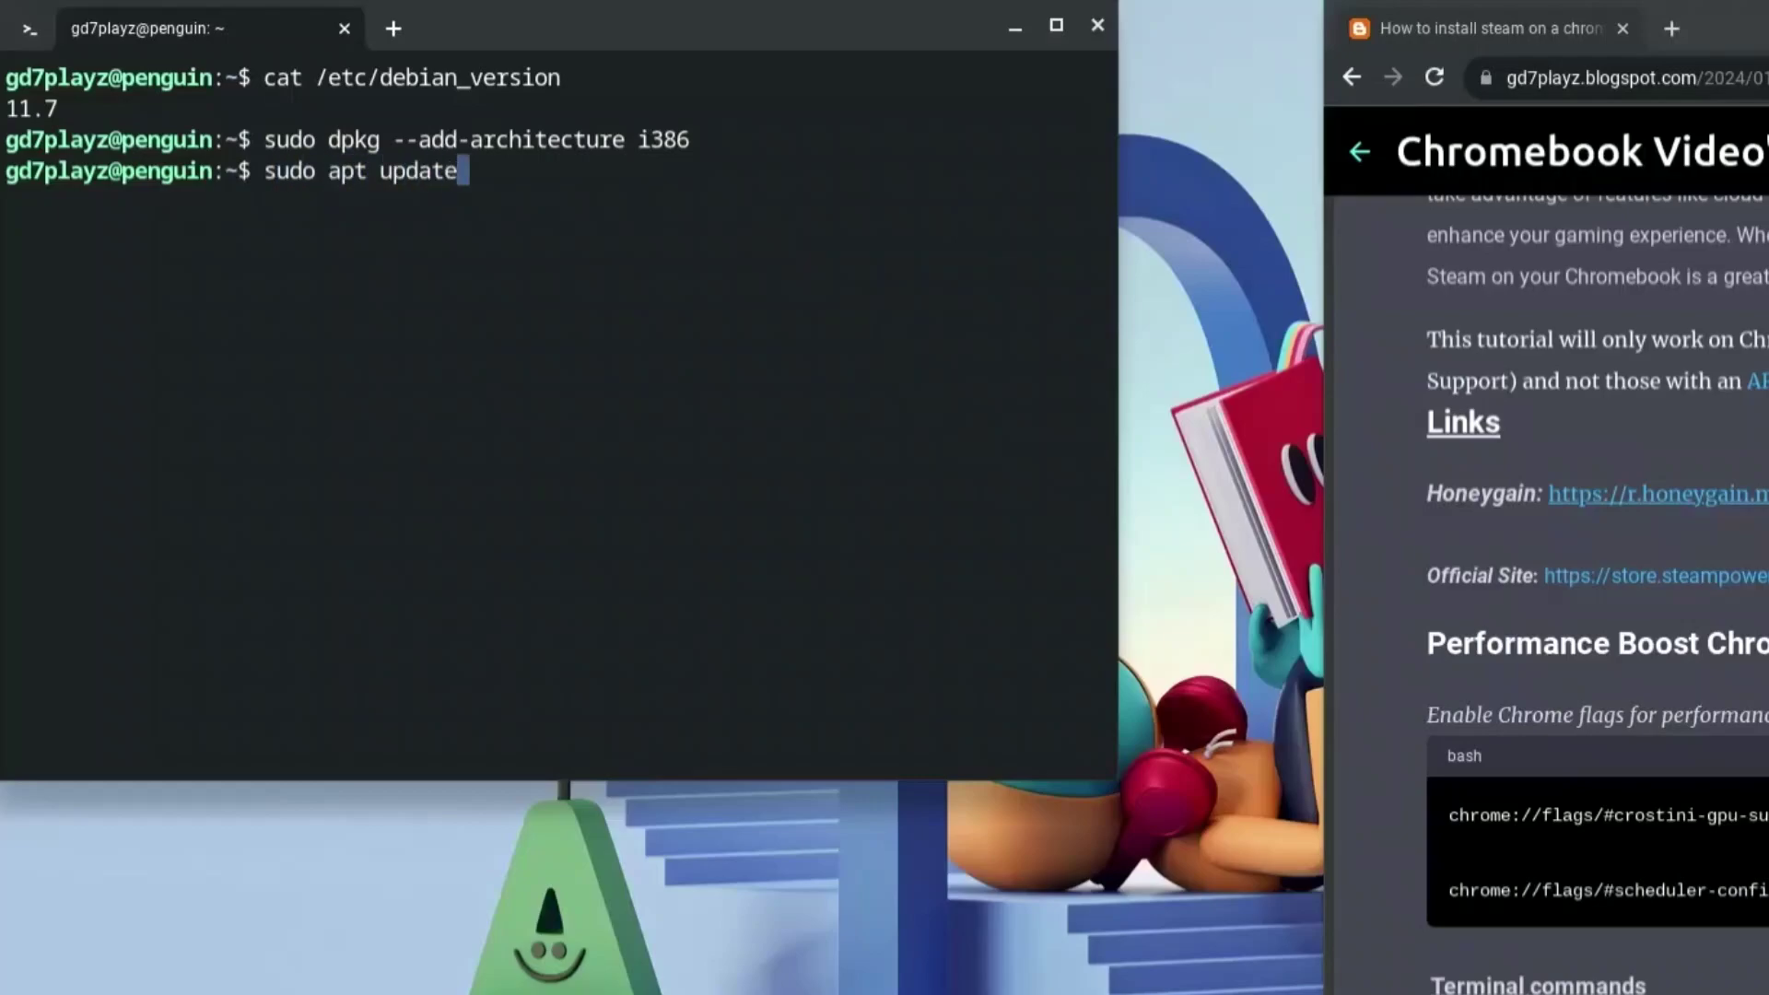
key("Return")
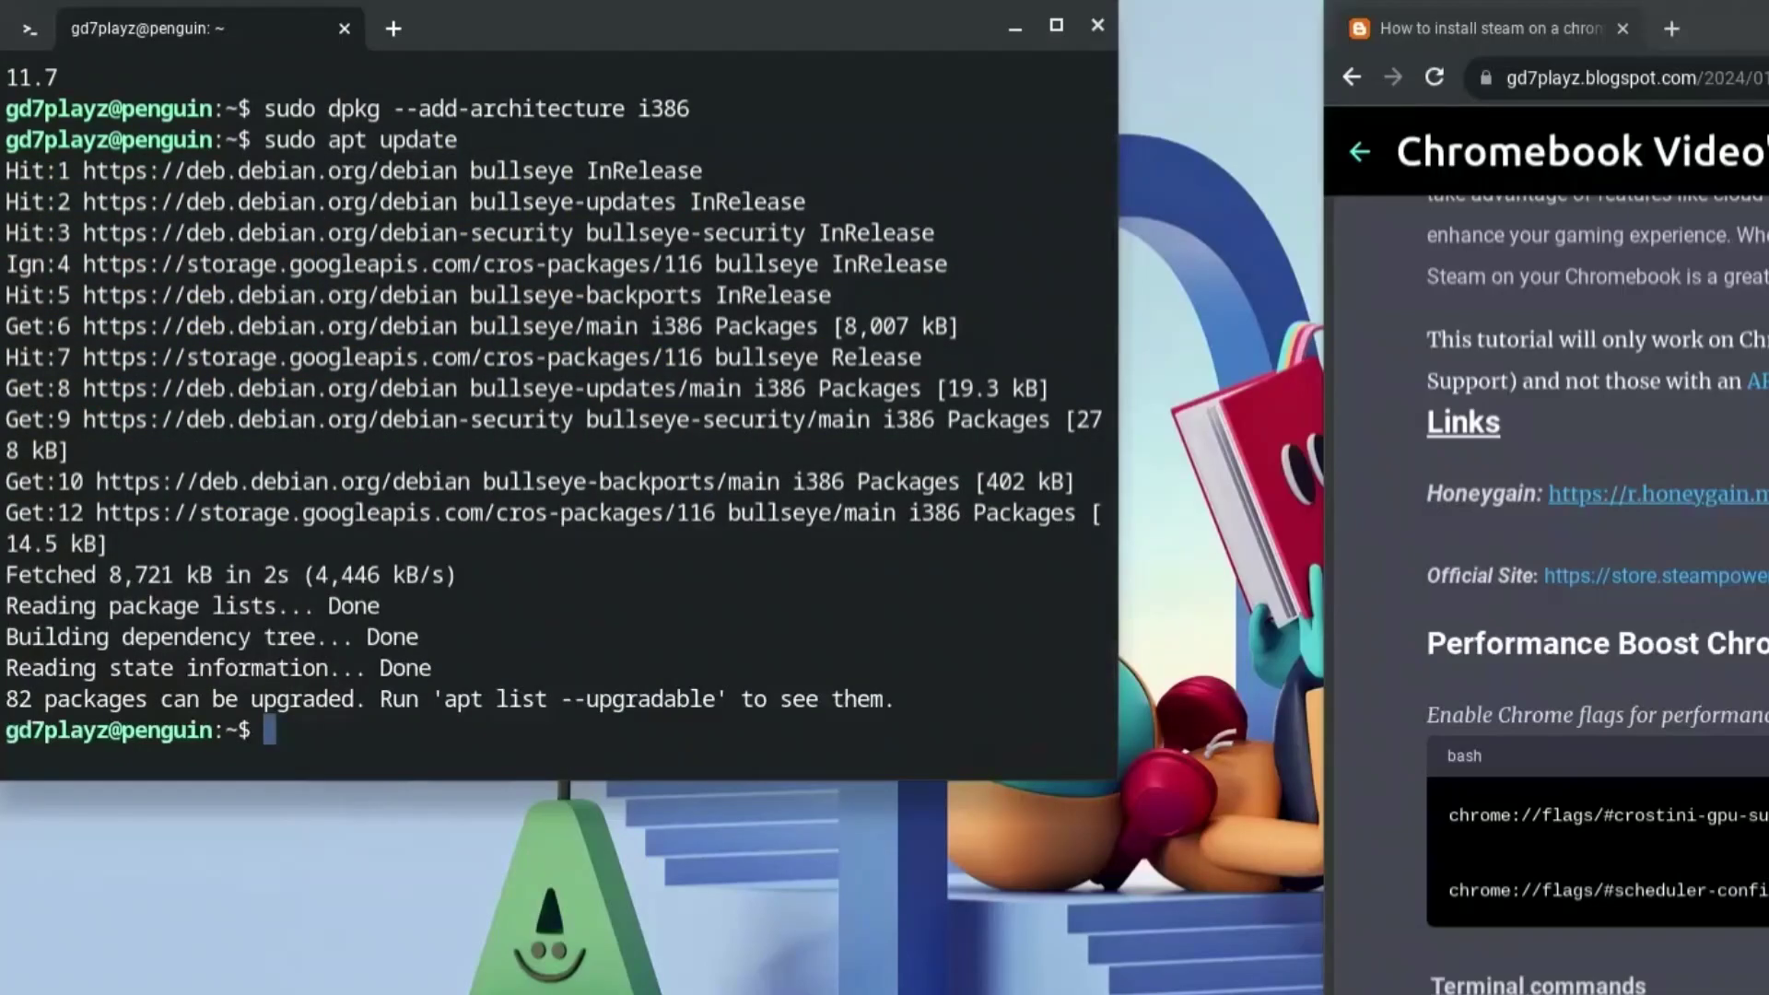
type("sudo apt")
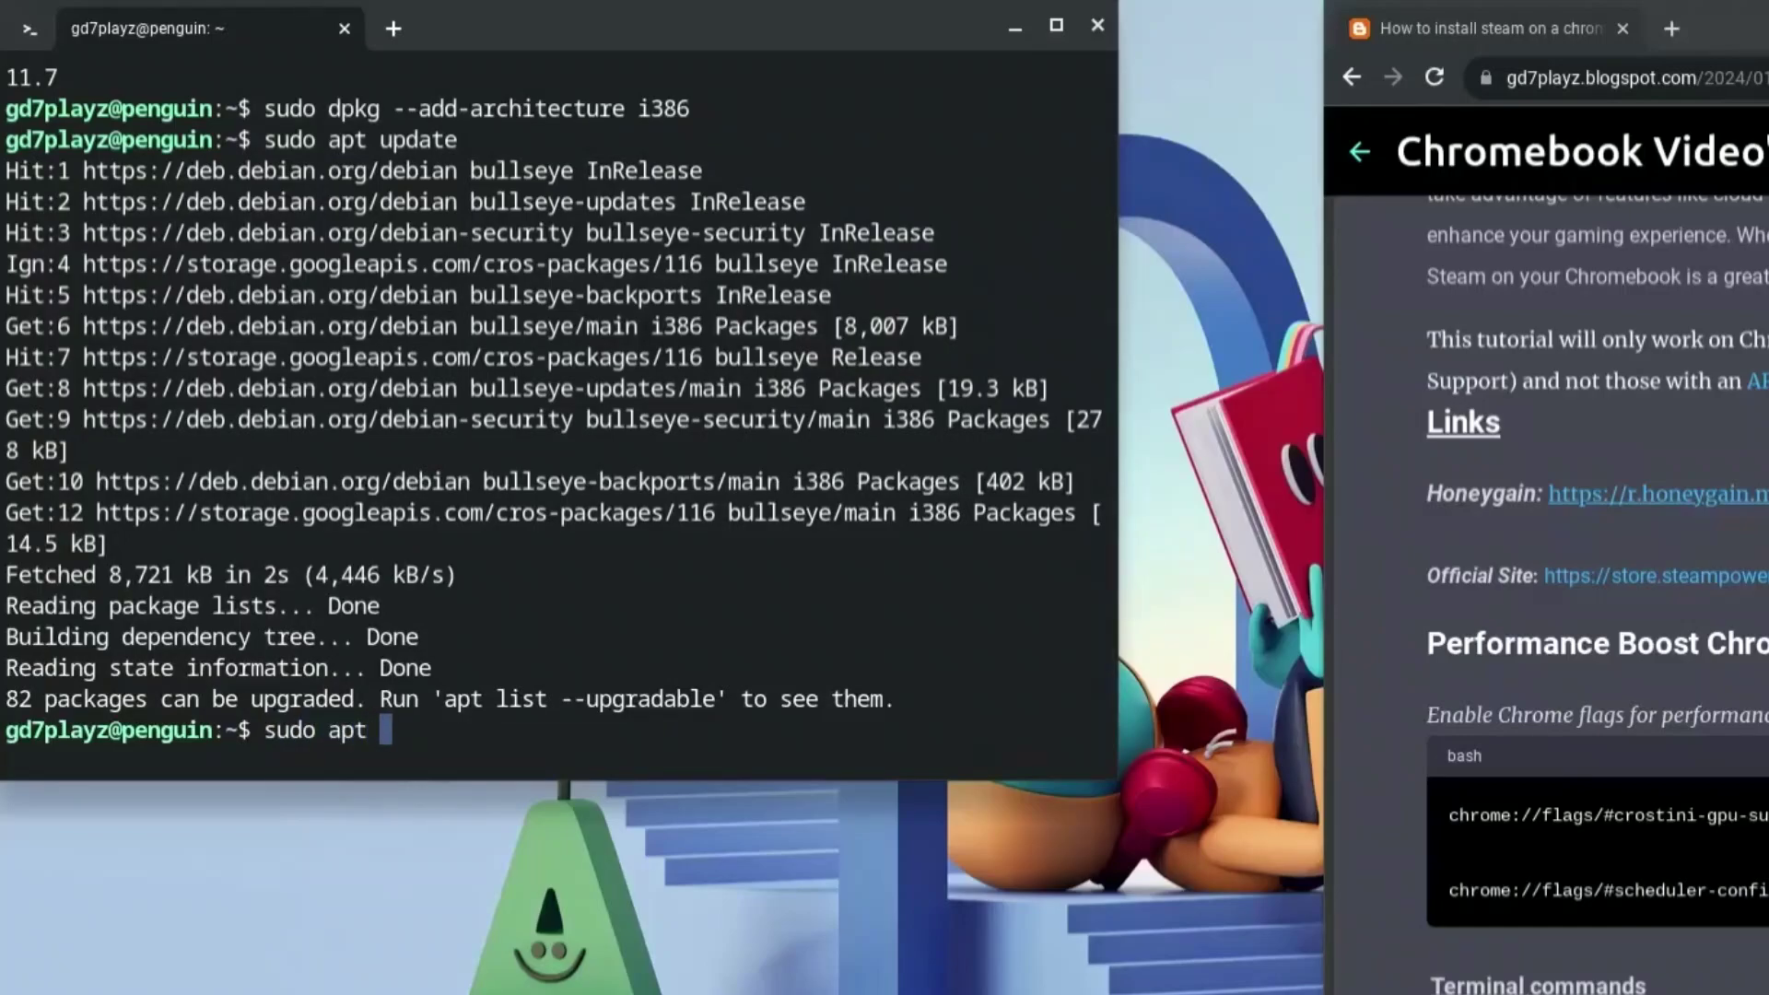
type(" upgrade")
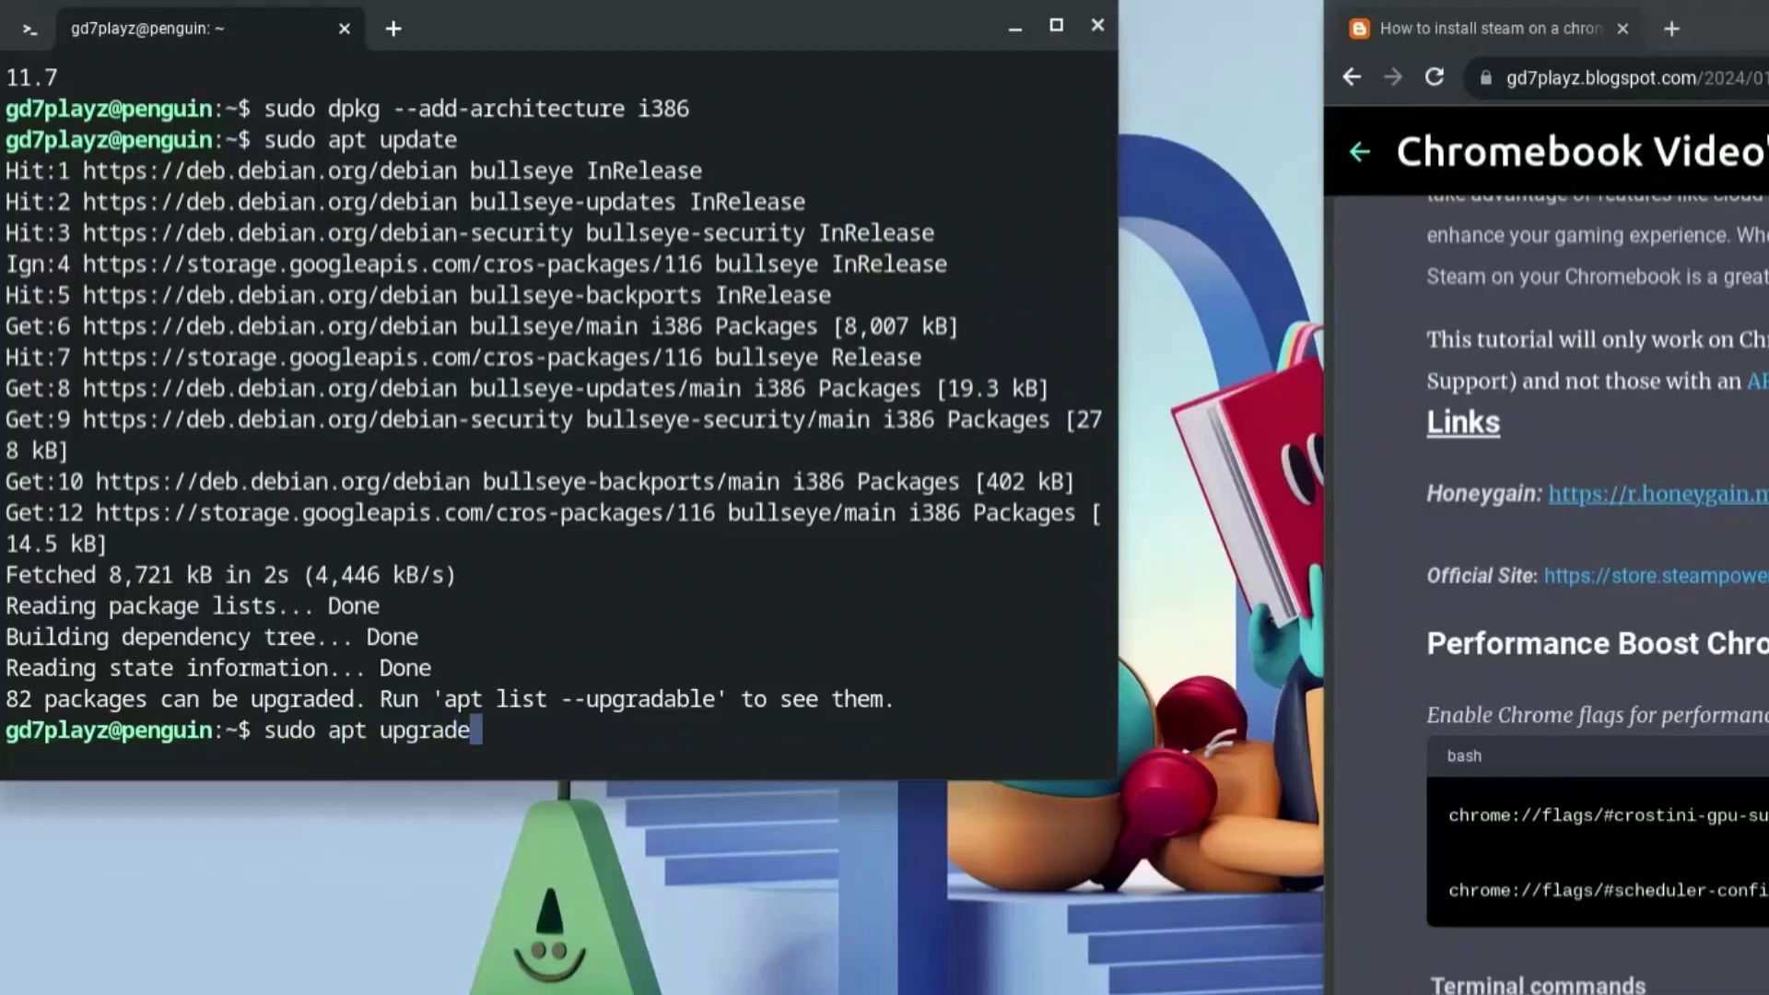
key("Return")
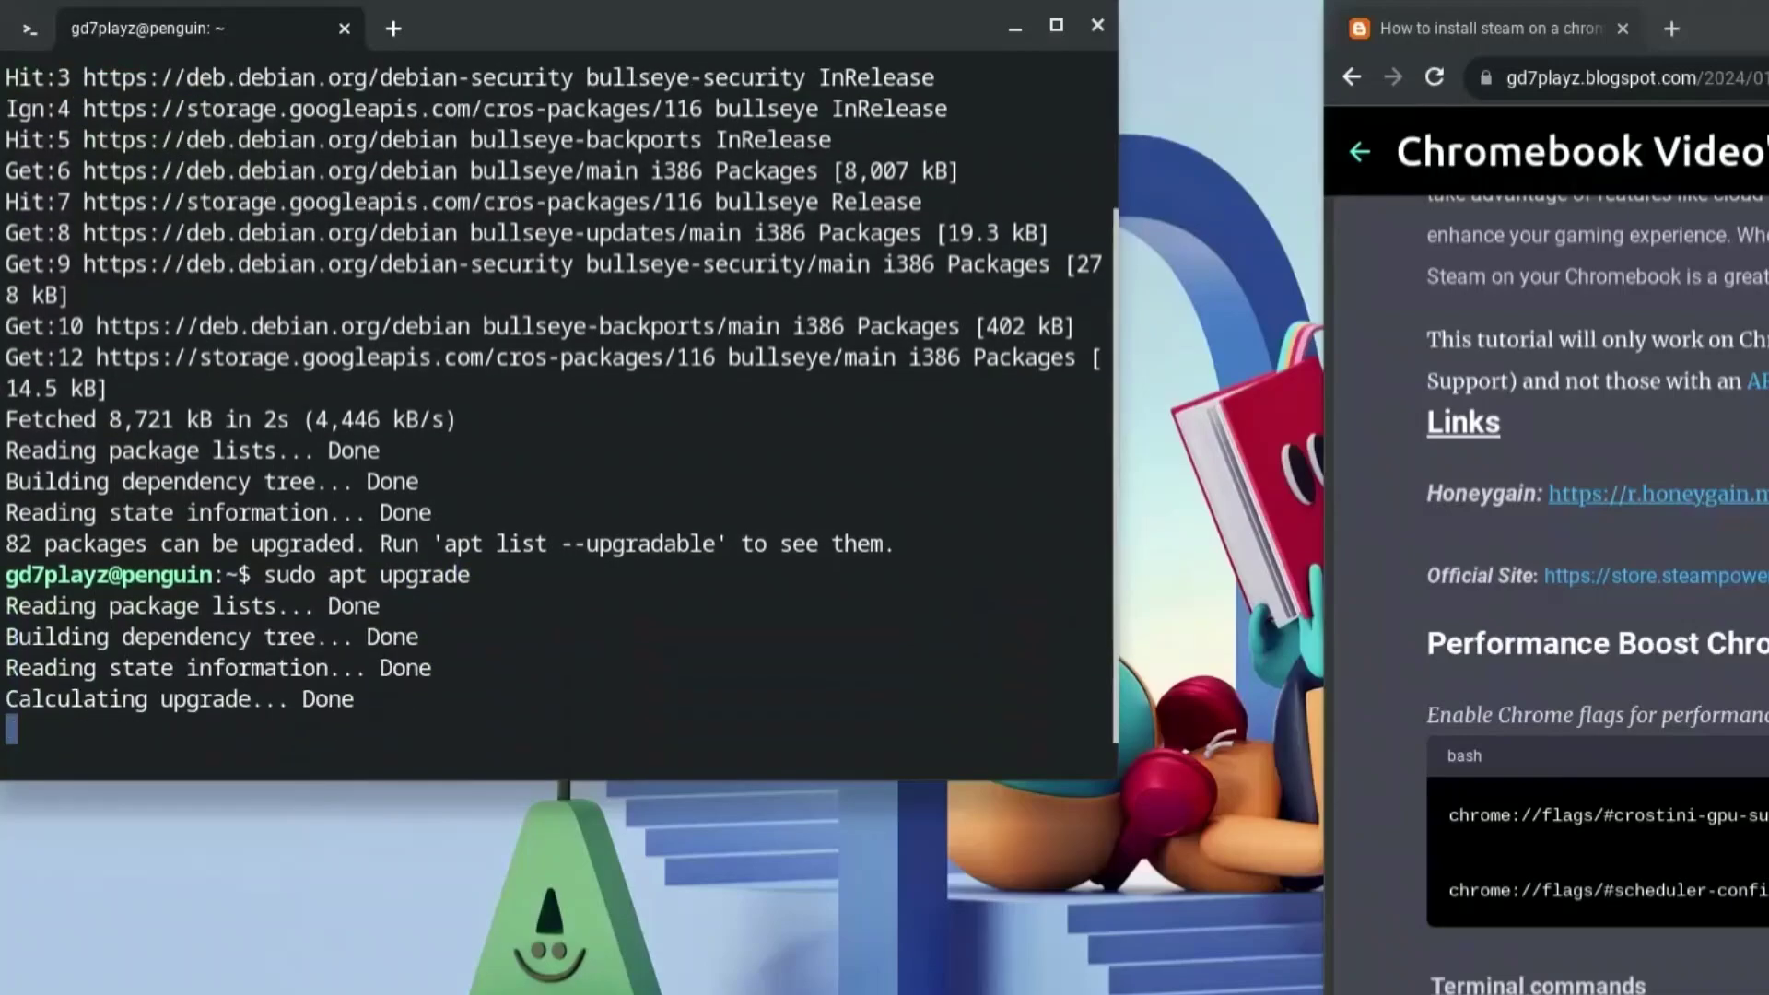
type("y")
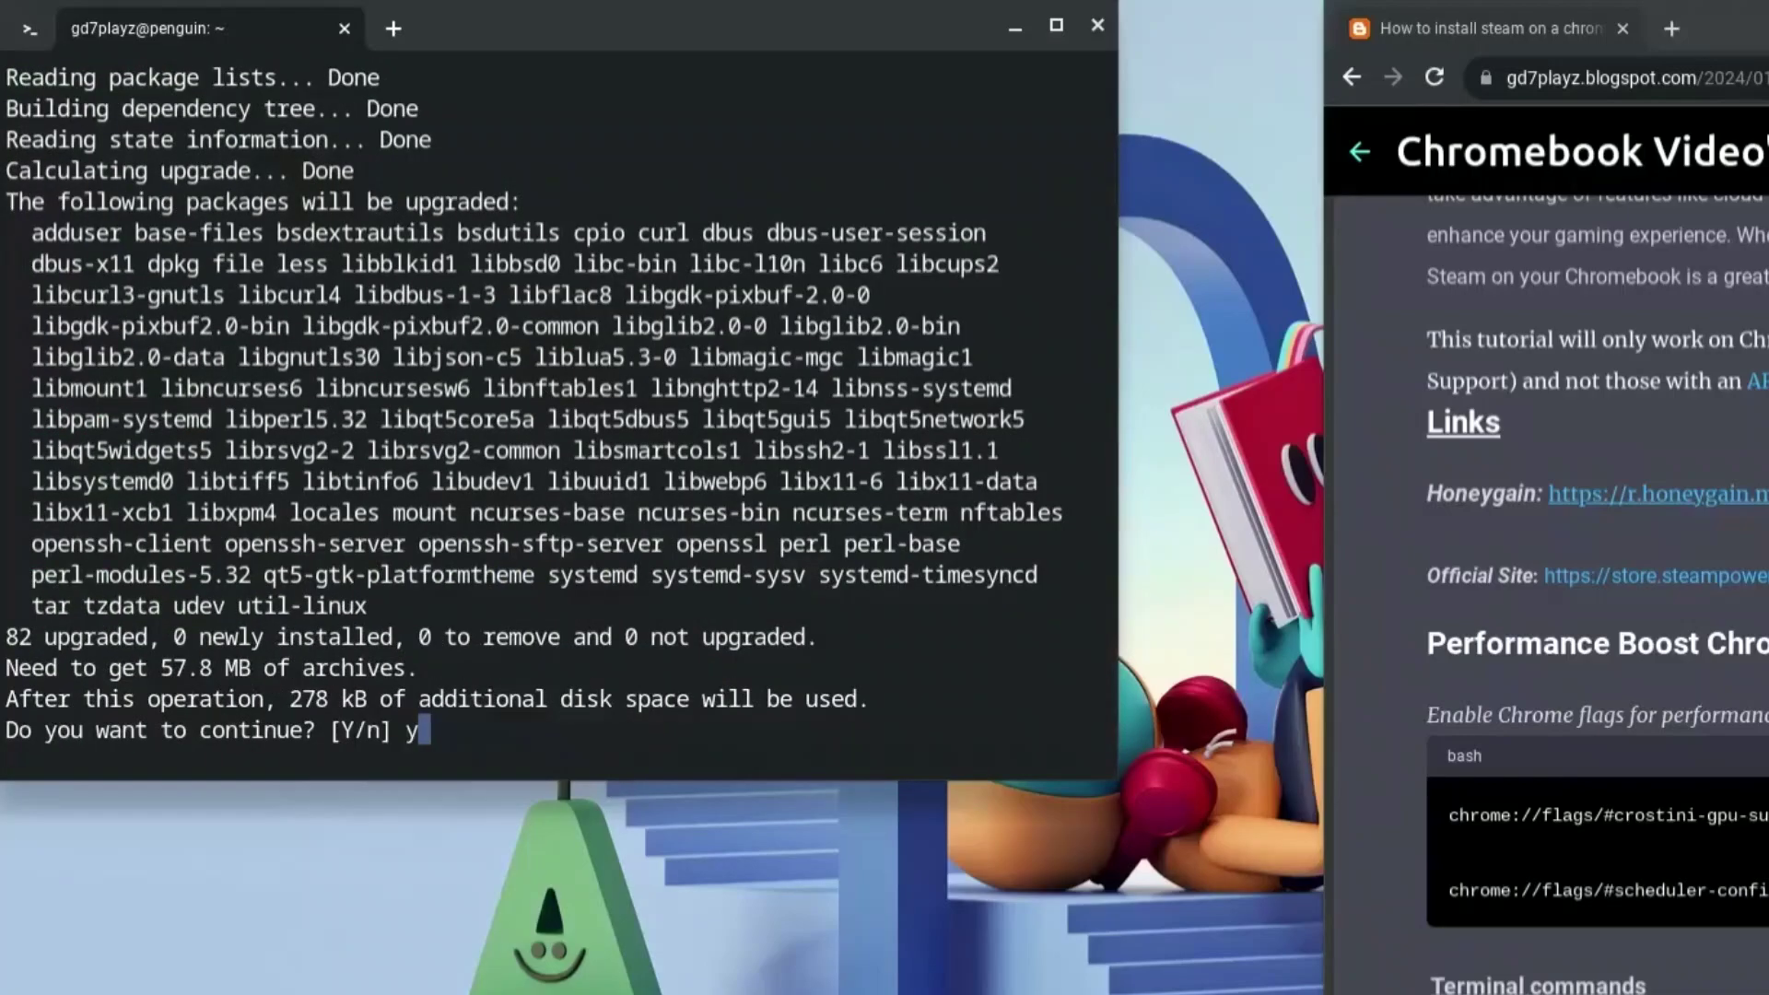
key("Return")
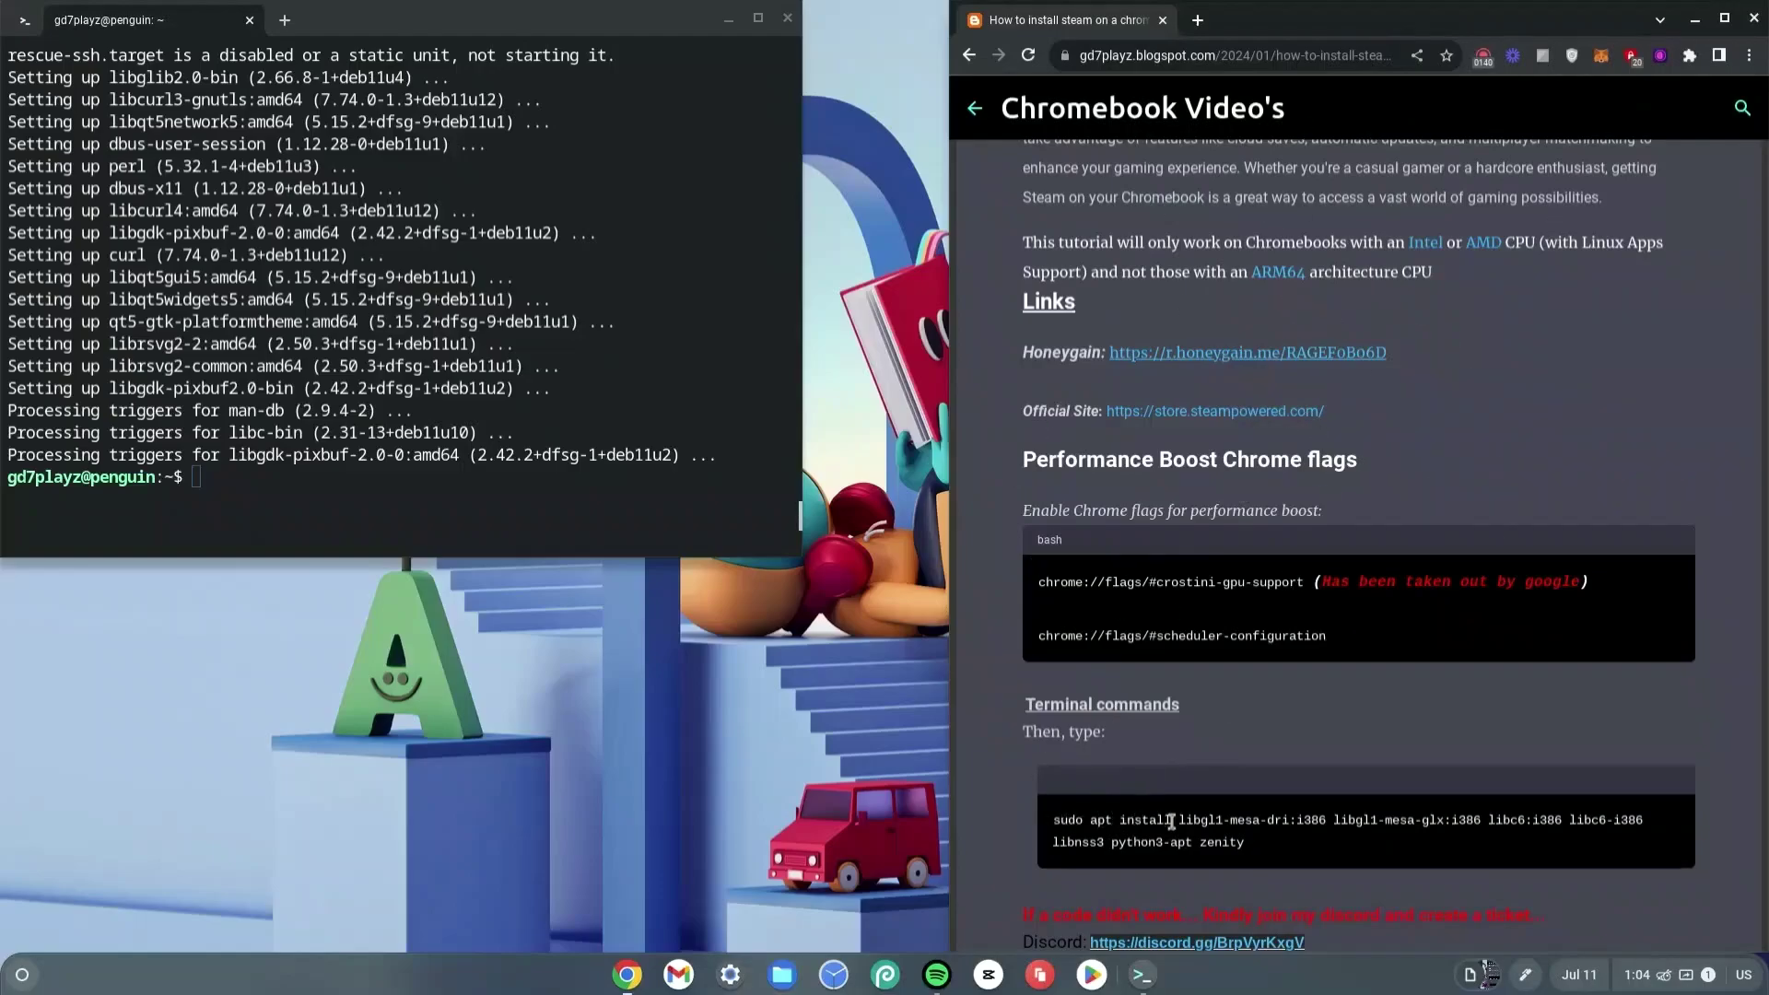
- Paste and run the tutorial's i386 library install command, confirming y for 242 packages
left_click_drag(1255, 843, 1048, 819)
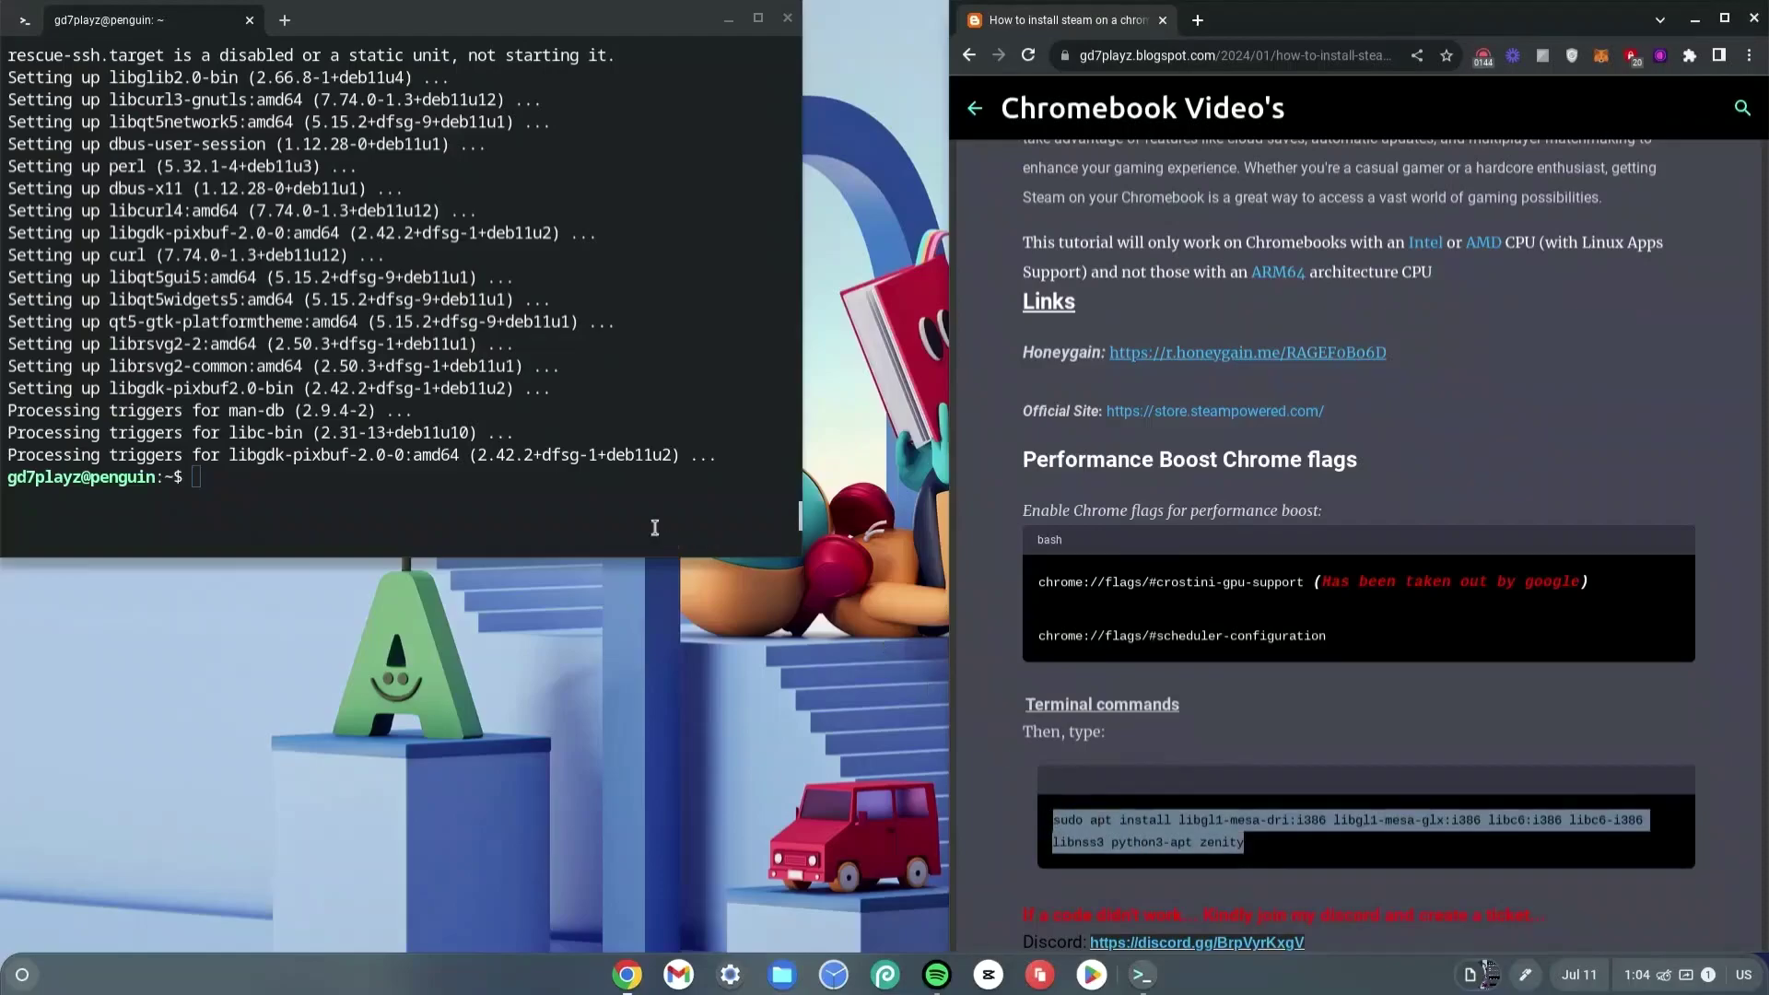
right_click(604, 502)
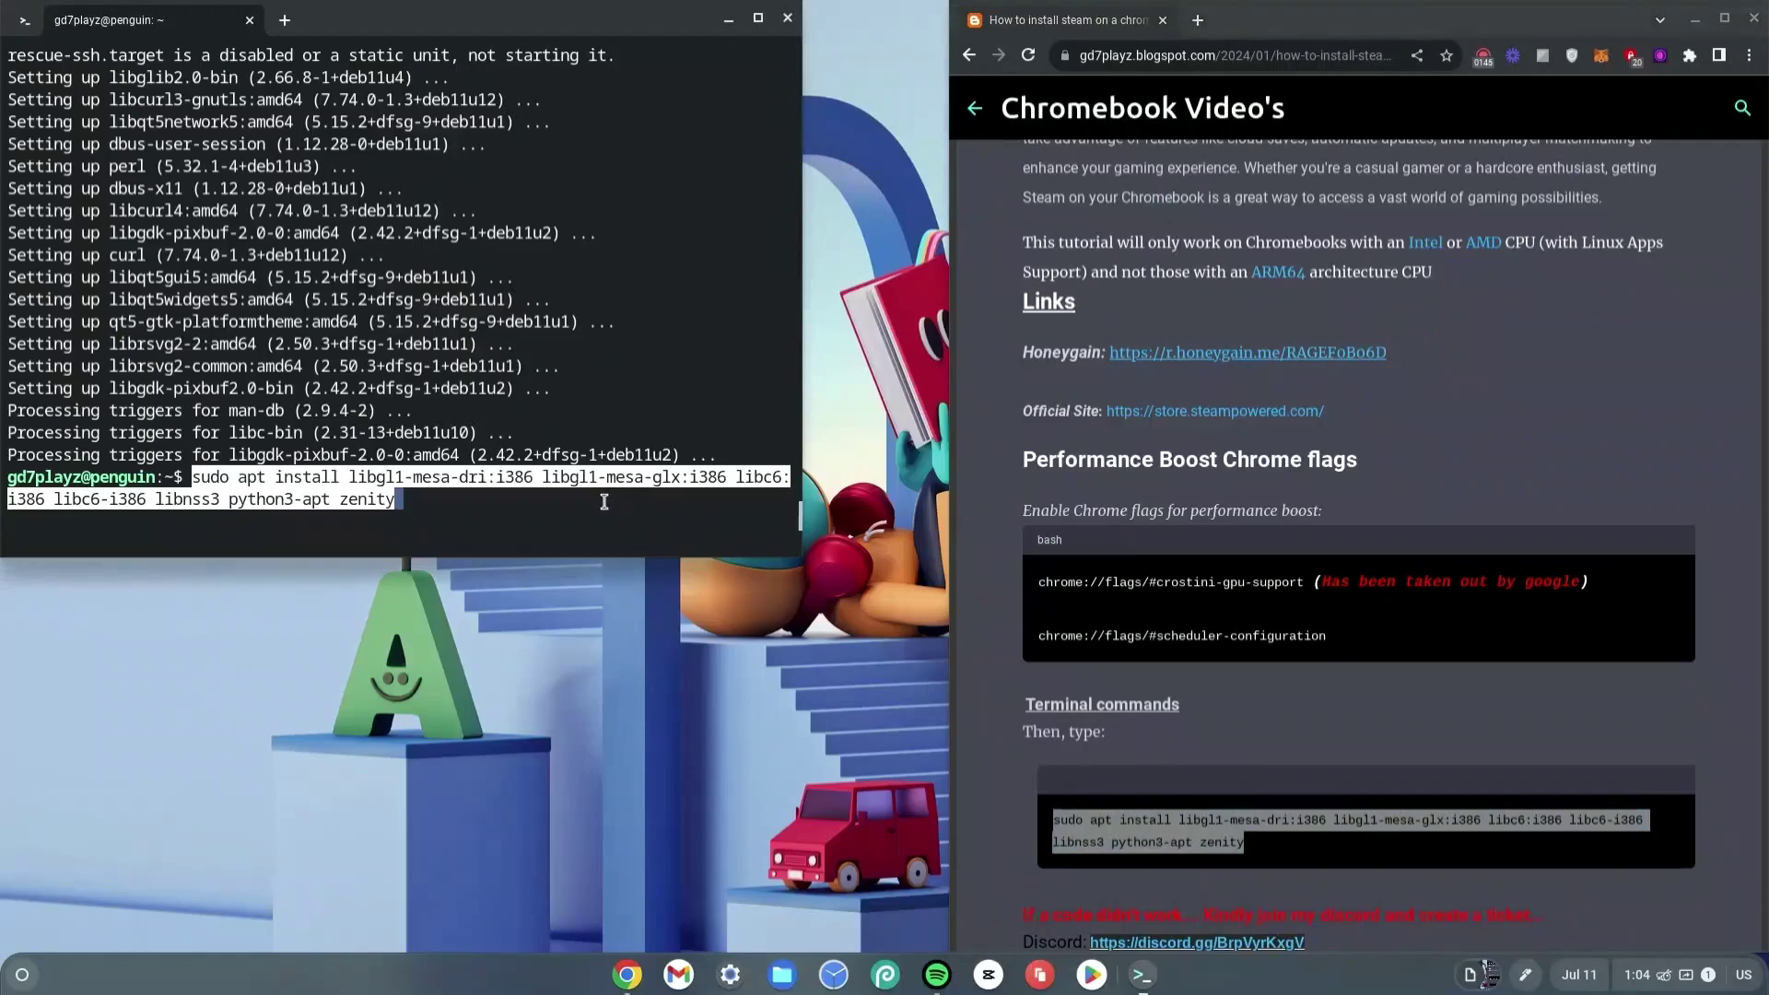
key("Return")
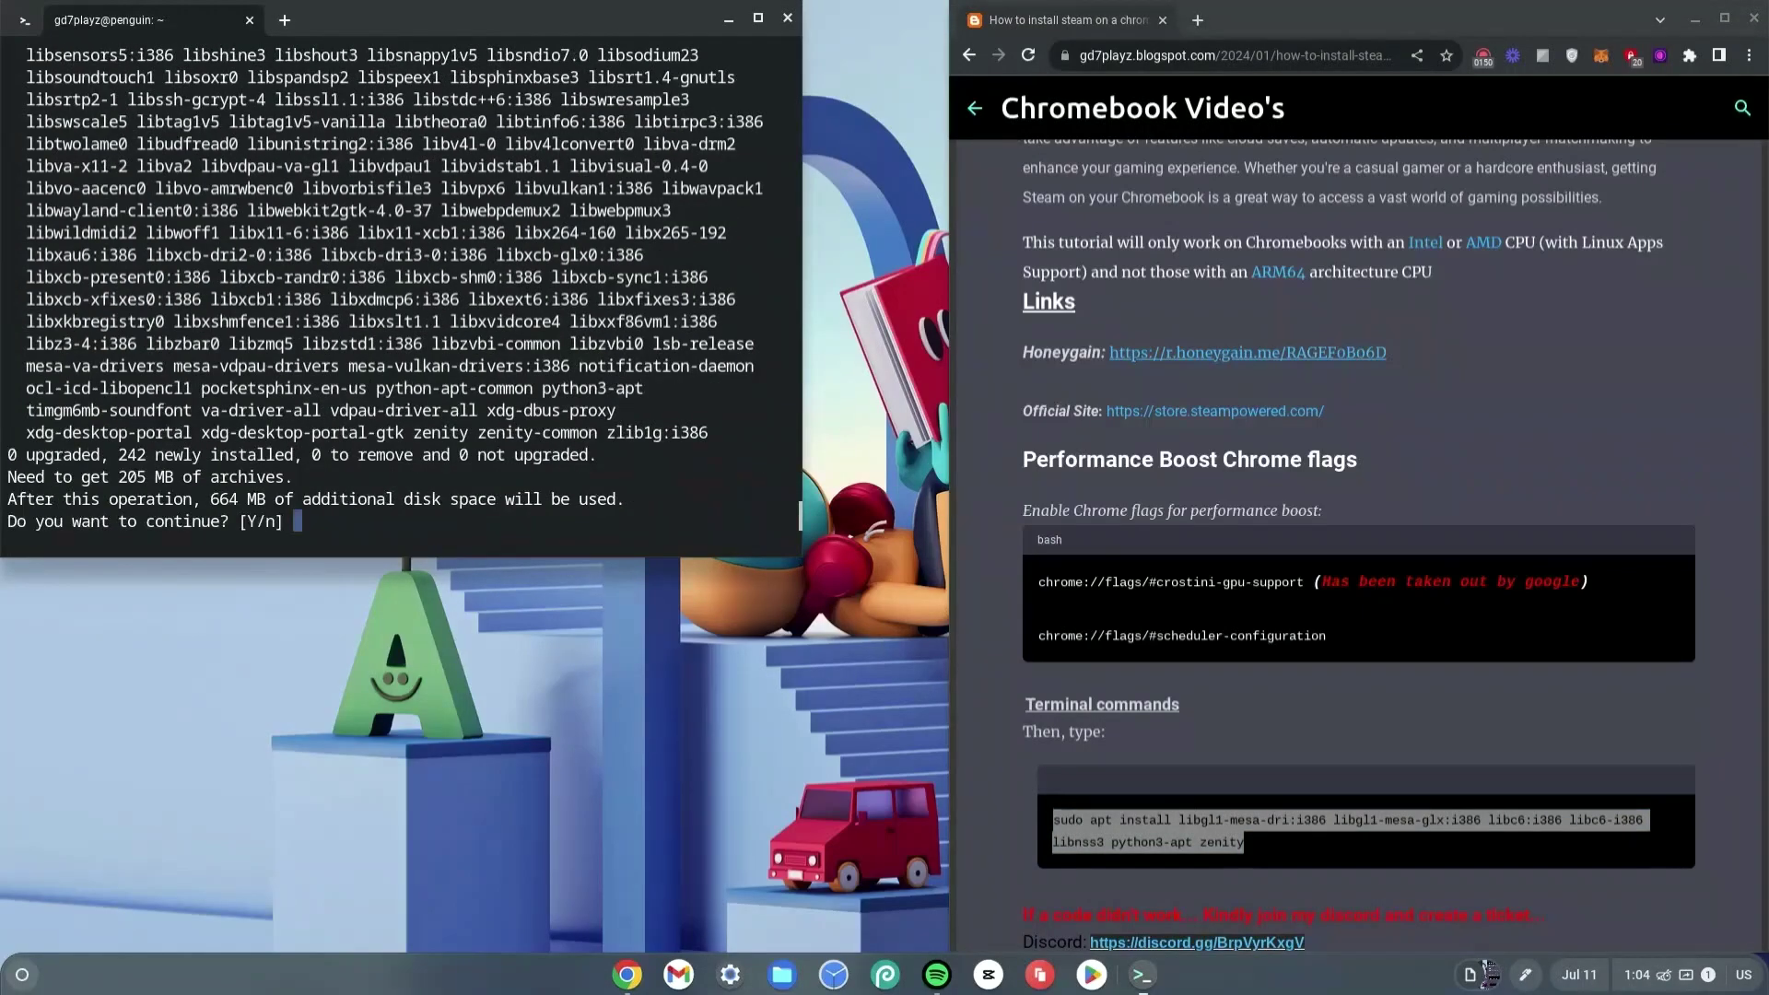
type("y")
key("Return")
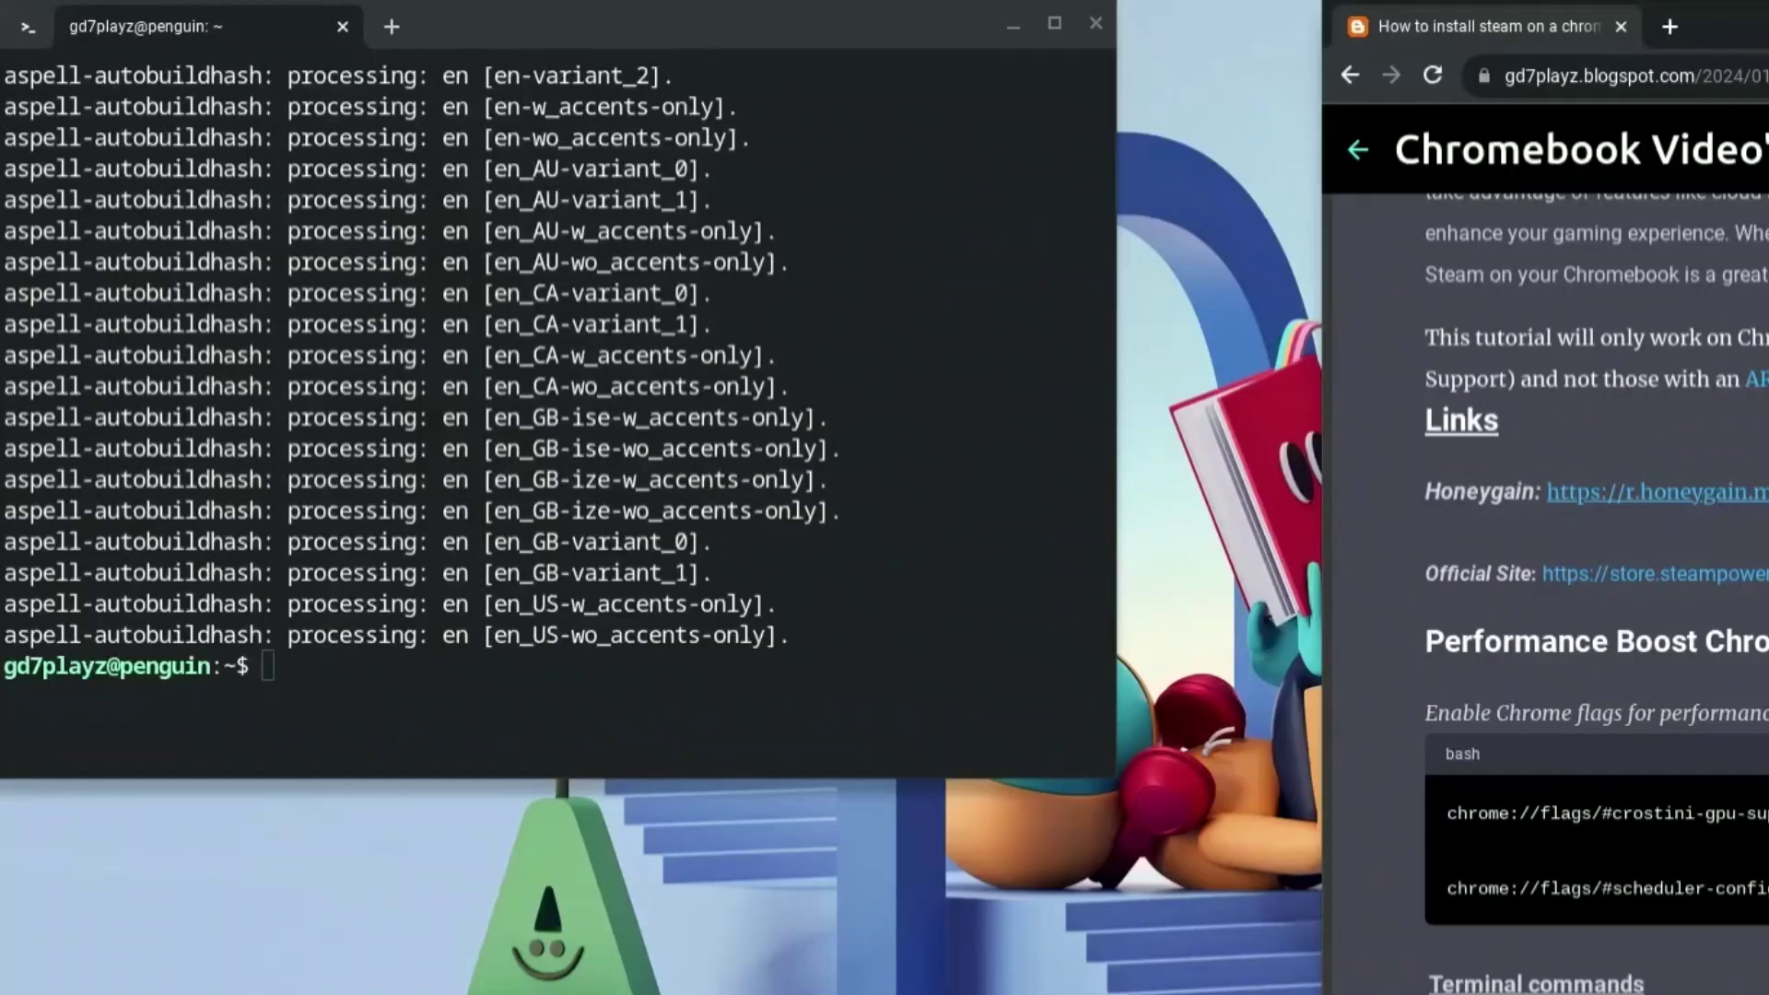
left_click(910, 672)
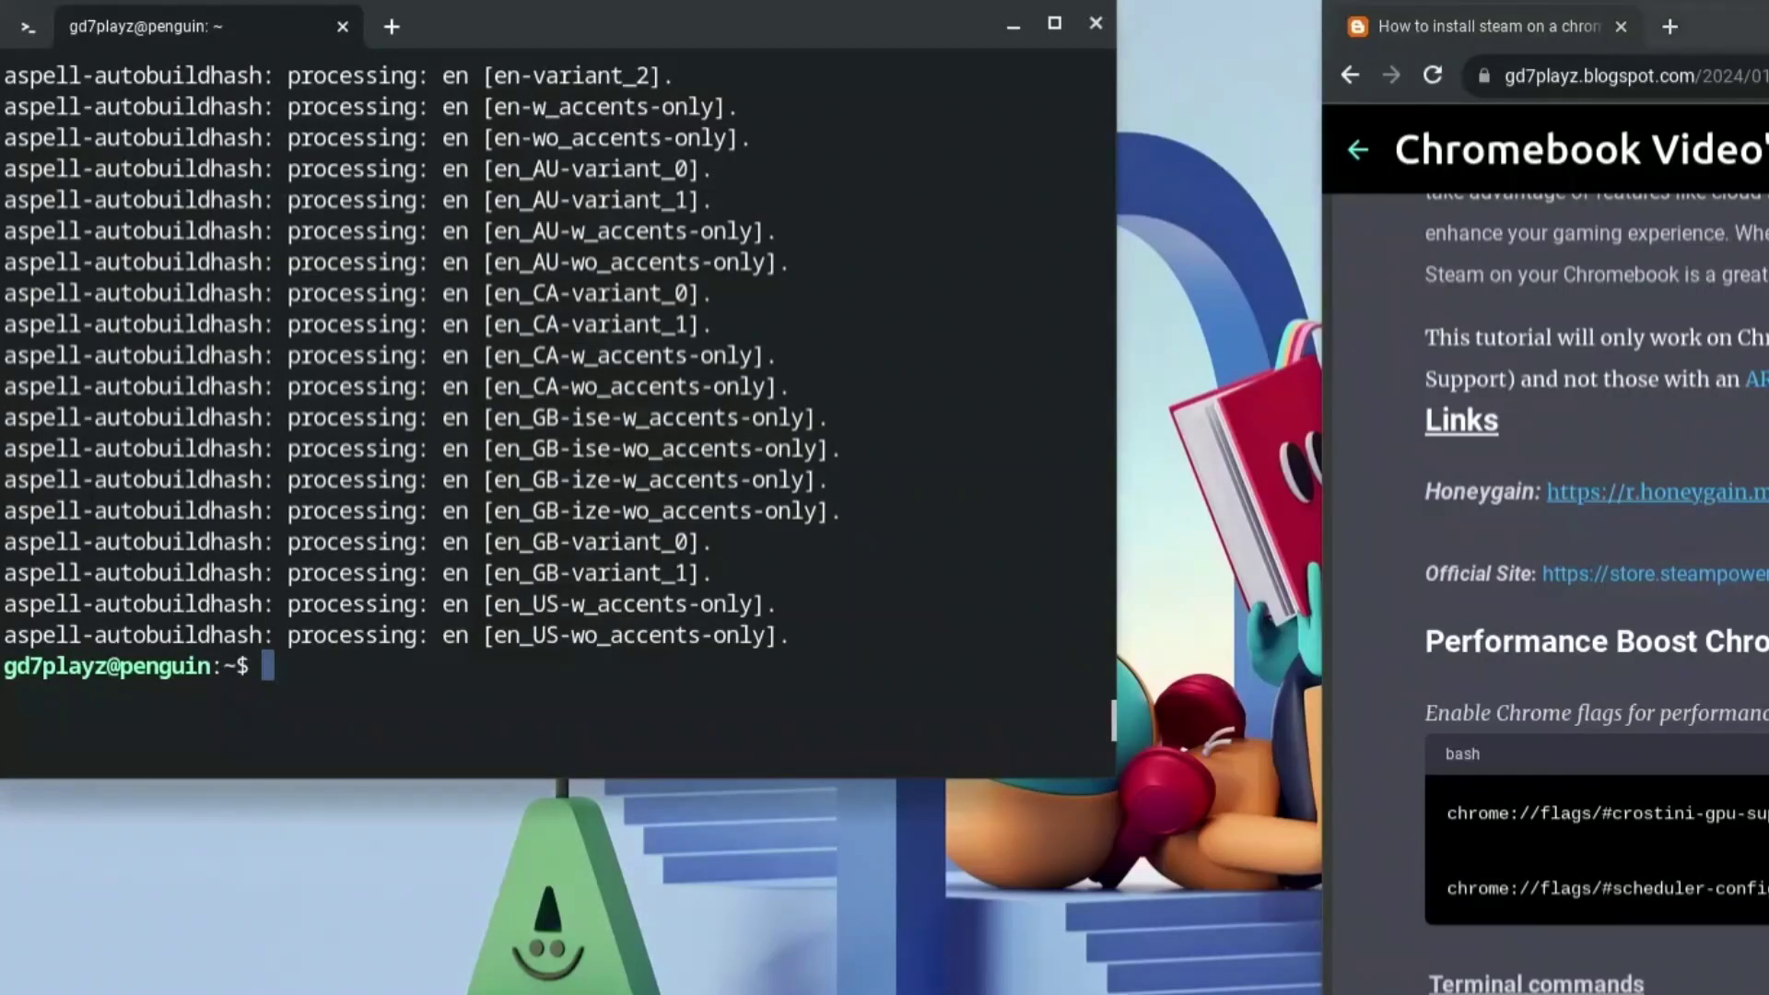
type("sduo ")
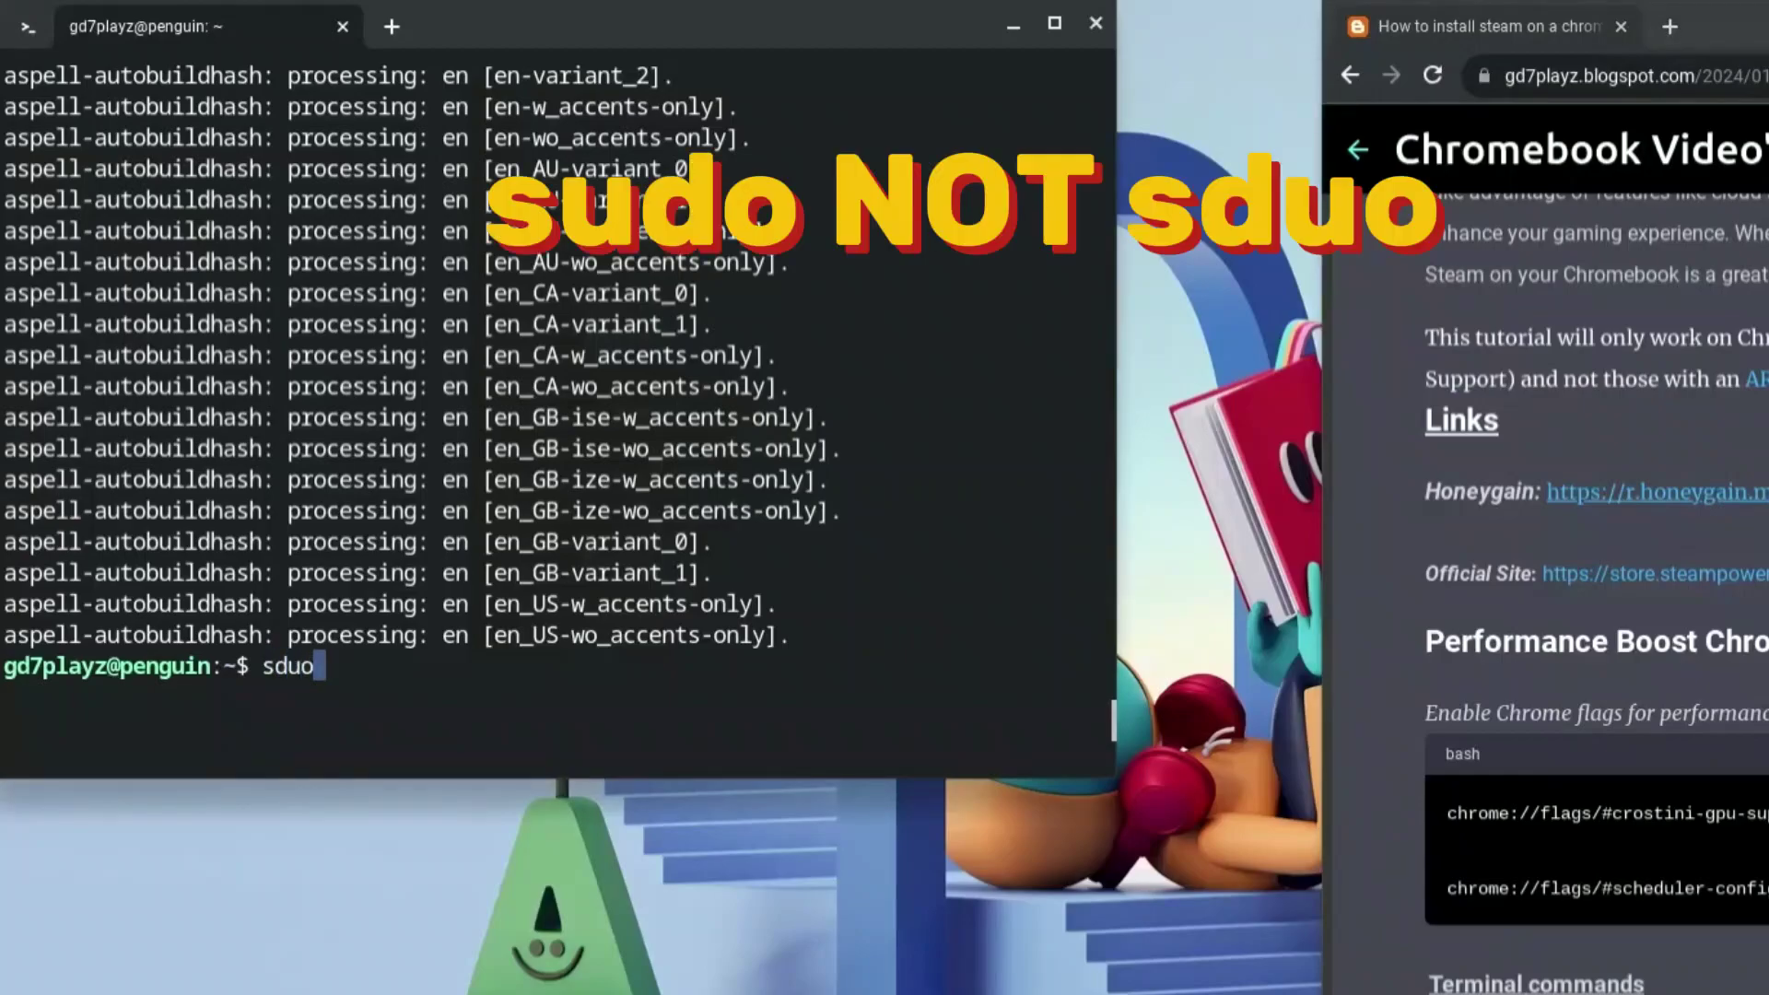
type("dpkg")
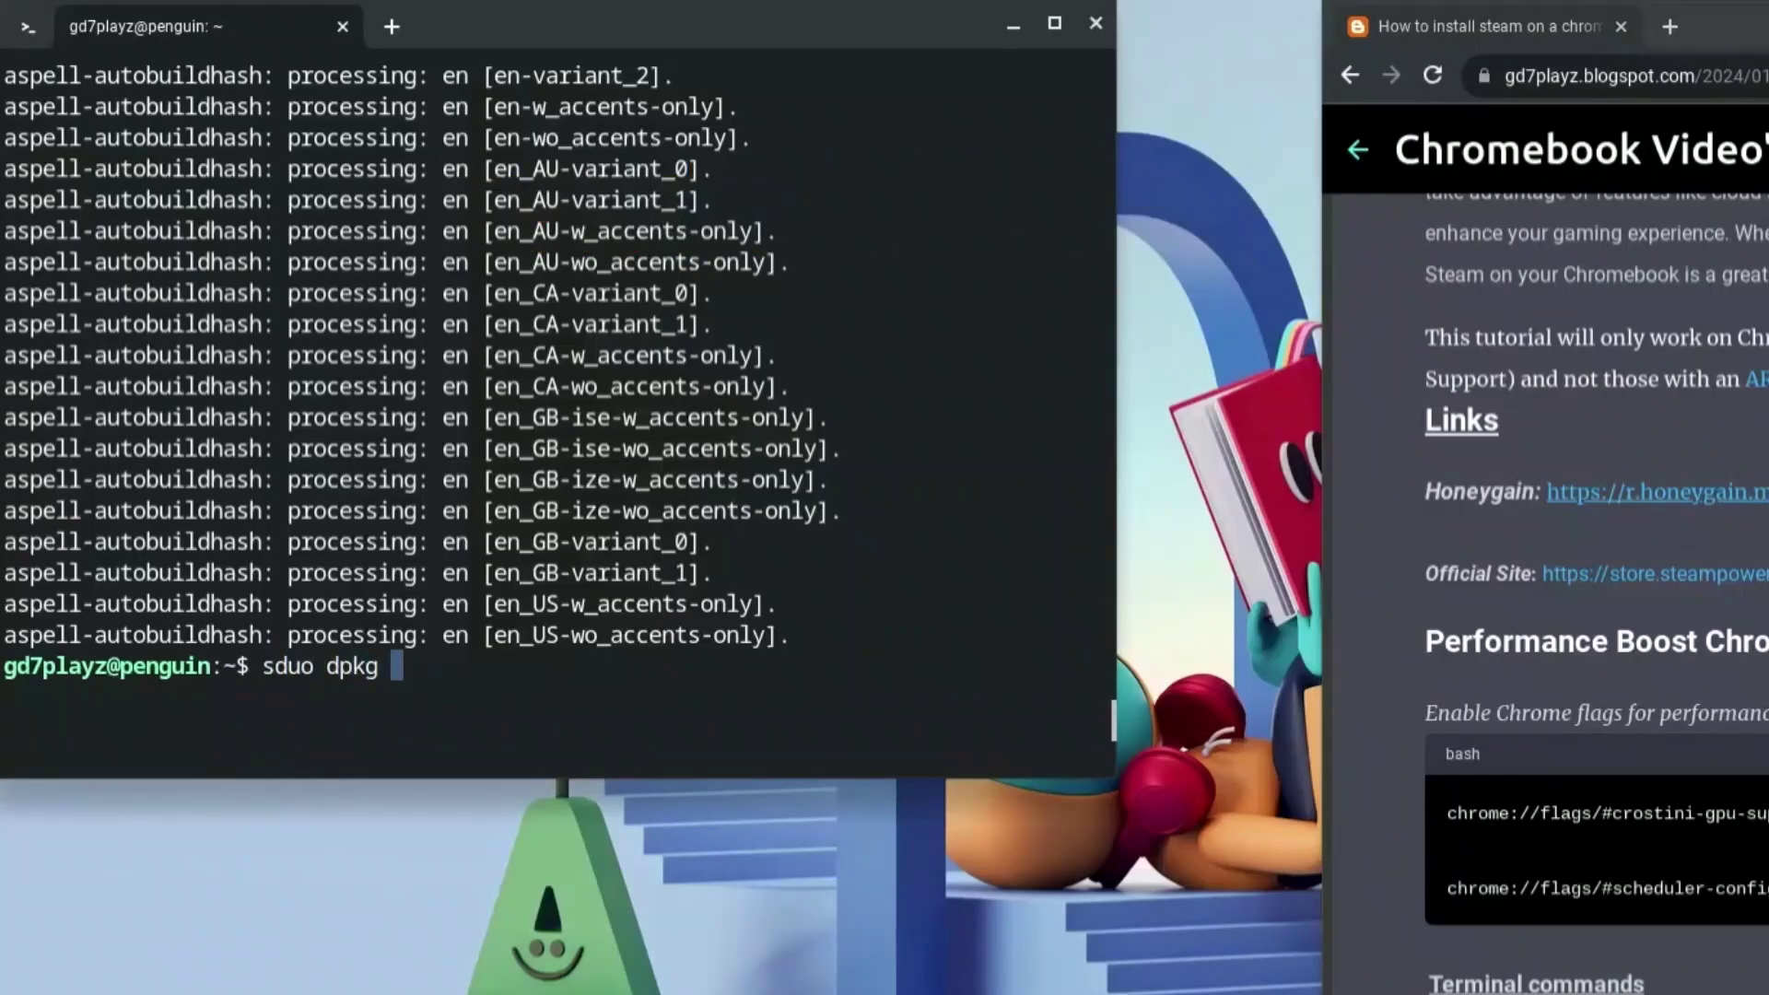
type(" -i")
- Install steam.deb with sudo dpkg -i, then run sudo apt --fix-broken install to pull in xterm
type("steam.deb")
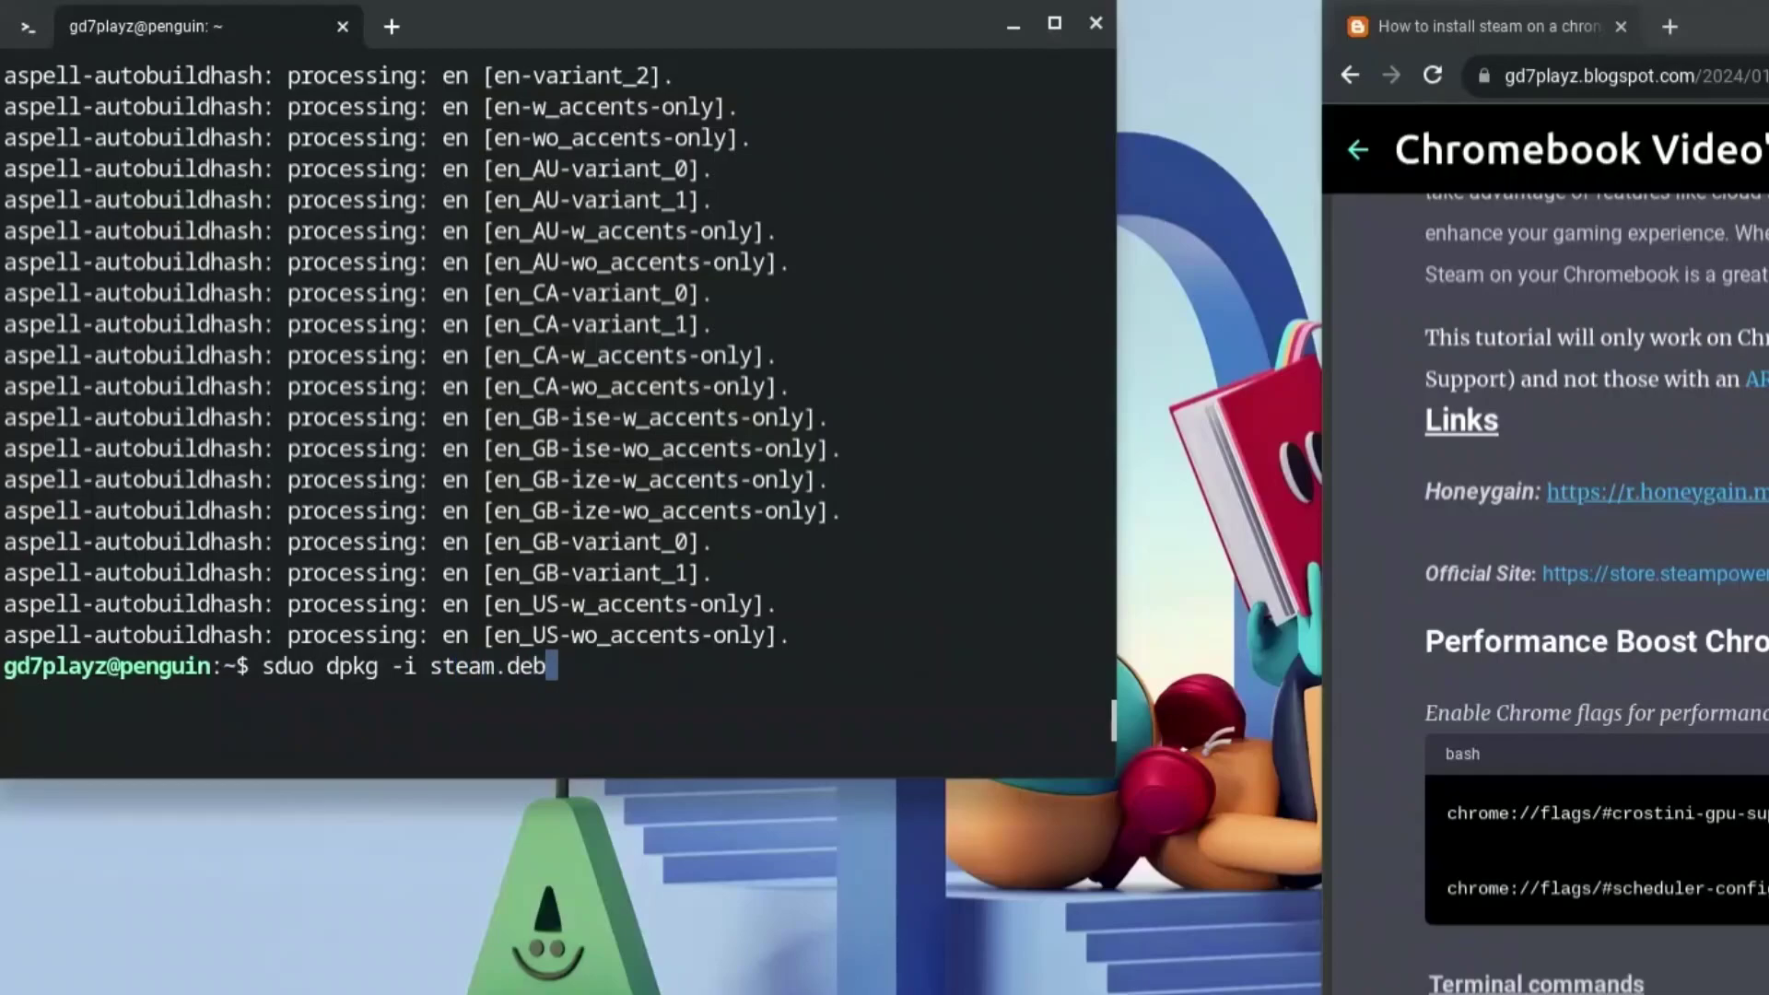
key("Return")
type("sudo dpkg -i steam.deb")
key("Return")
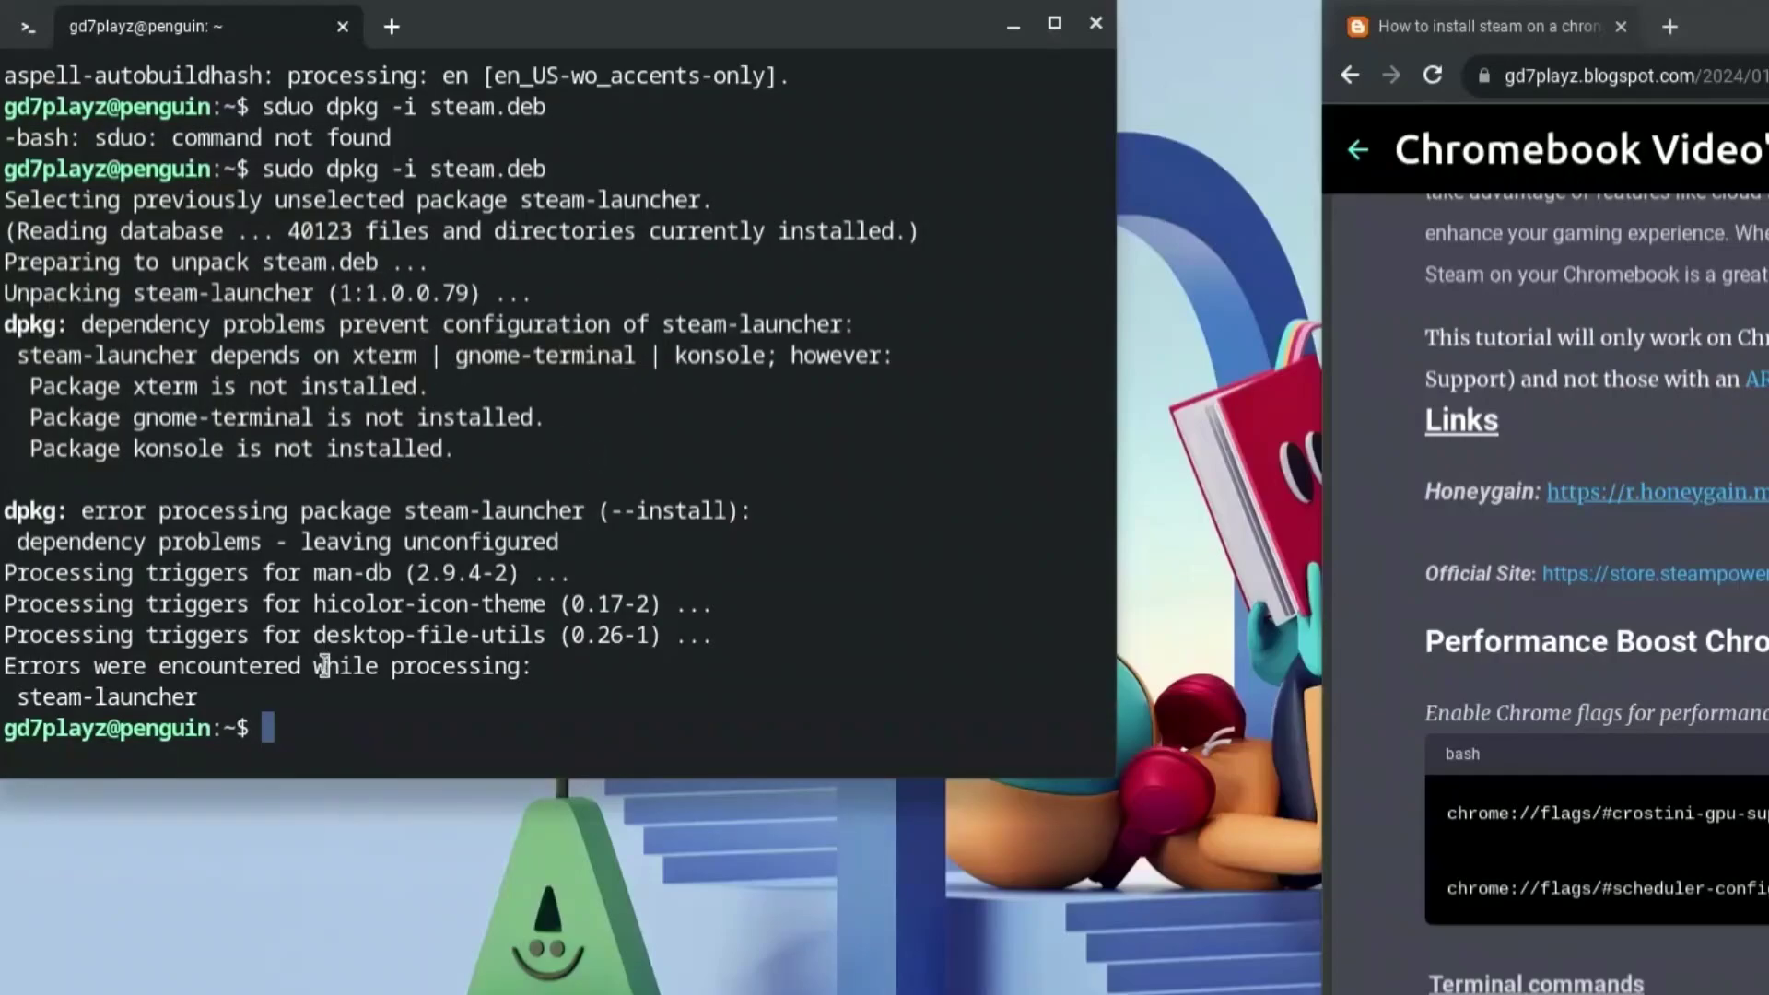
type("sudo")
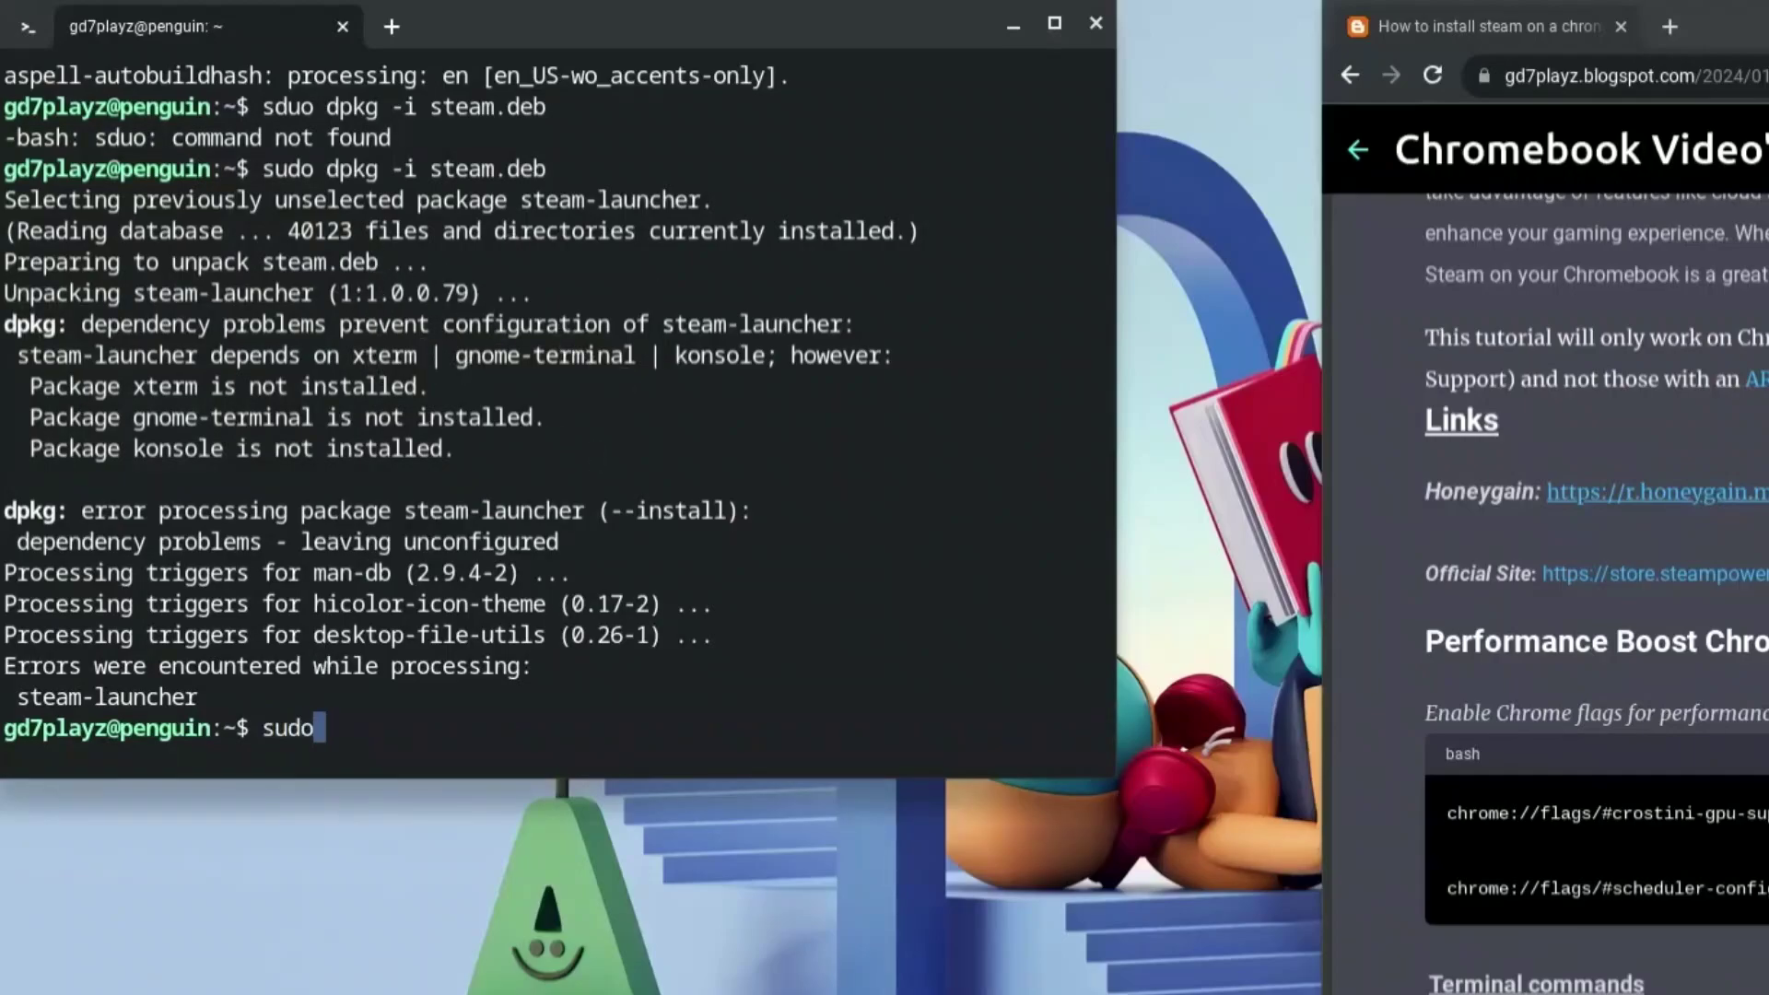
type(" apt --fi")
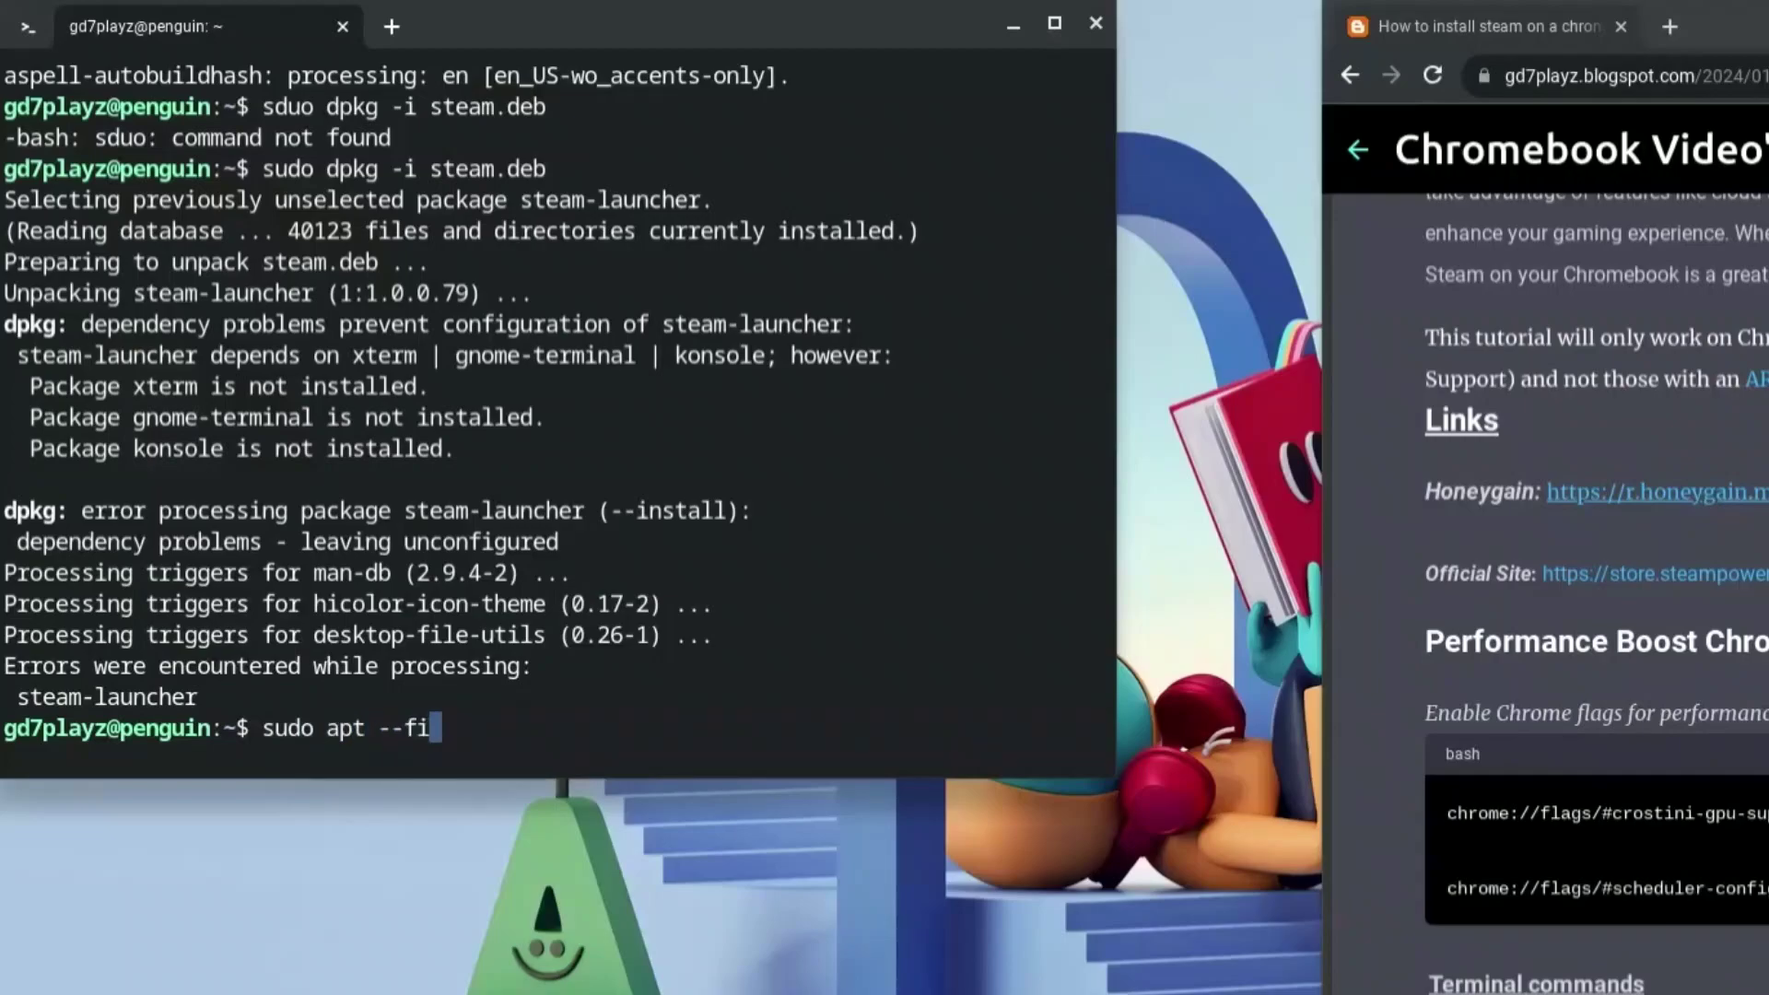
type("x-broken insta")
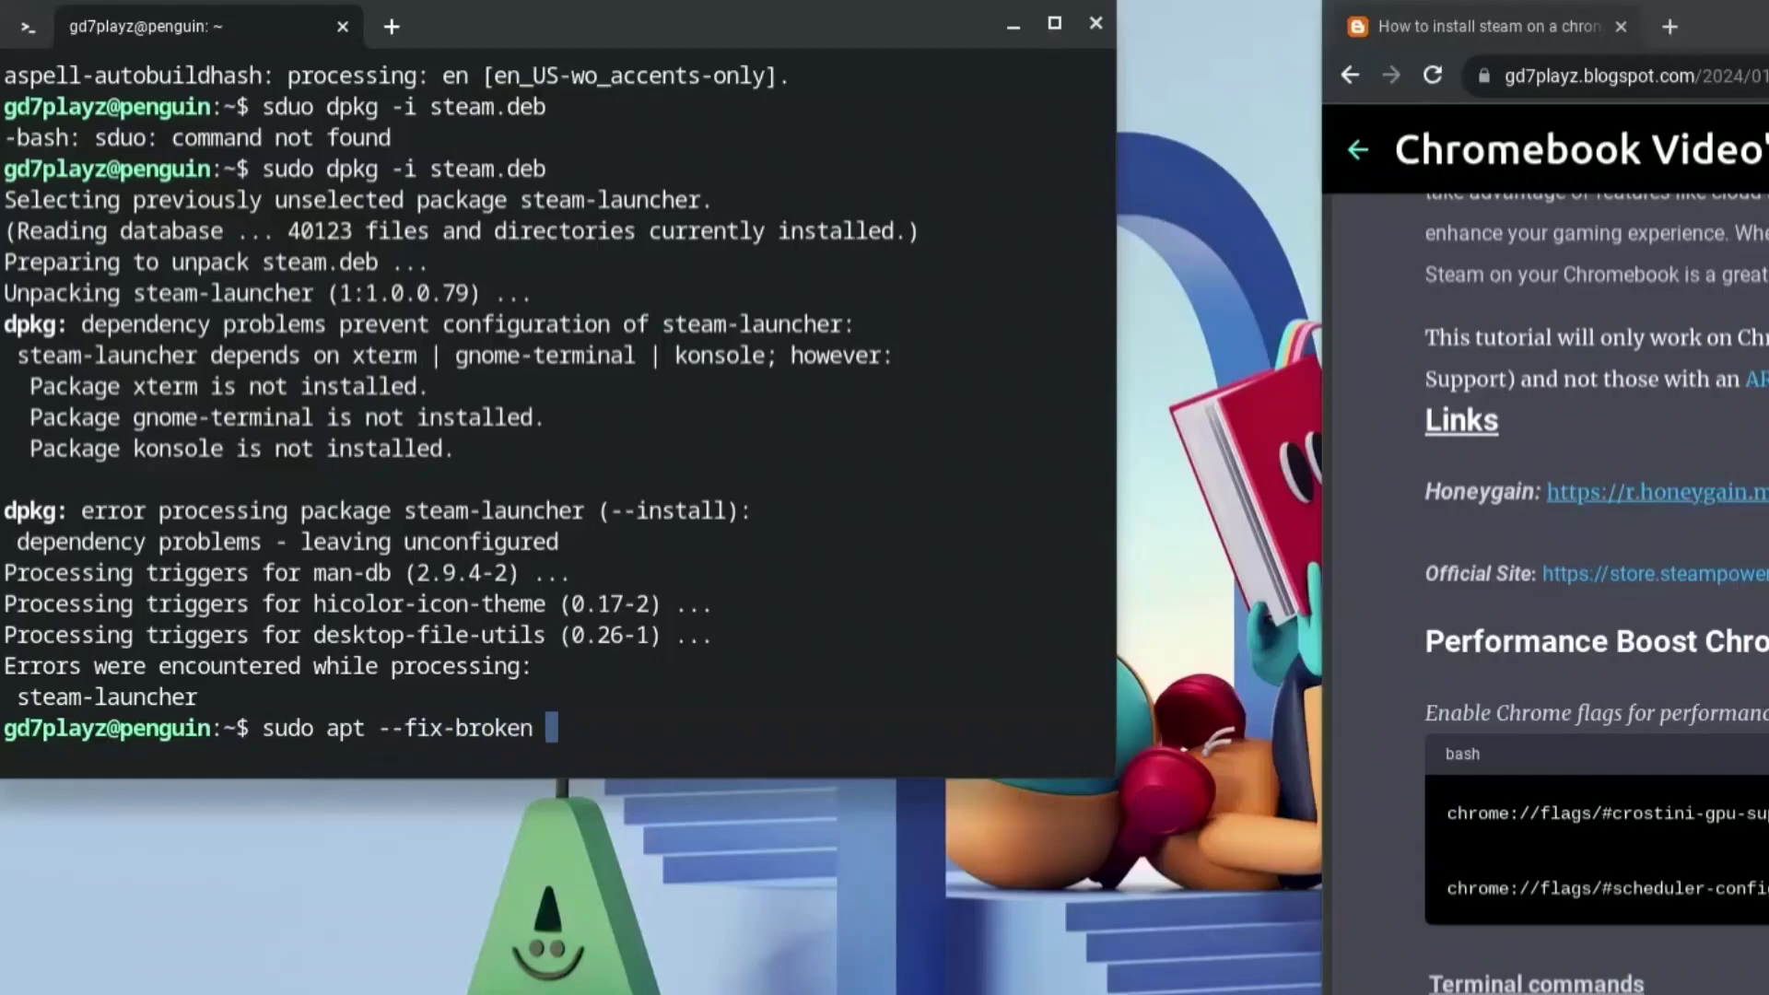
type("ll")
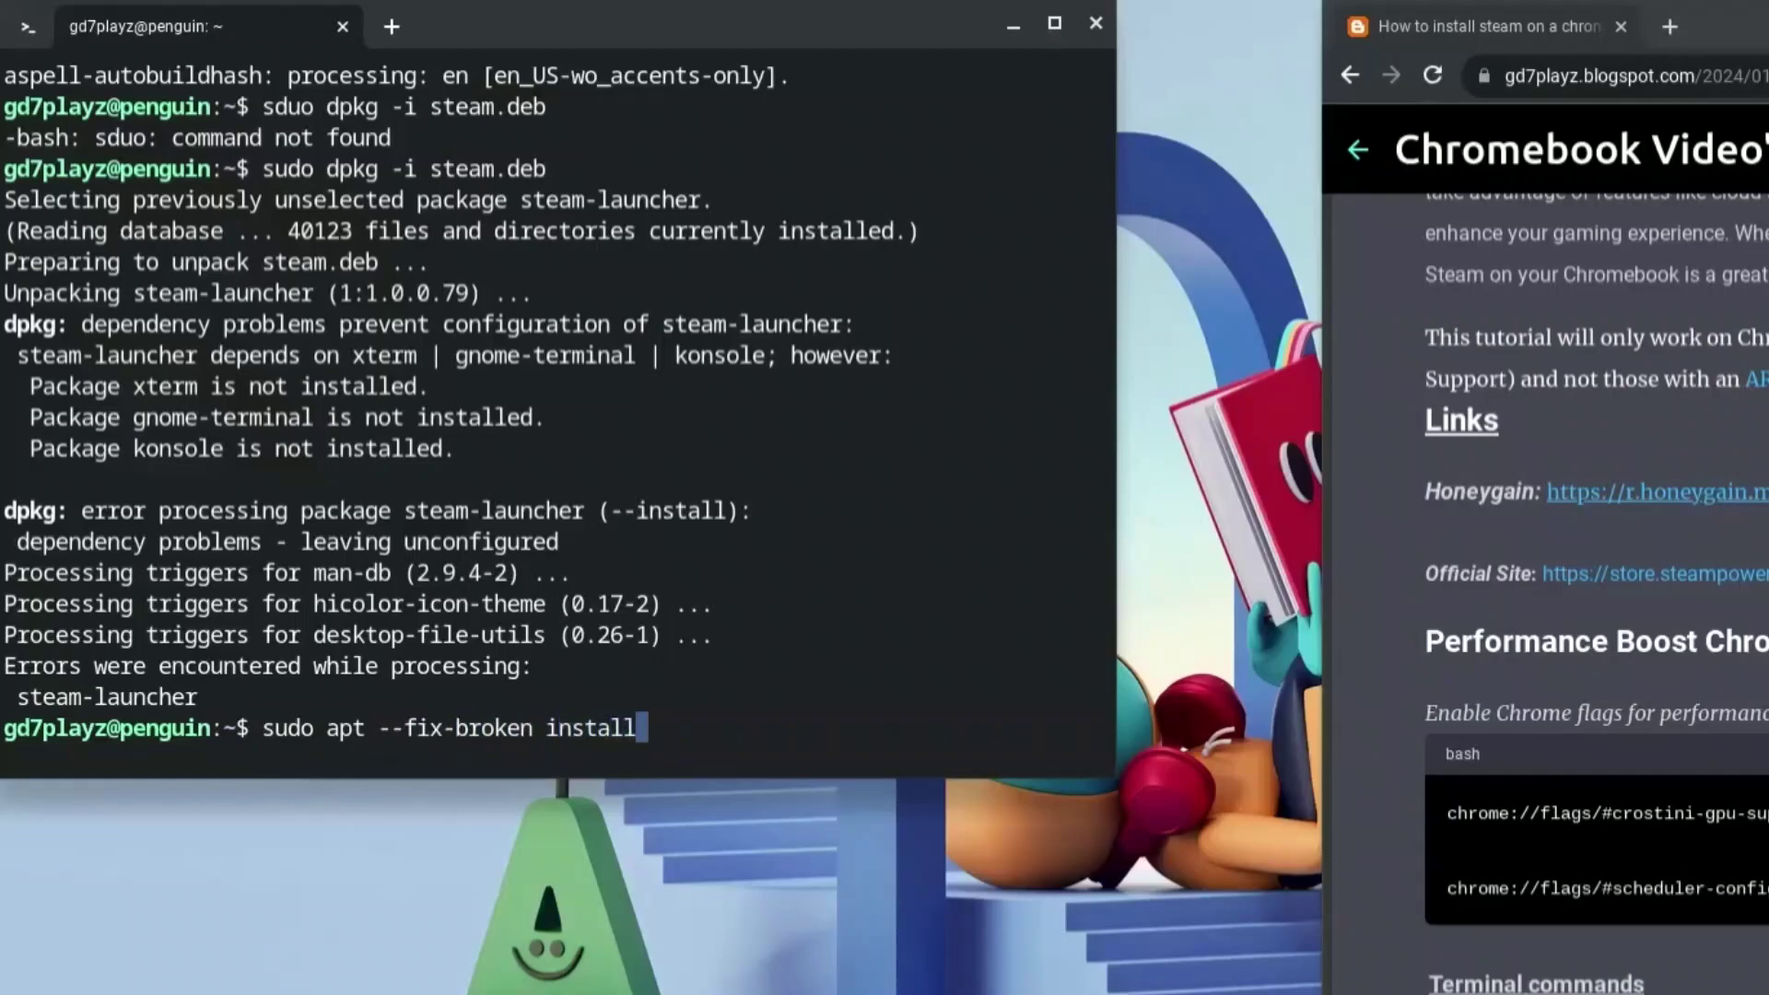
key("Return")
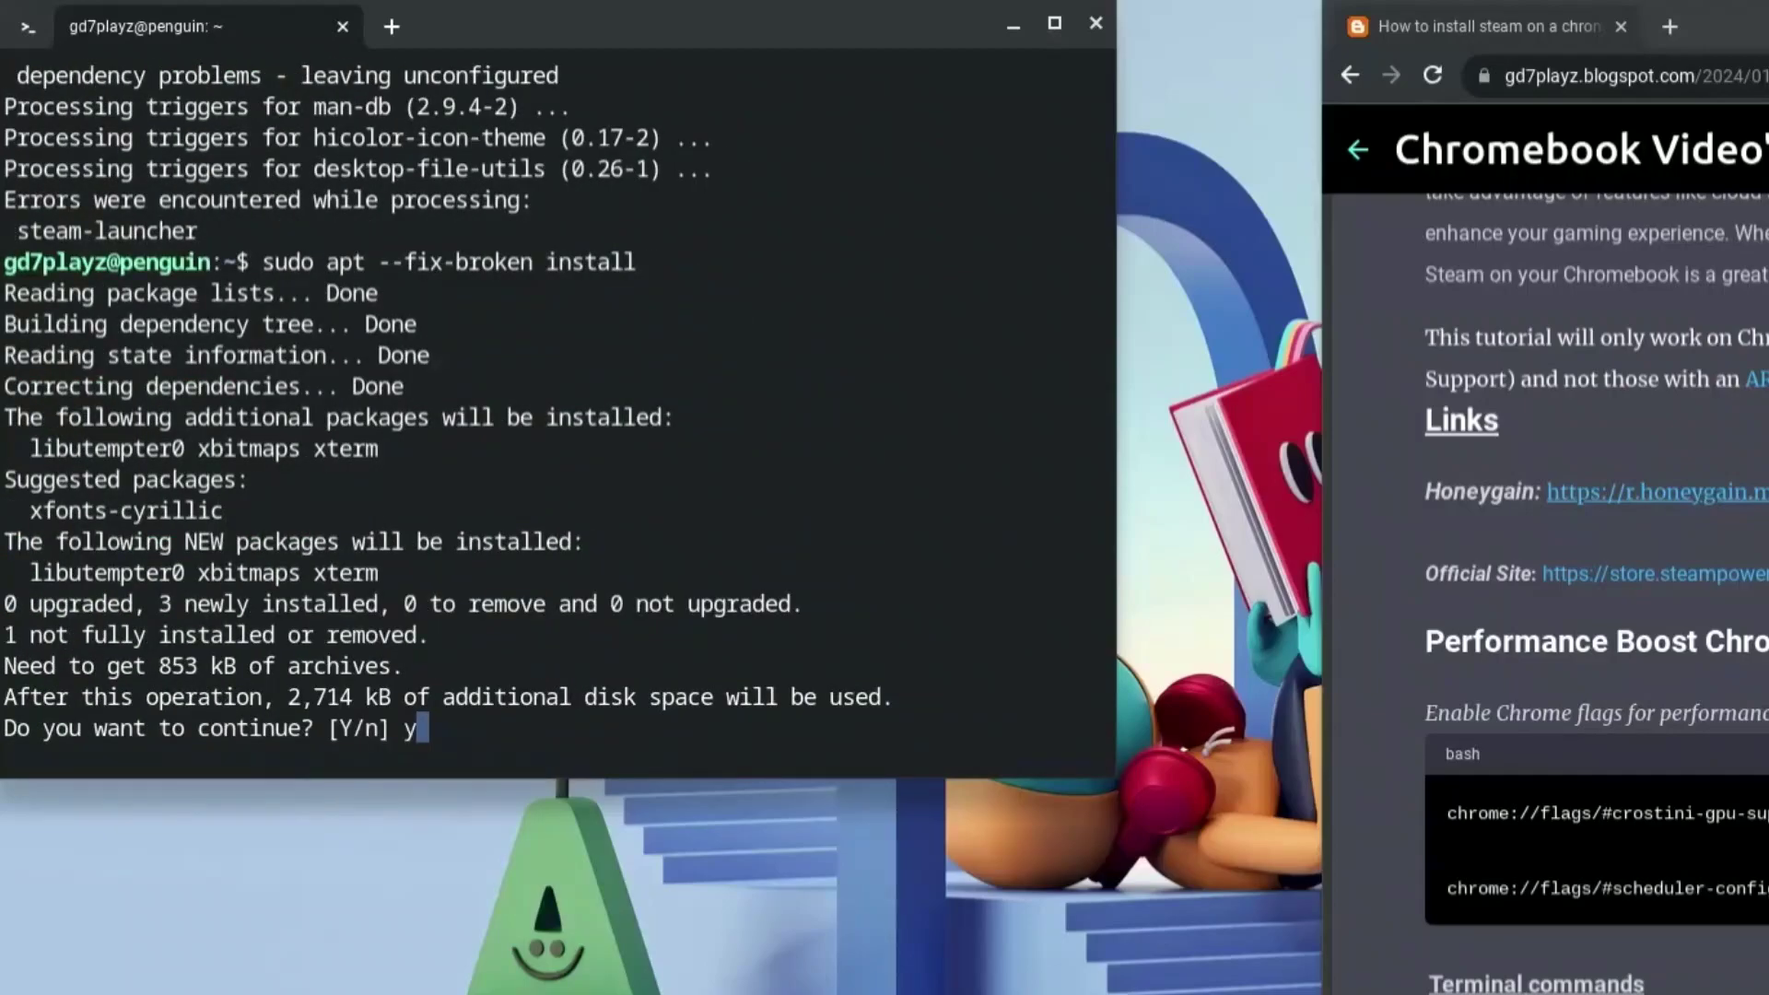
- Confirm the xterm install, rerun sudo dpkg -i steam.deb, and type steam fixedvblank_mode=0
key("Return")
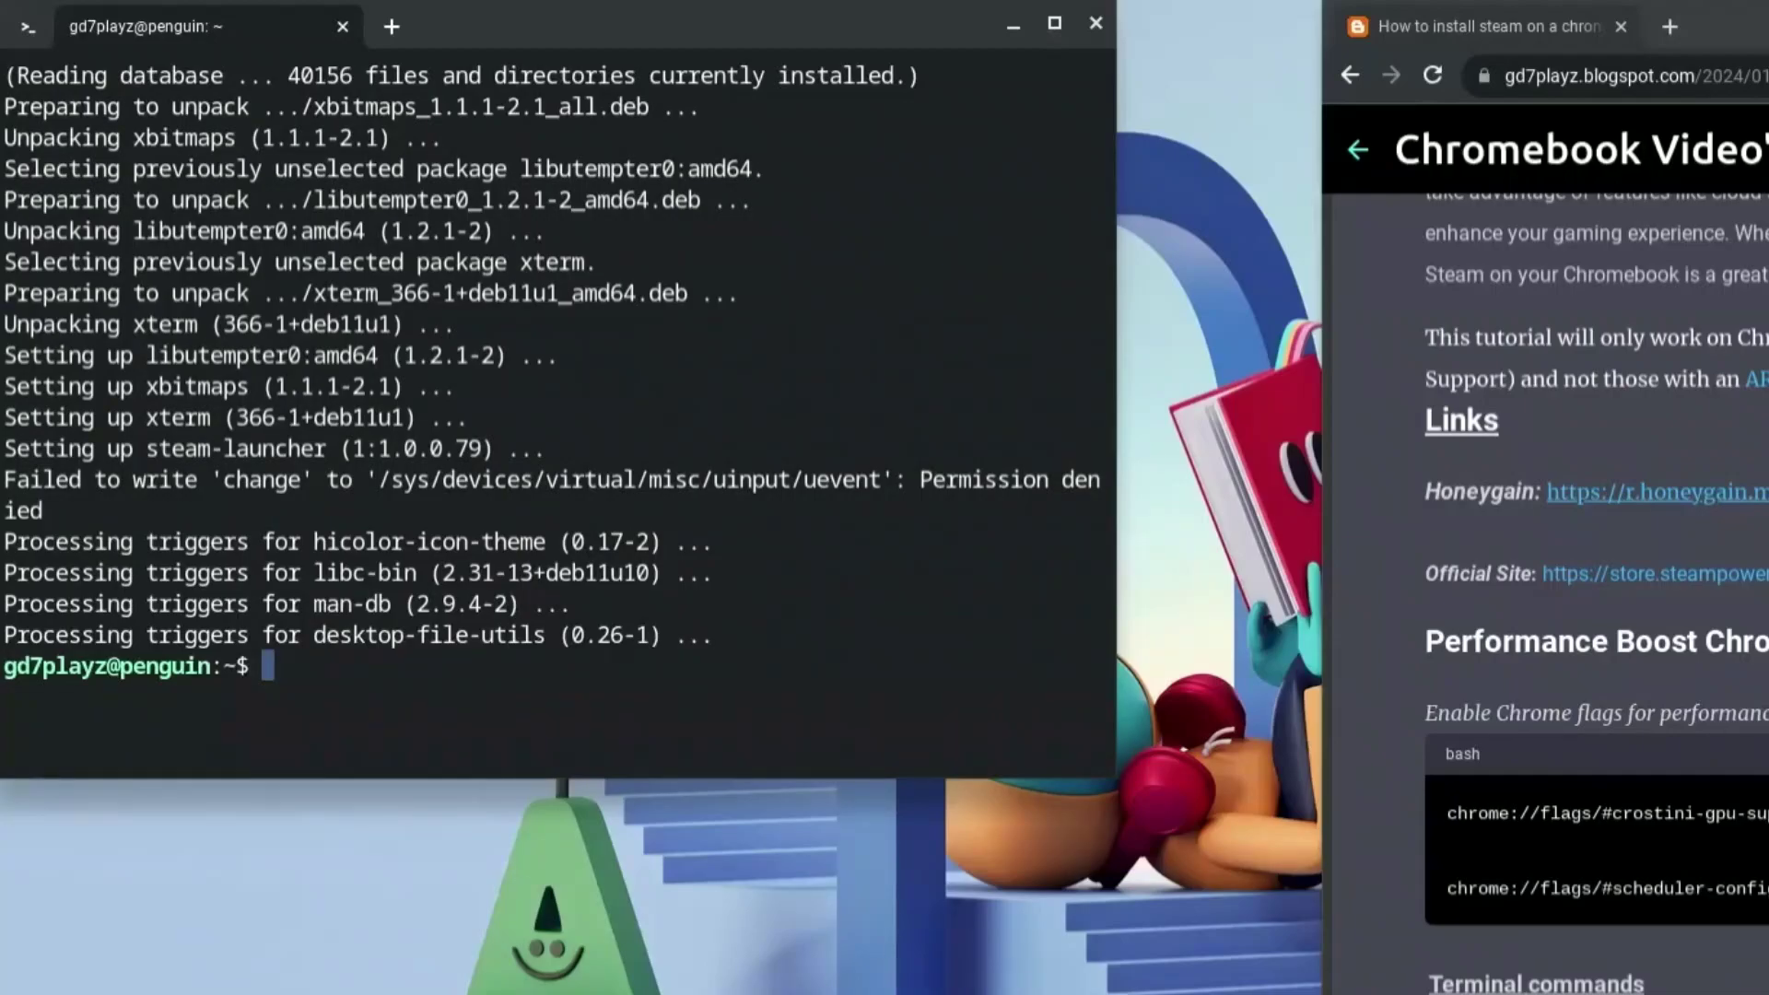
type("sudo dpkg")
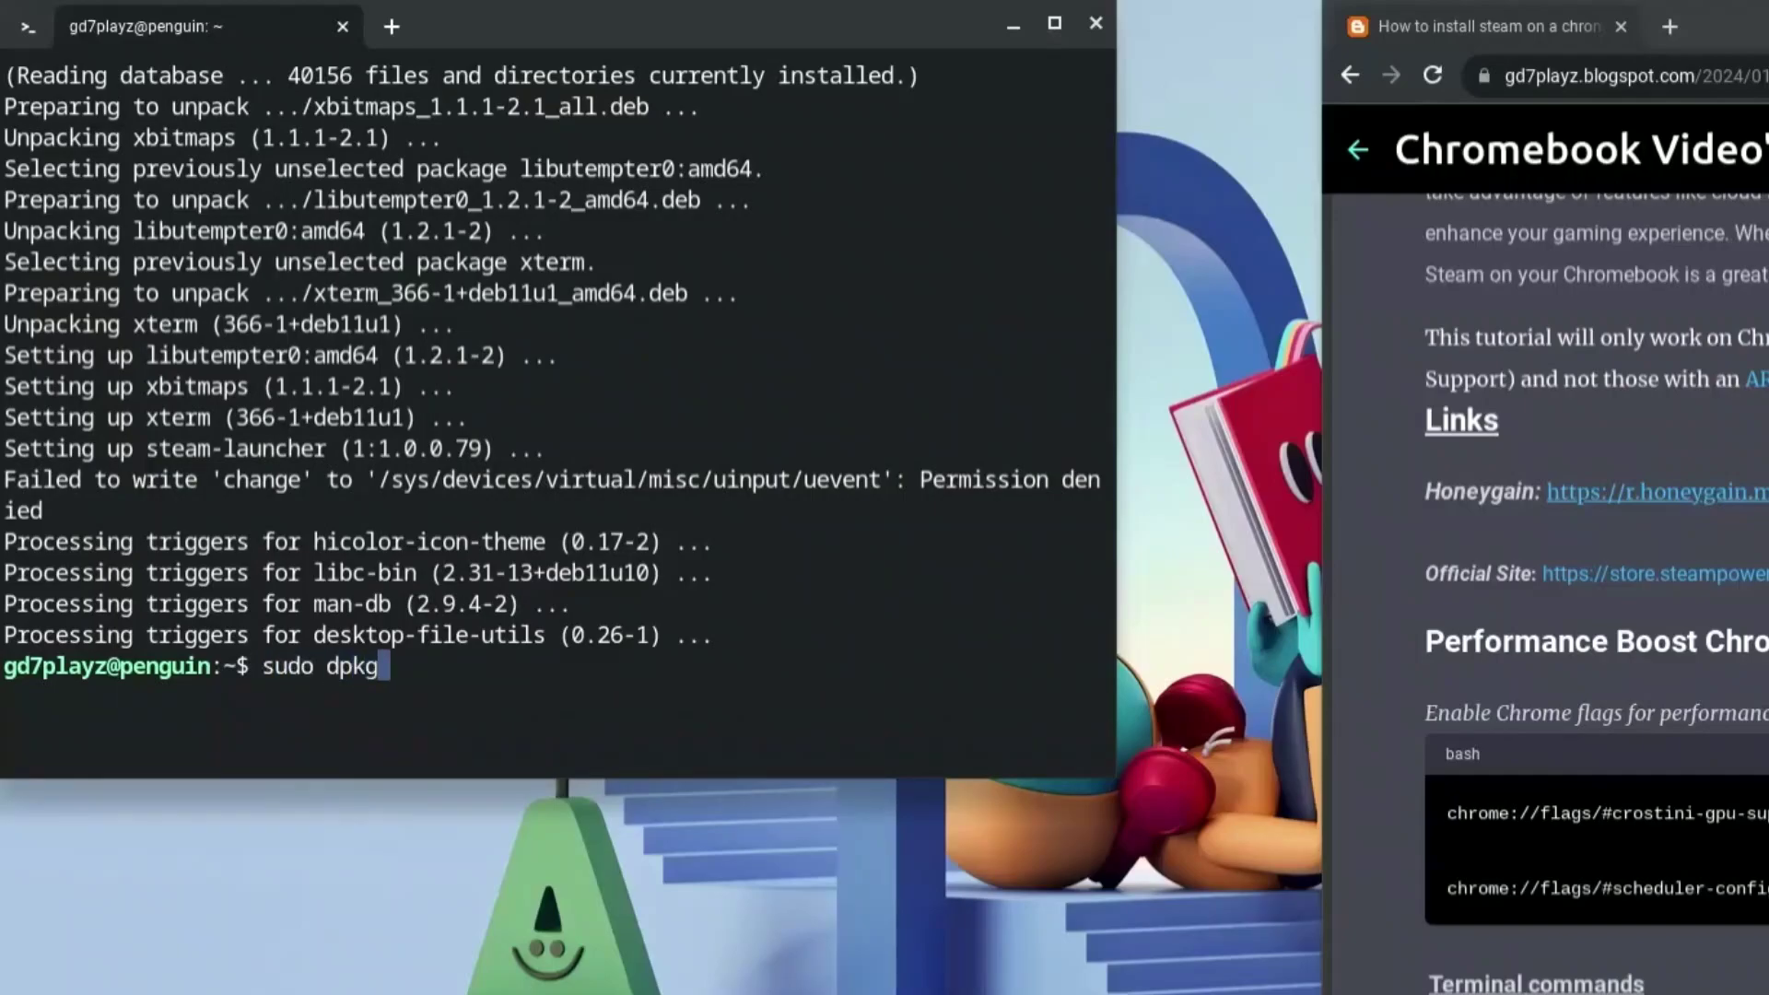
type(" -i steam")
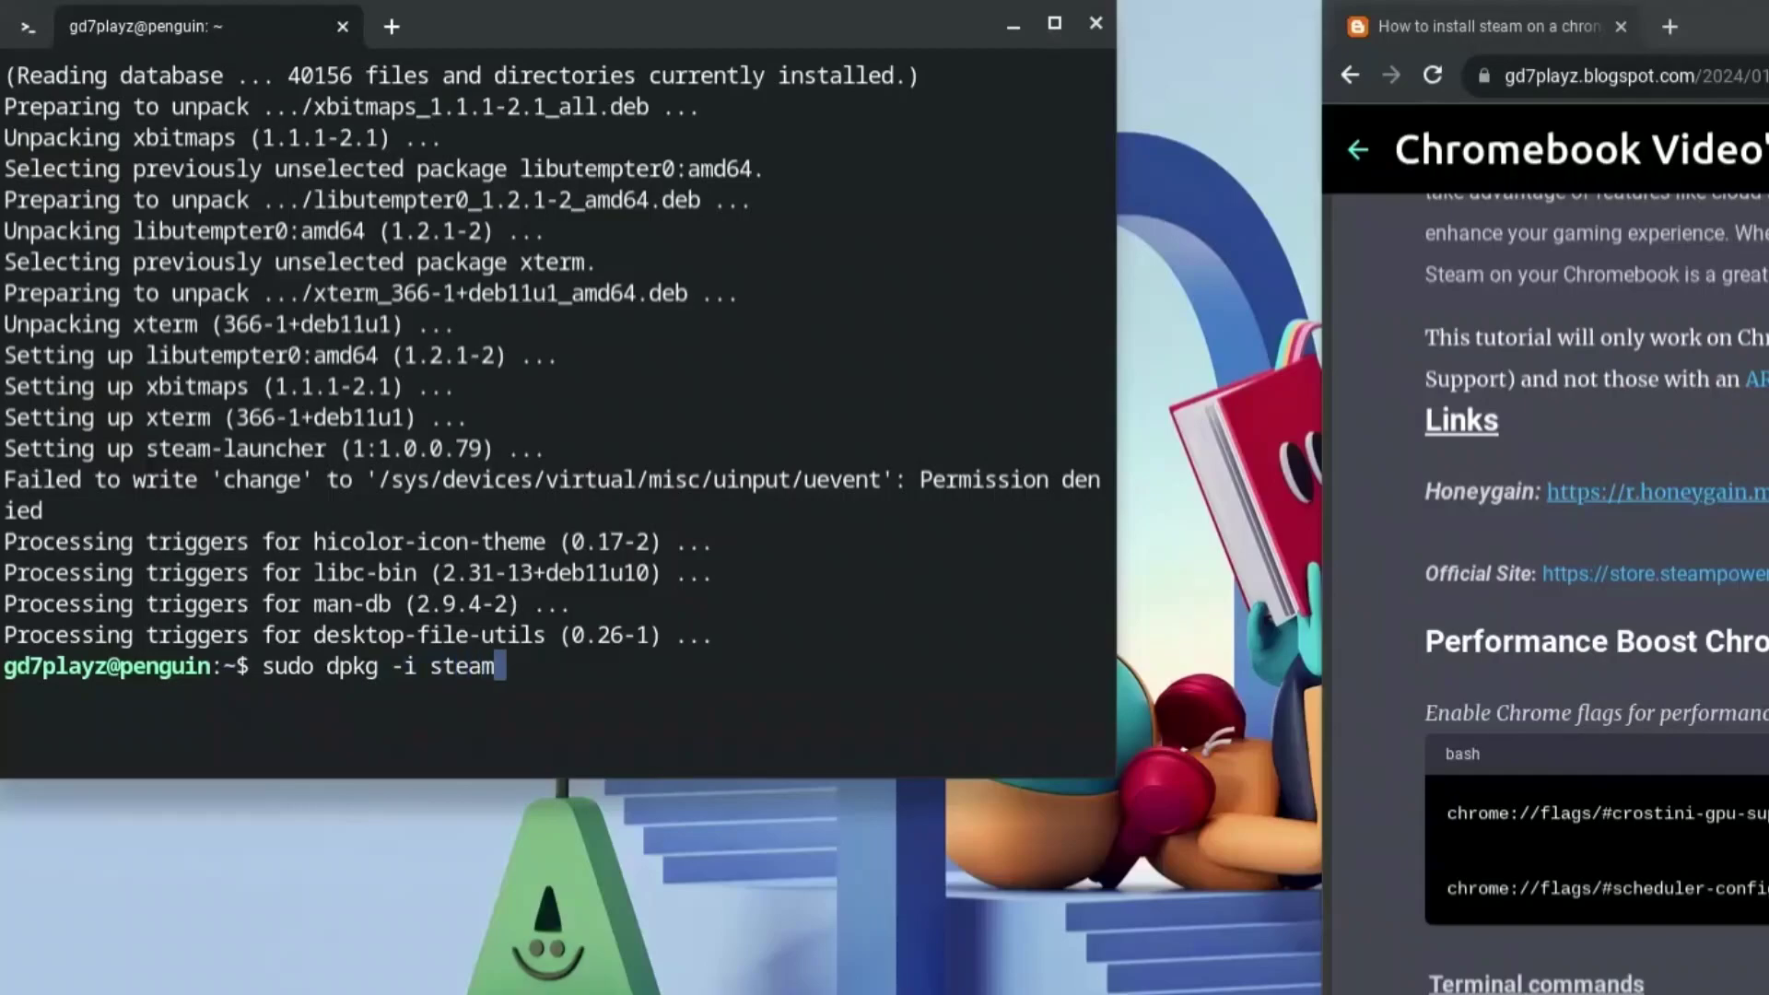
type(".deb")
key("Return")
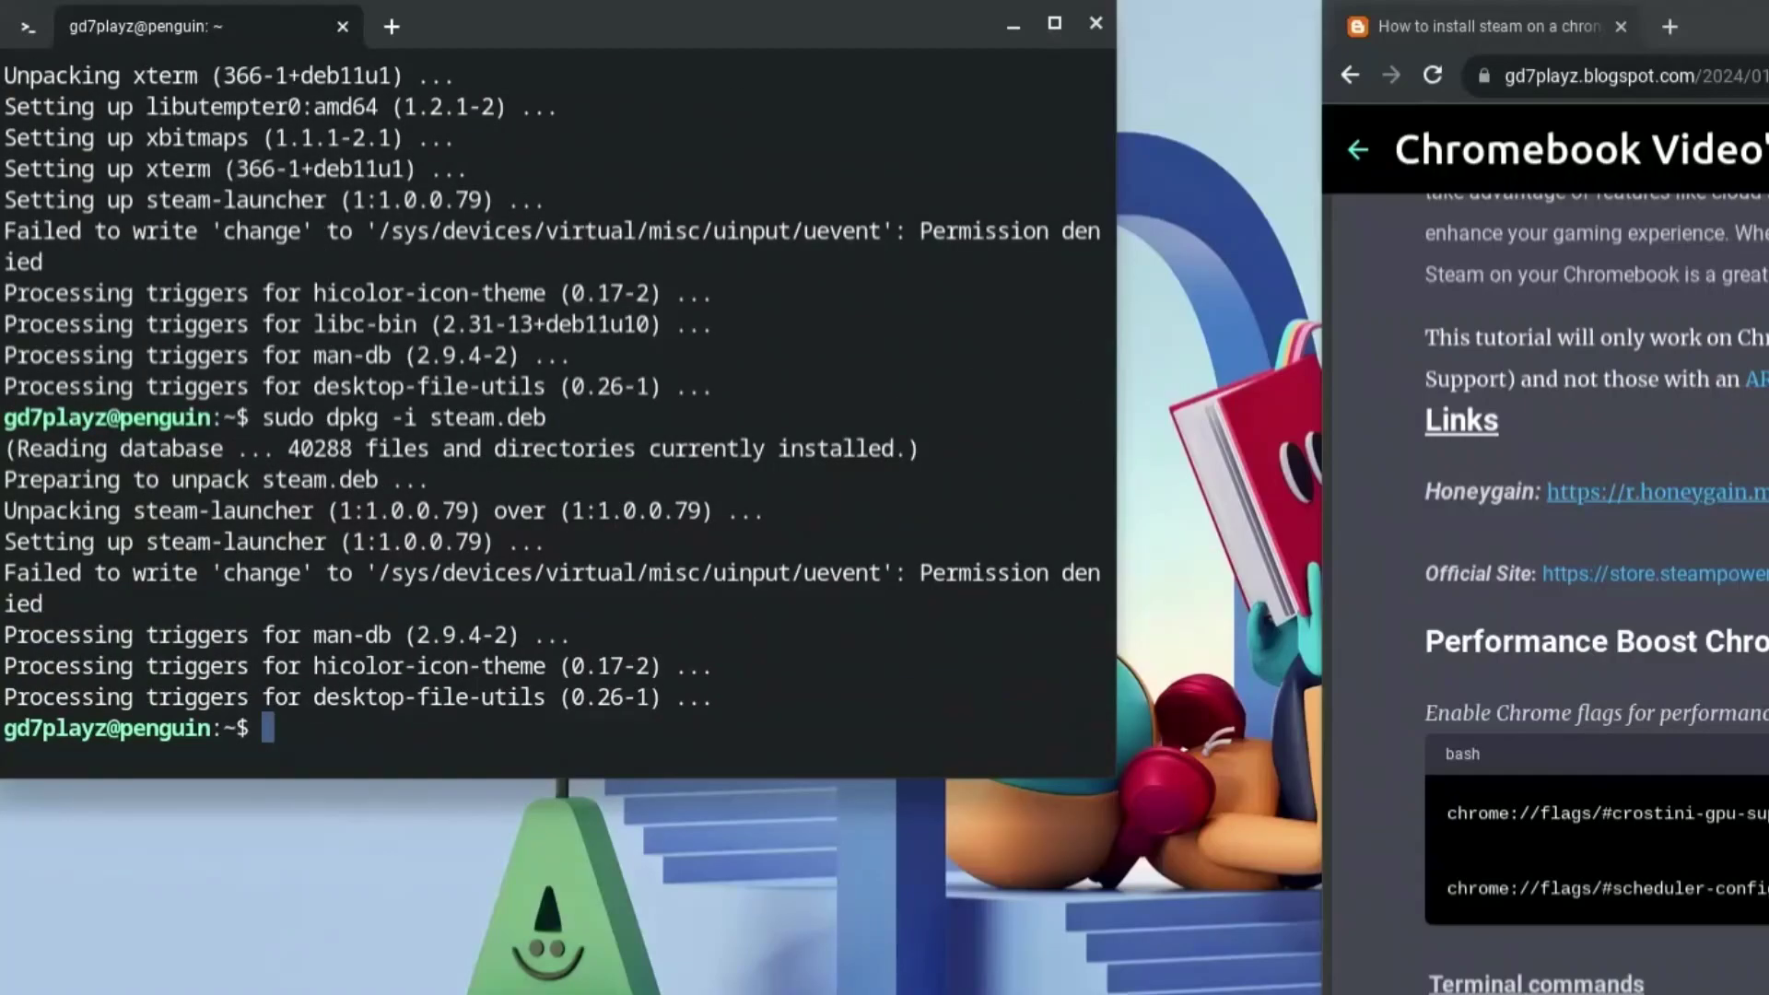
type("steam fix")
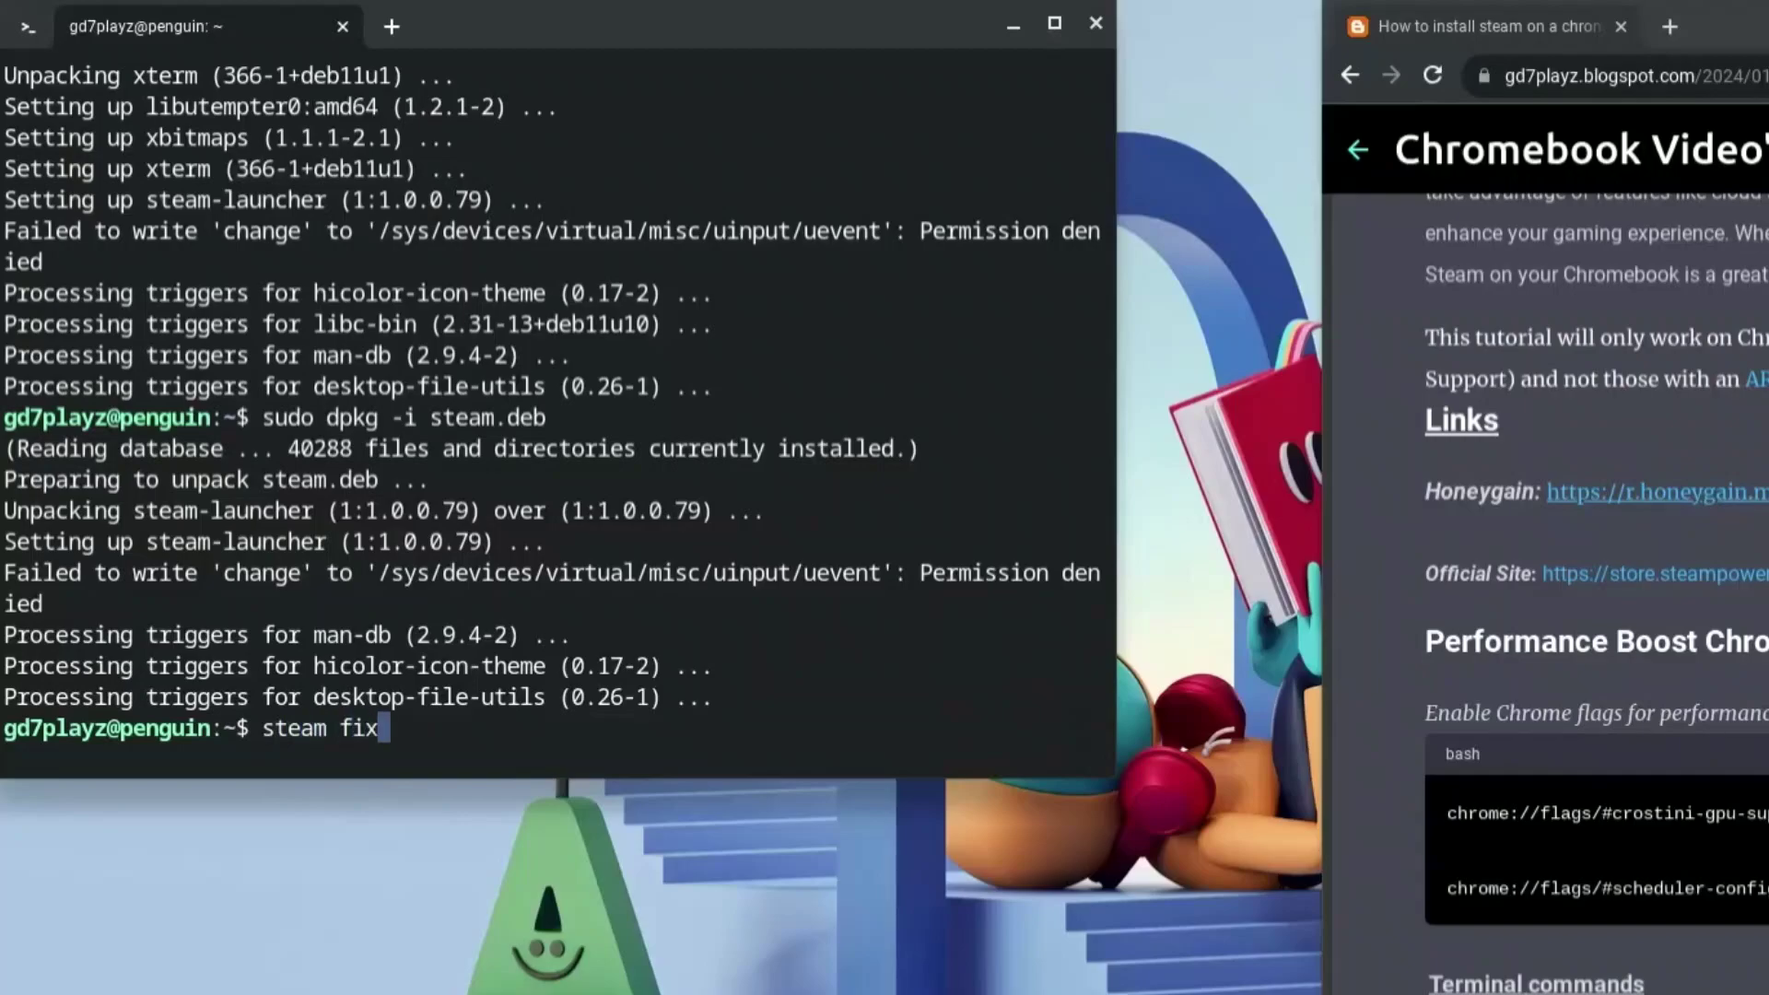
type("edvblank_mode")
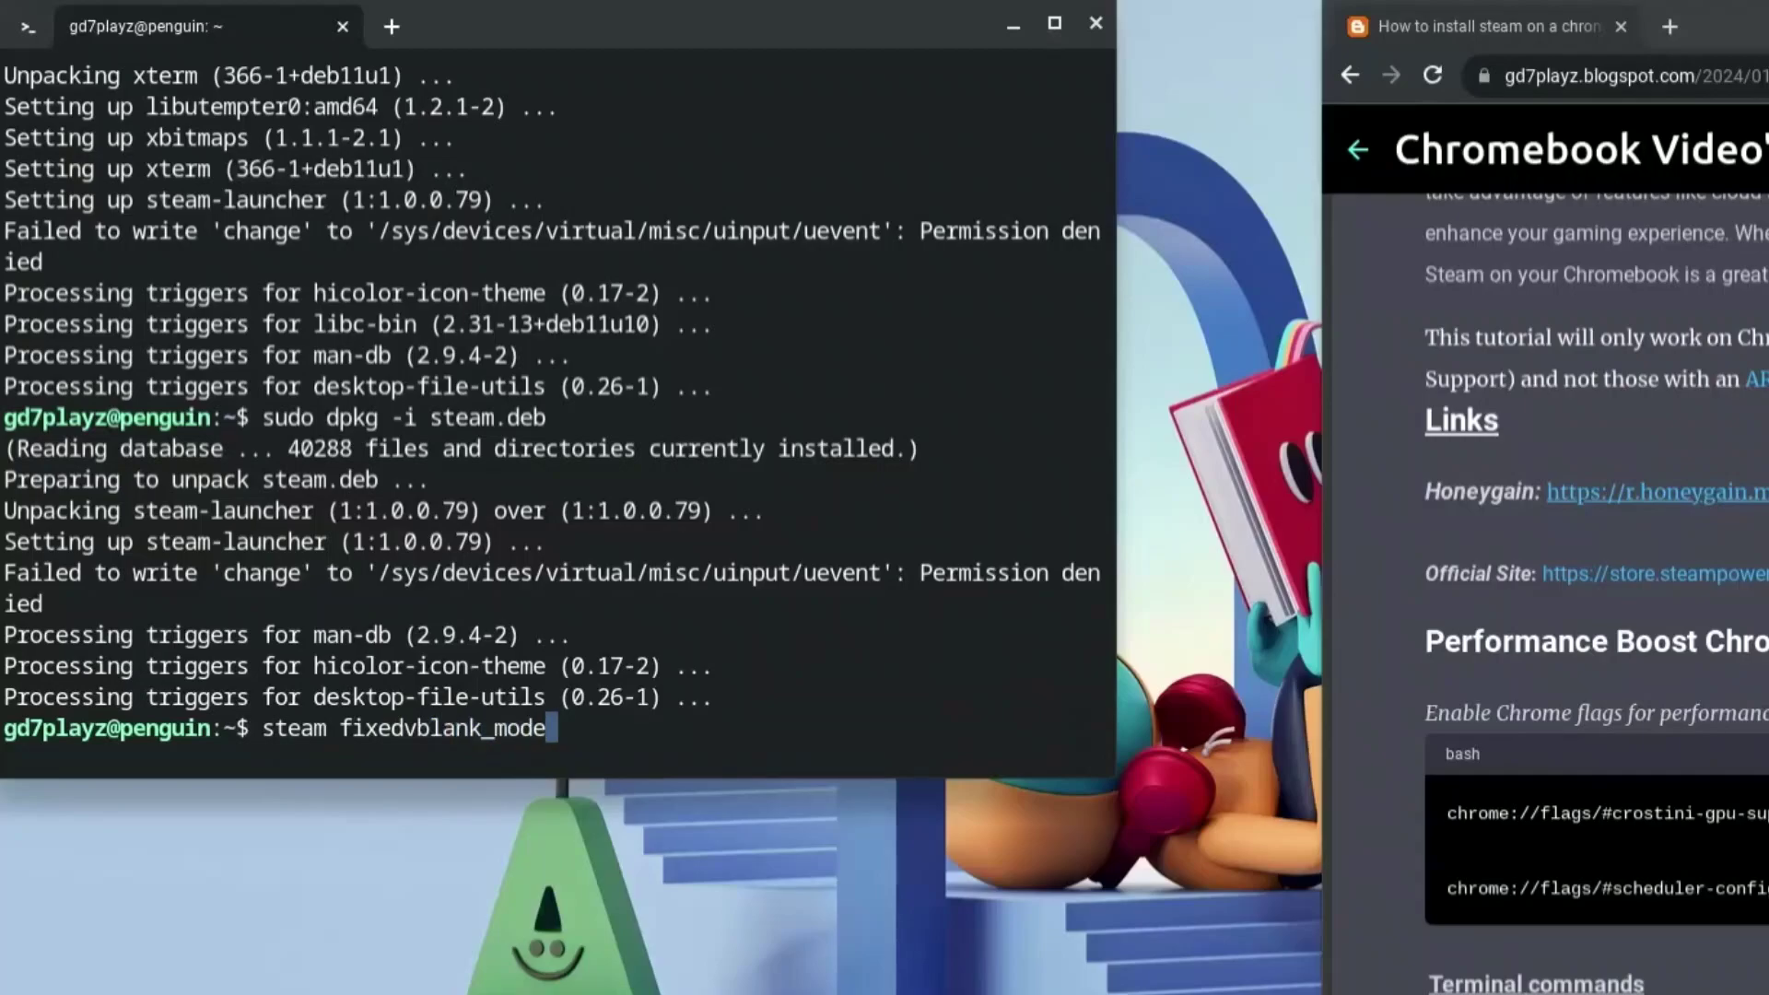
type("=0")
- Launch Steam with fixedvblank_mode=0 and accept its setup prompts, installing the 113 extra packages
key("Return")
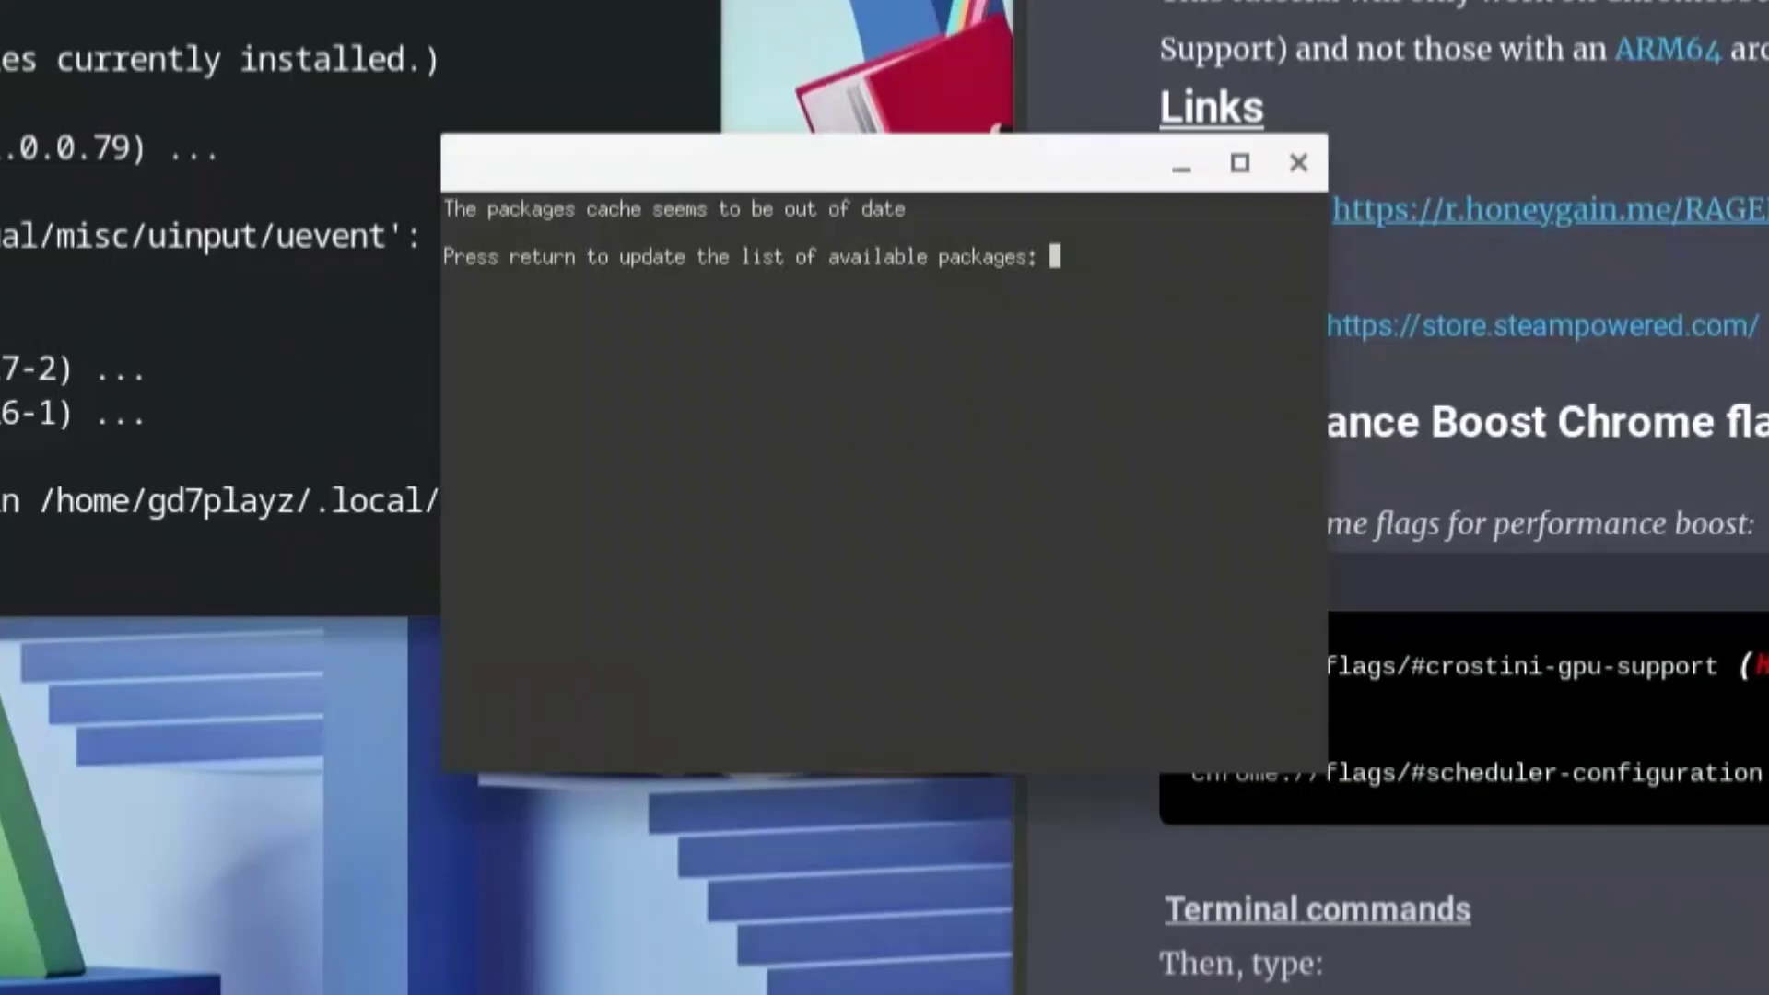
key("Return")
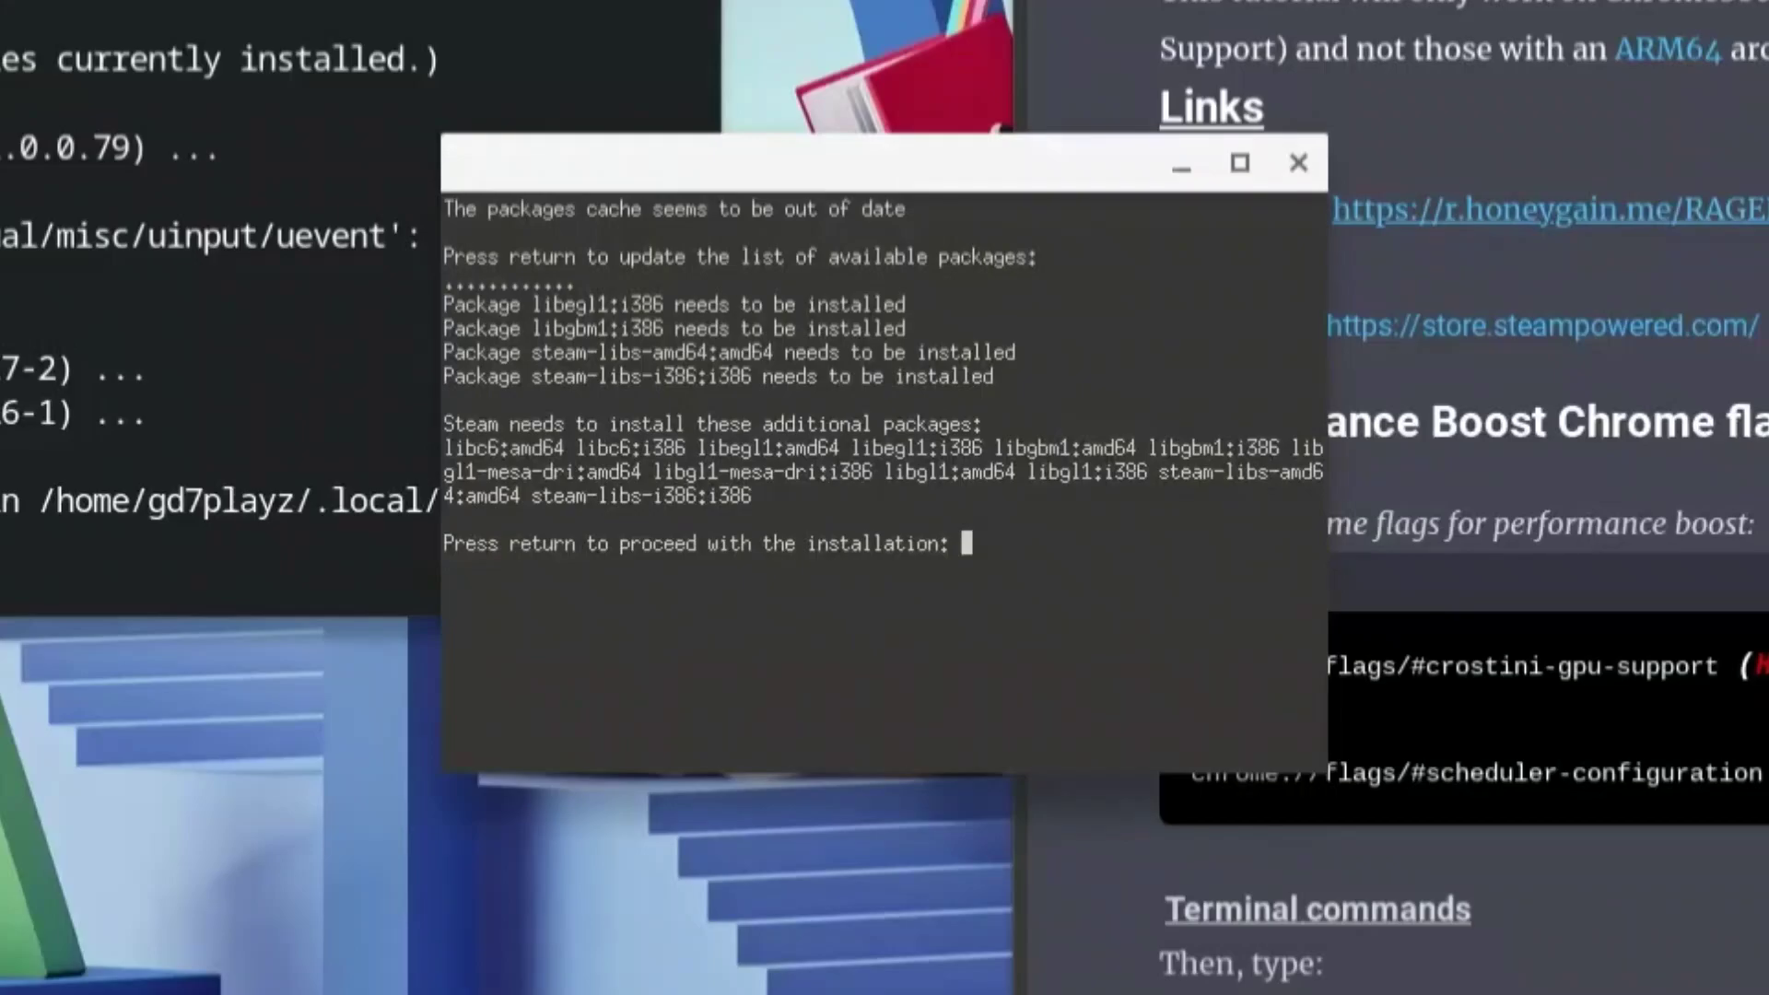
key("Return")
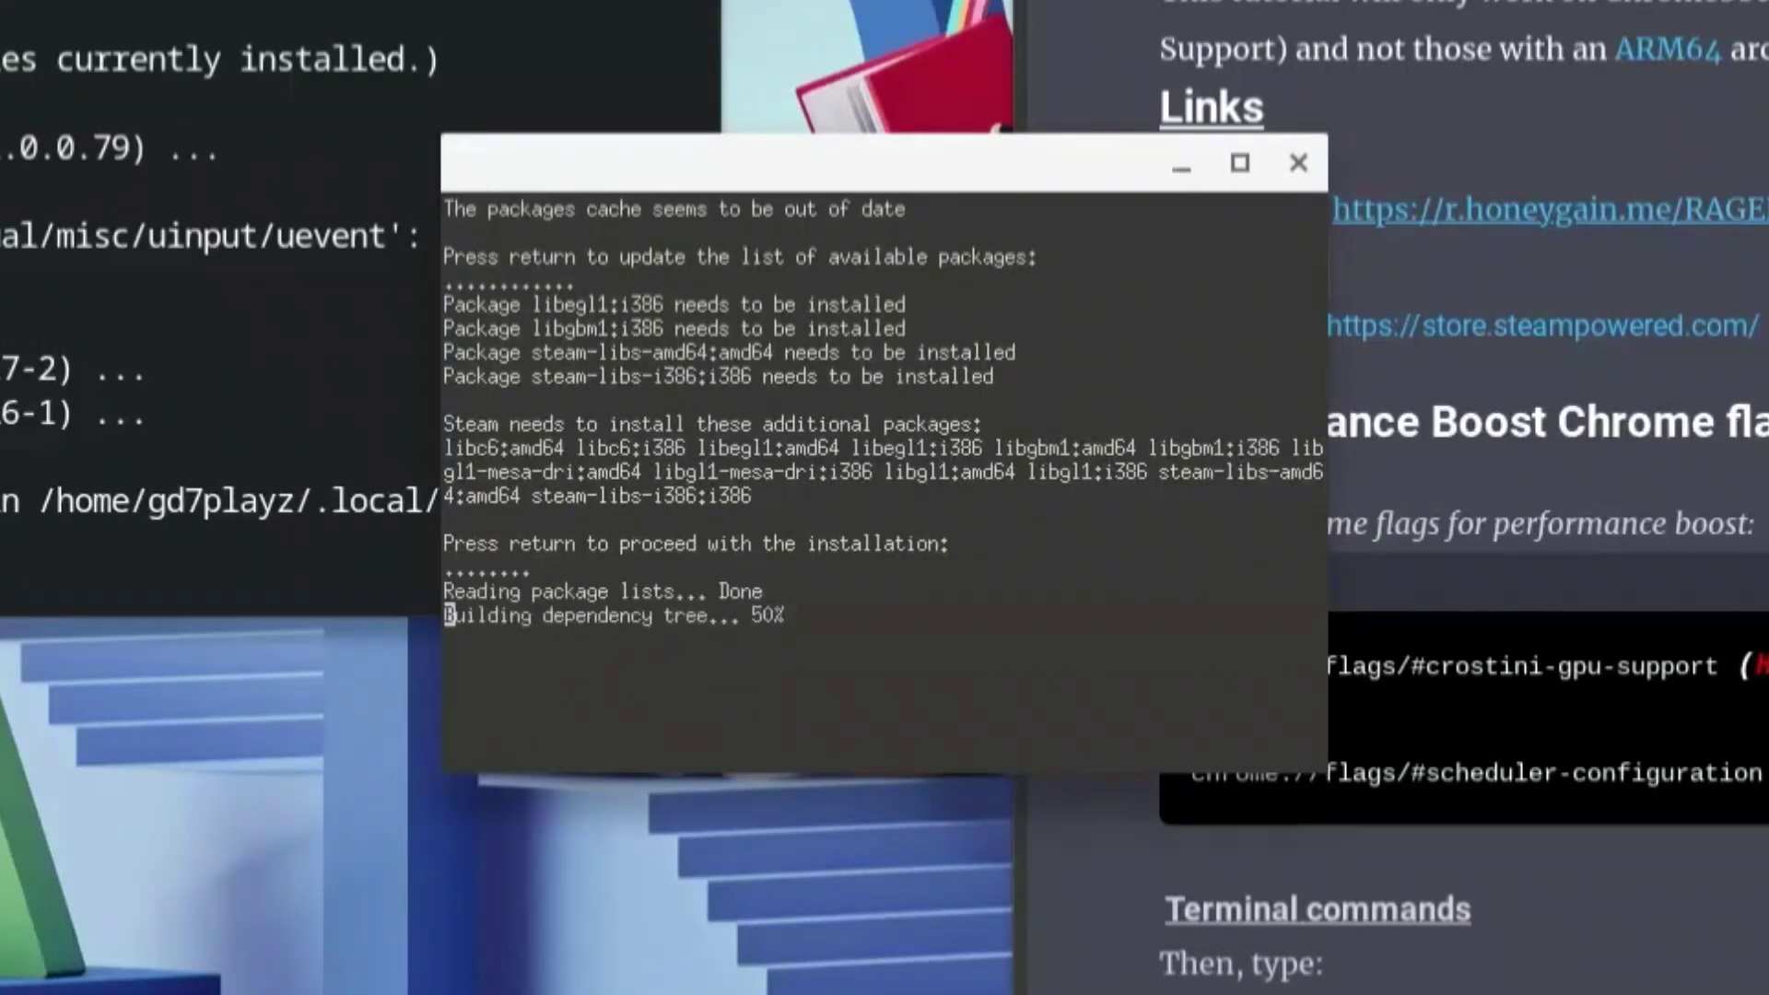
type("y")
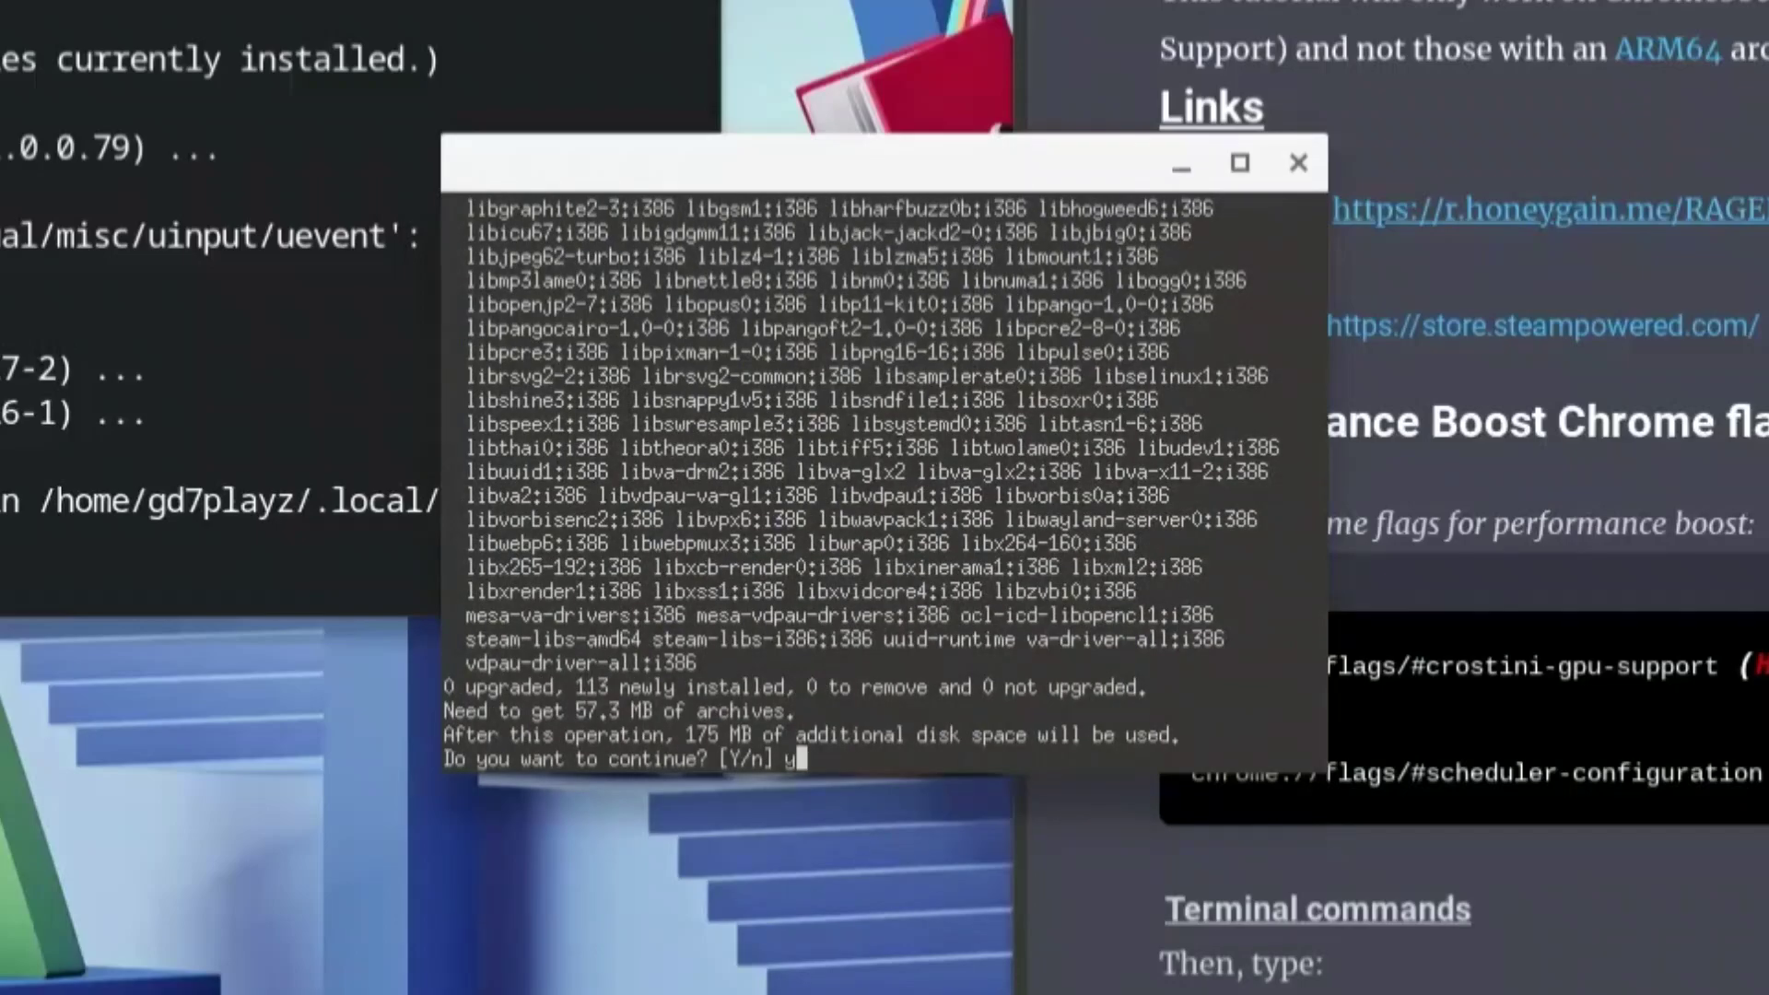
key("Return")
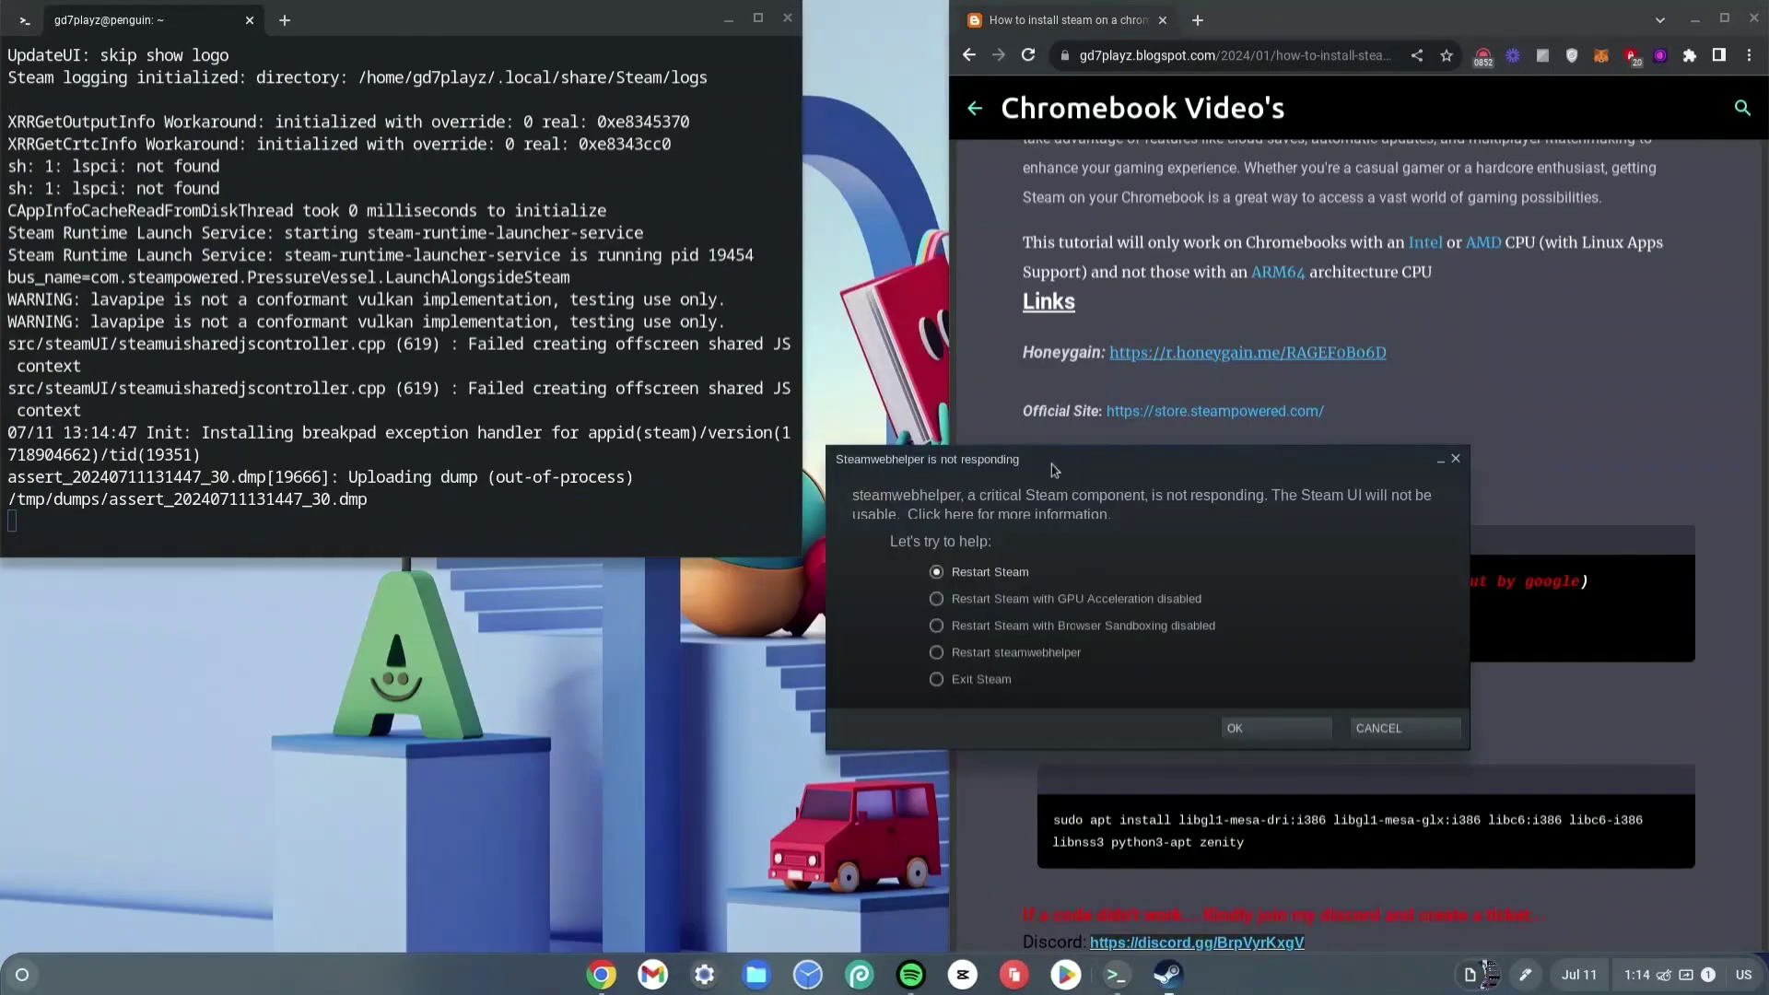
- Move the steamwebhelper warning aside and choose to restart Steam, then dismiss the app launcher
left_click_drag(1054, 471, 713, 251)
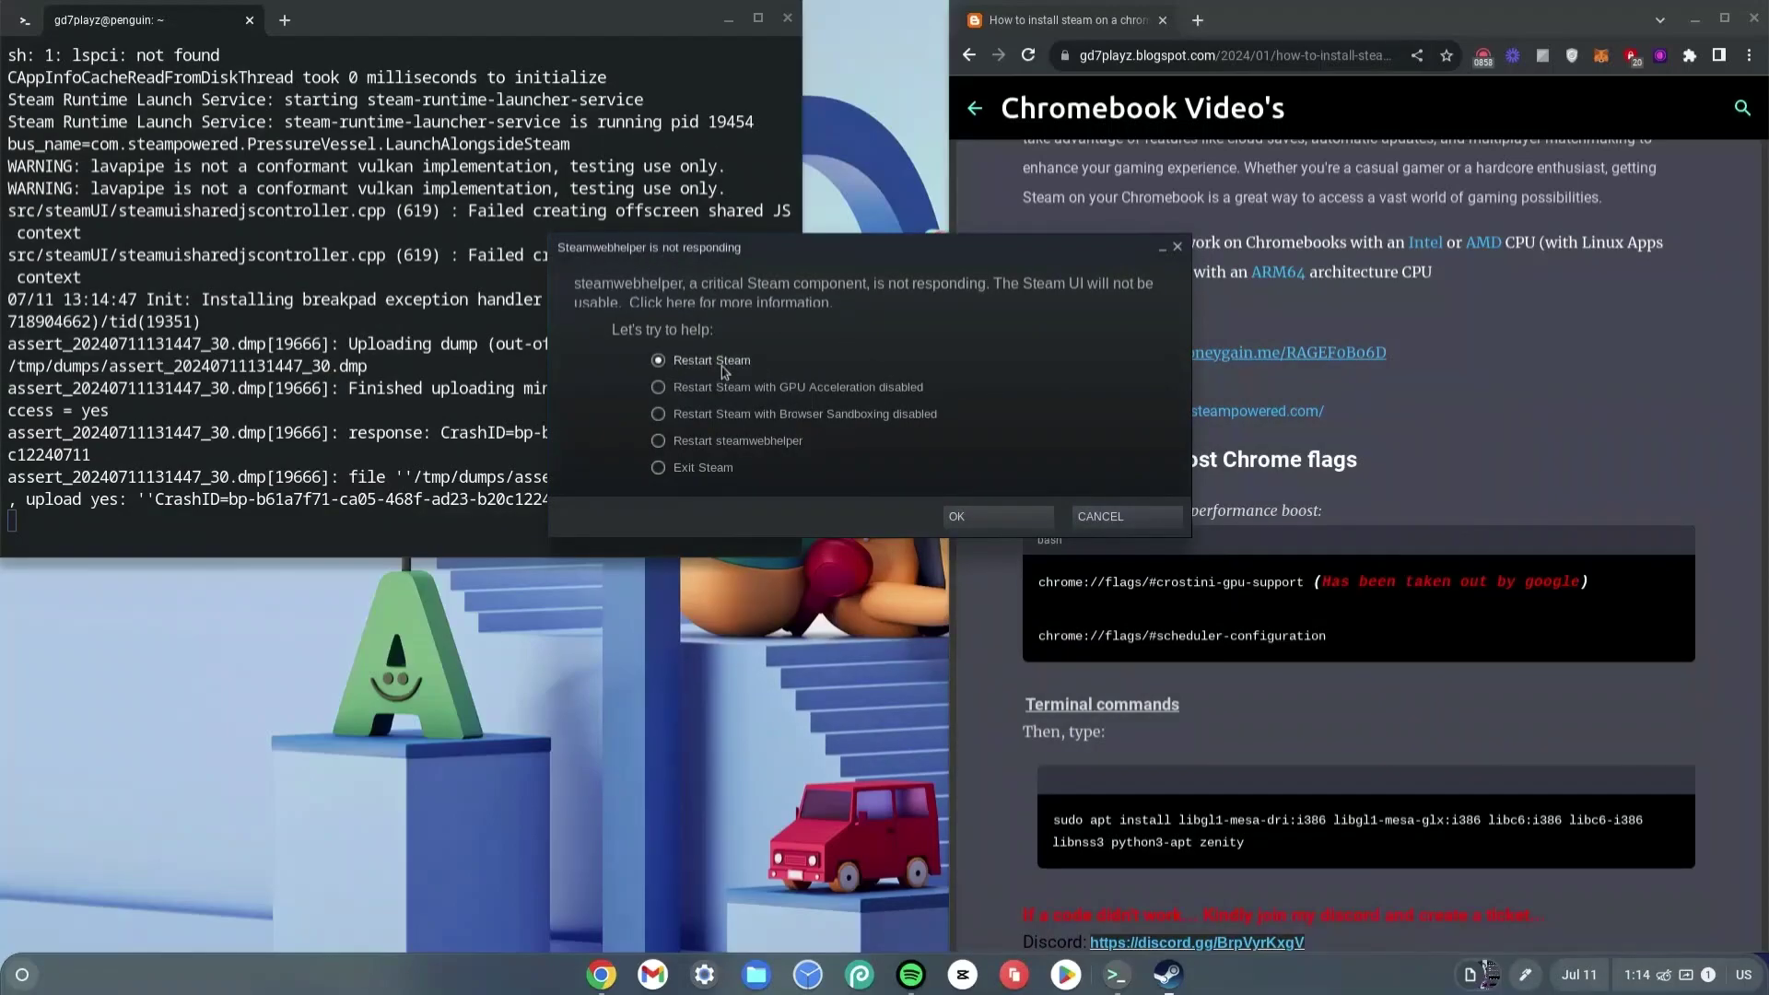
left_click(964, 516)
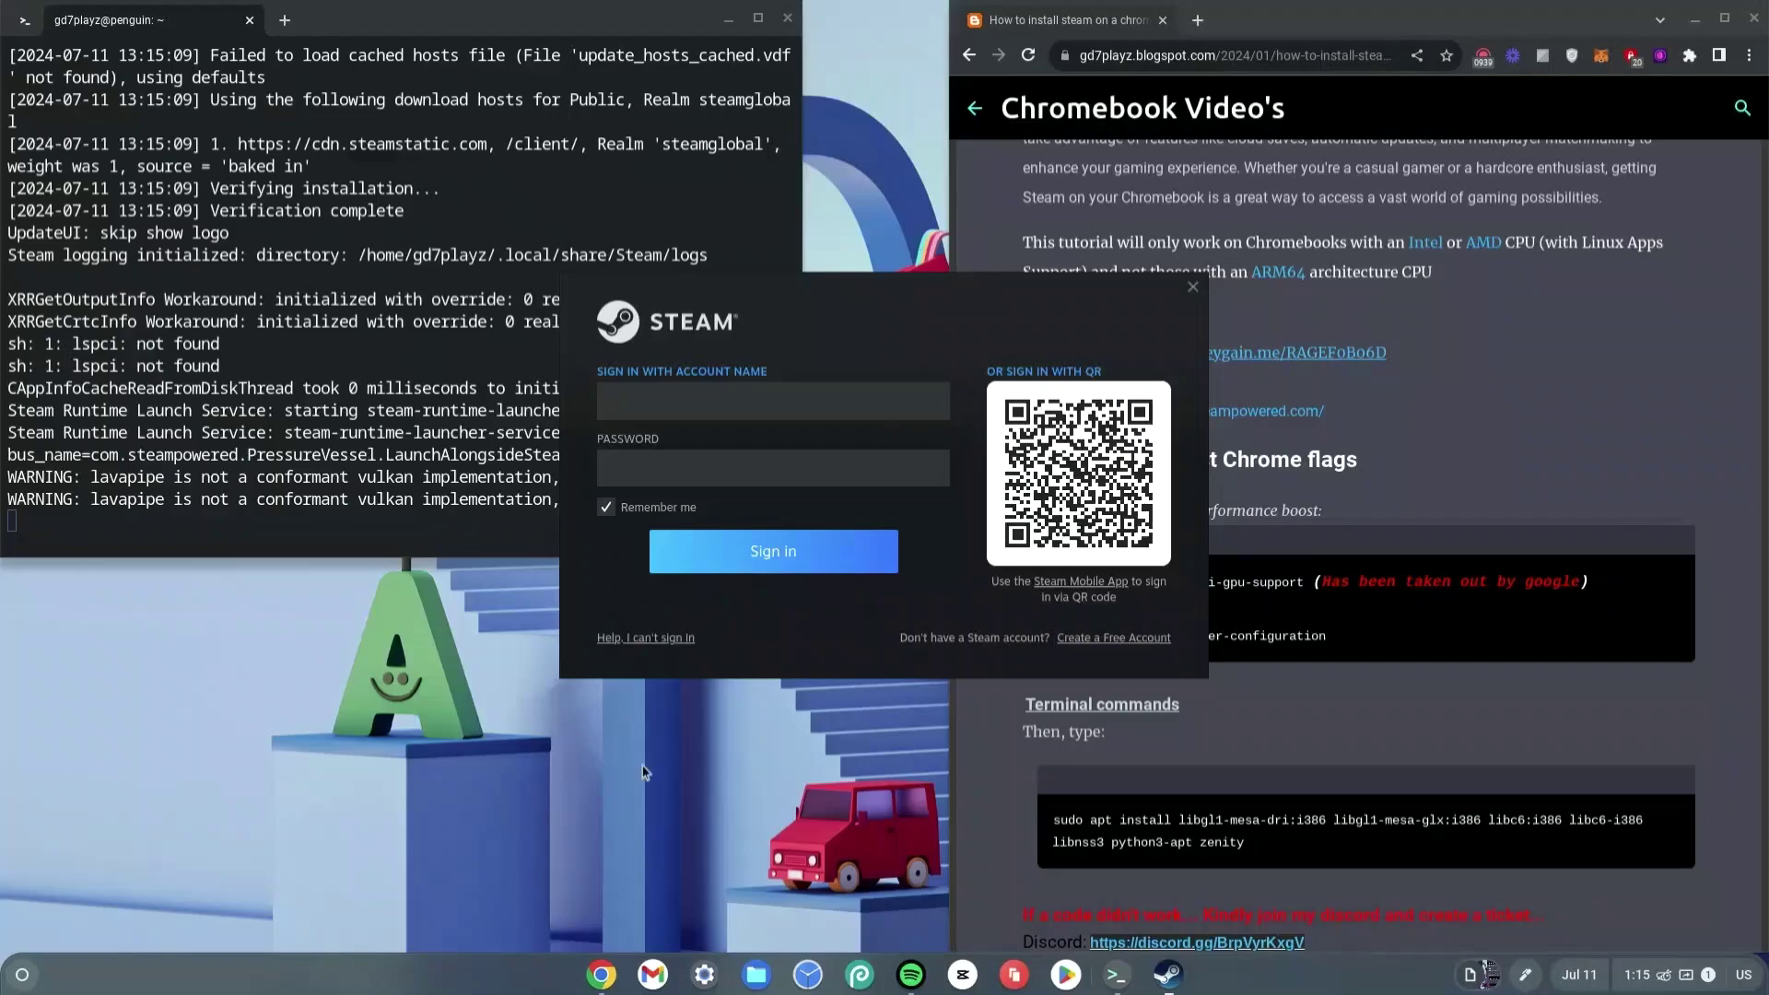
left_click(20, 982)
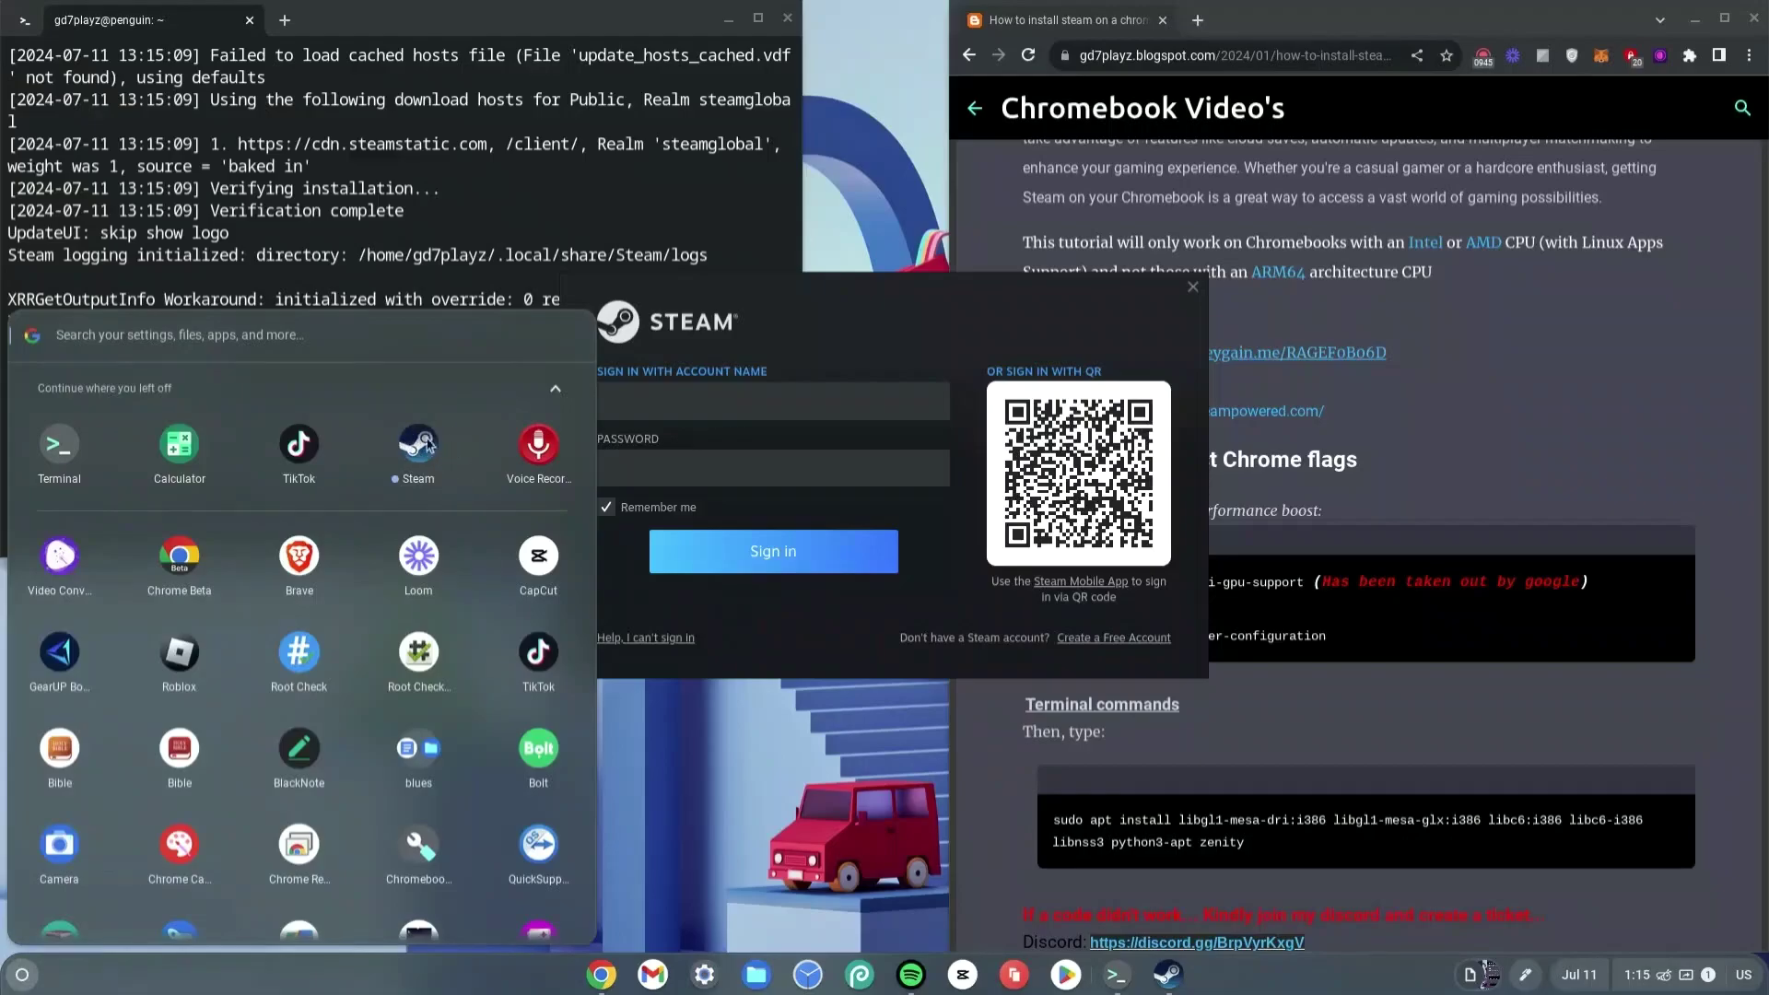
left_click(926, 549)
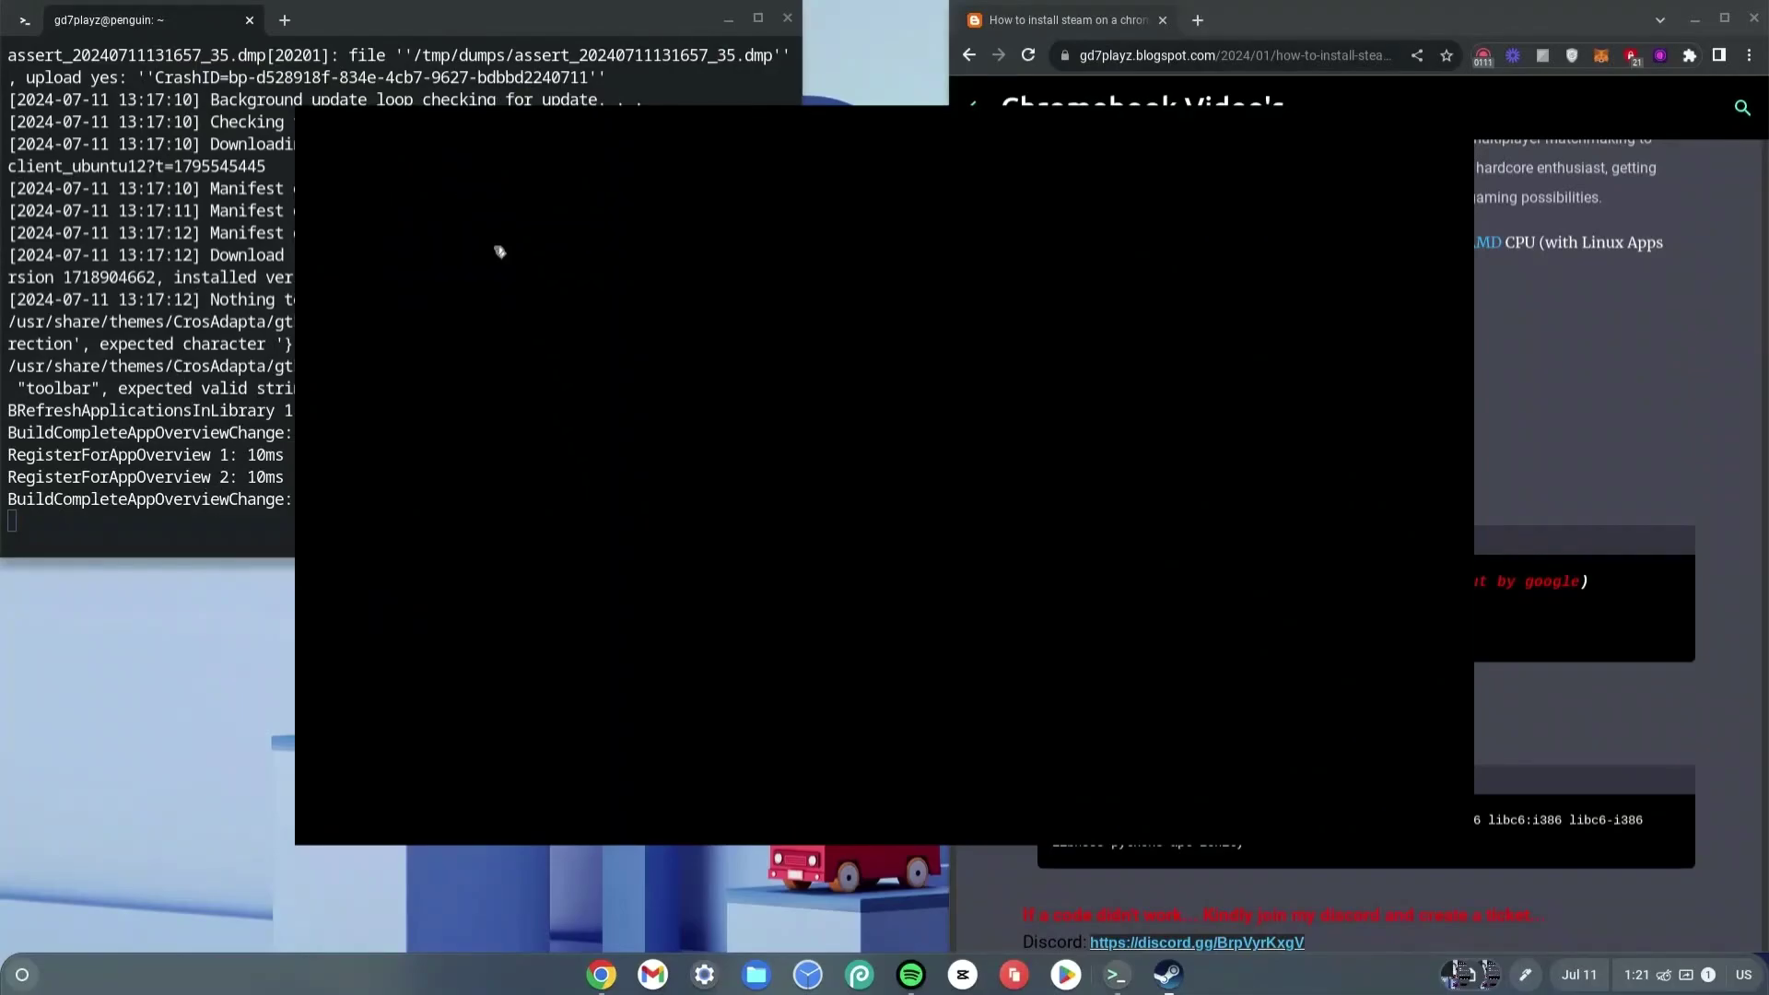
- Turn off 'Enable GPU accelerated rendering in web views' in Steam's Interface settings and restart Steam
mouse_move(666, 163)
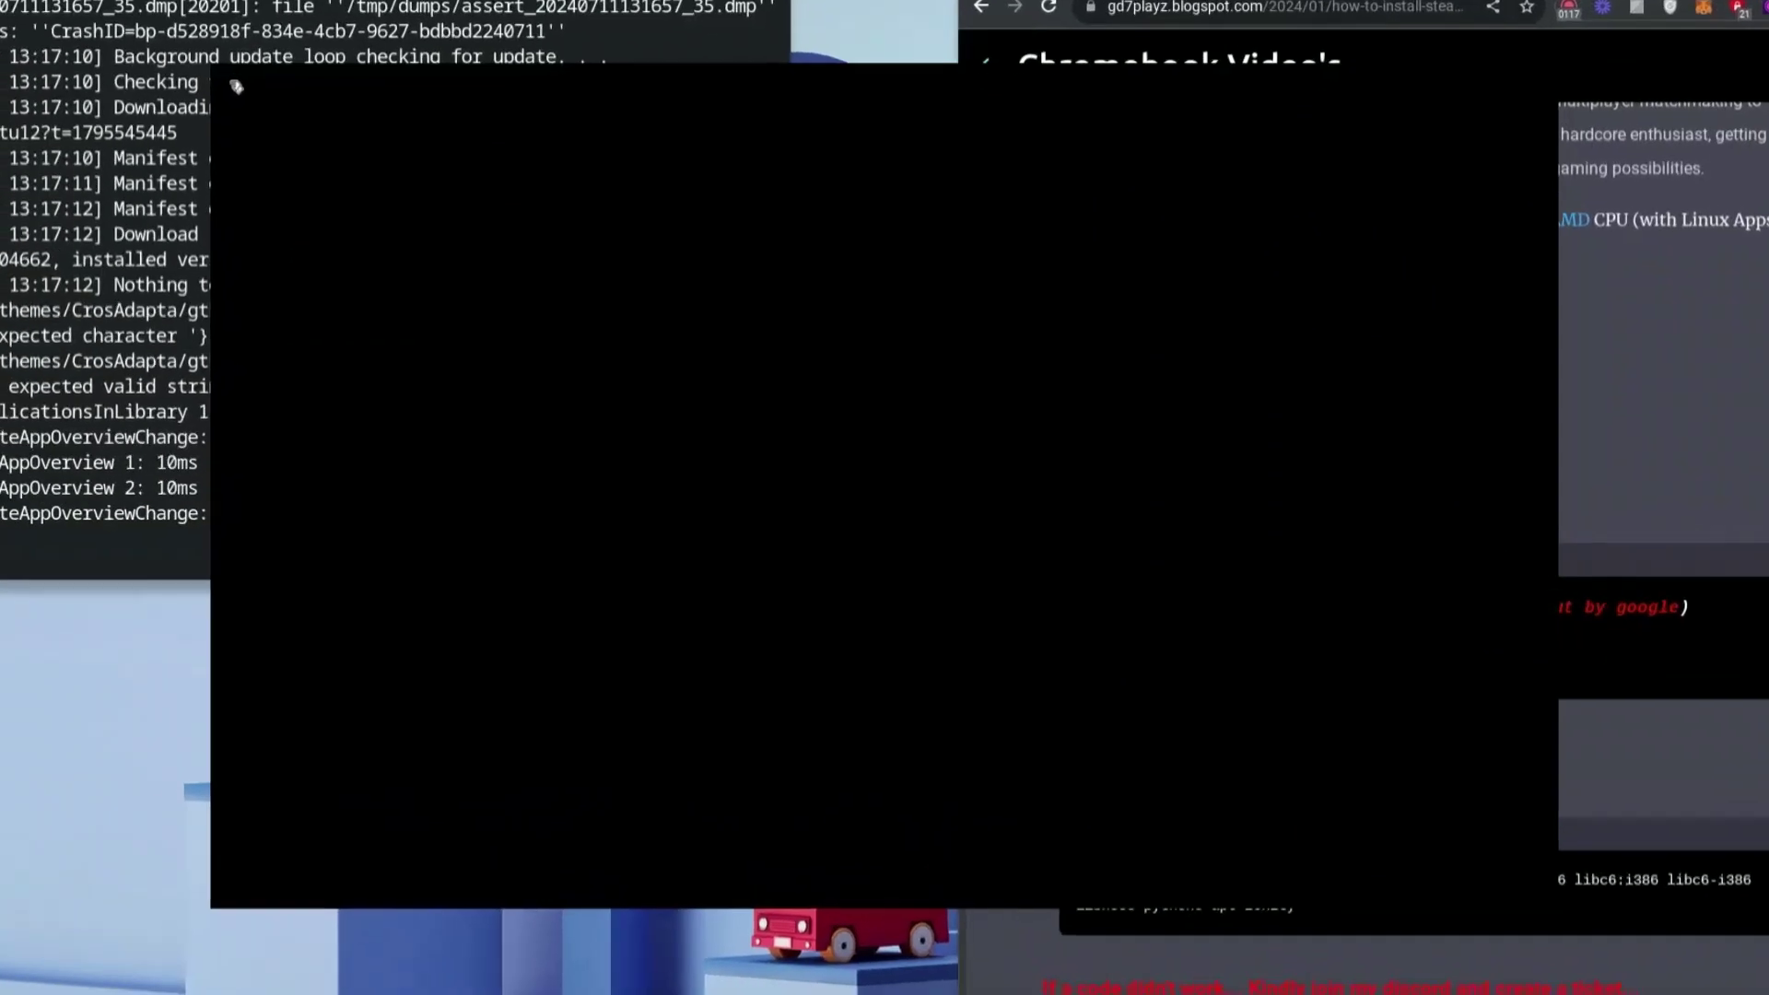
left_click(138, 36)
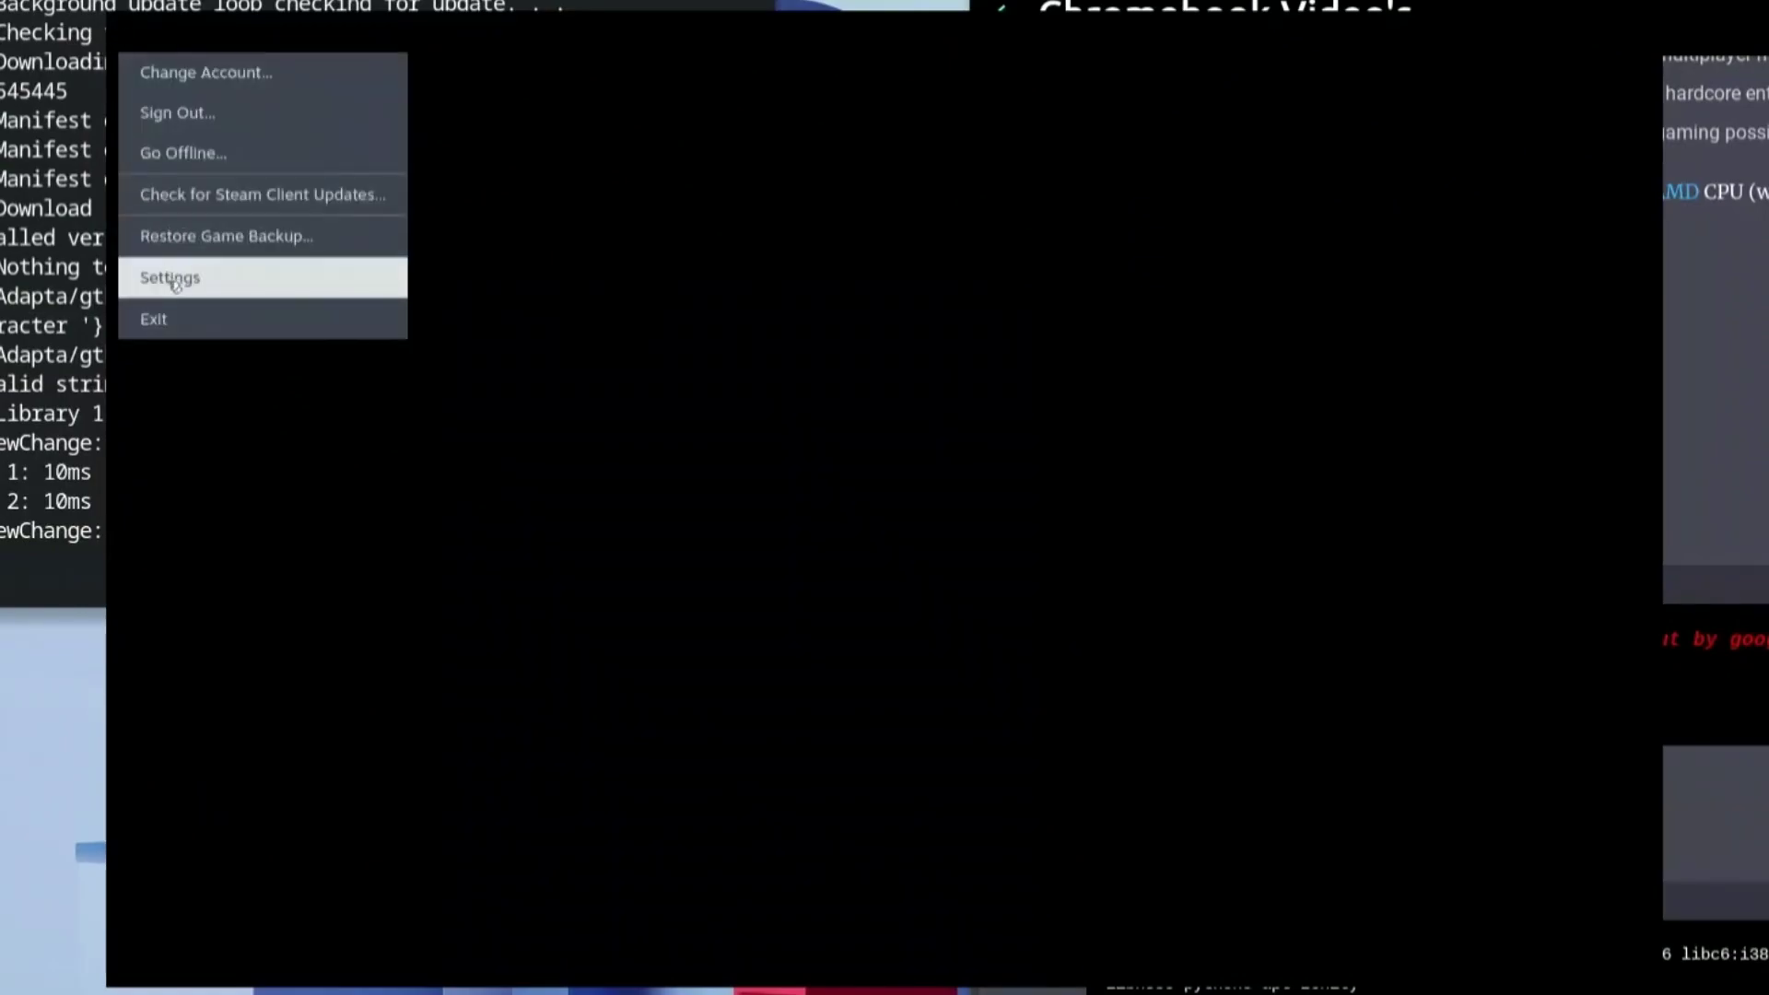
left_click(175, 281)
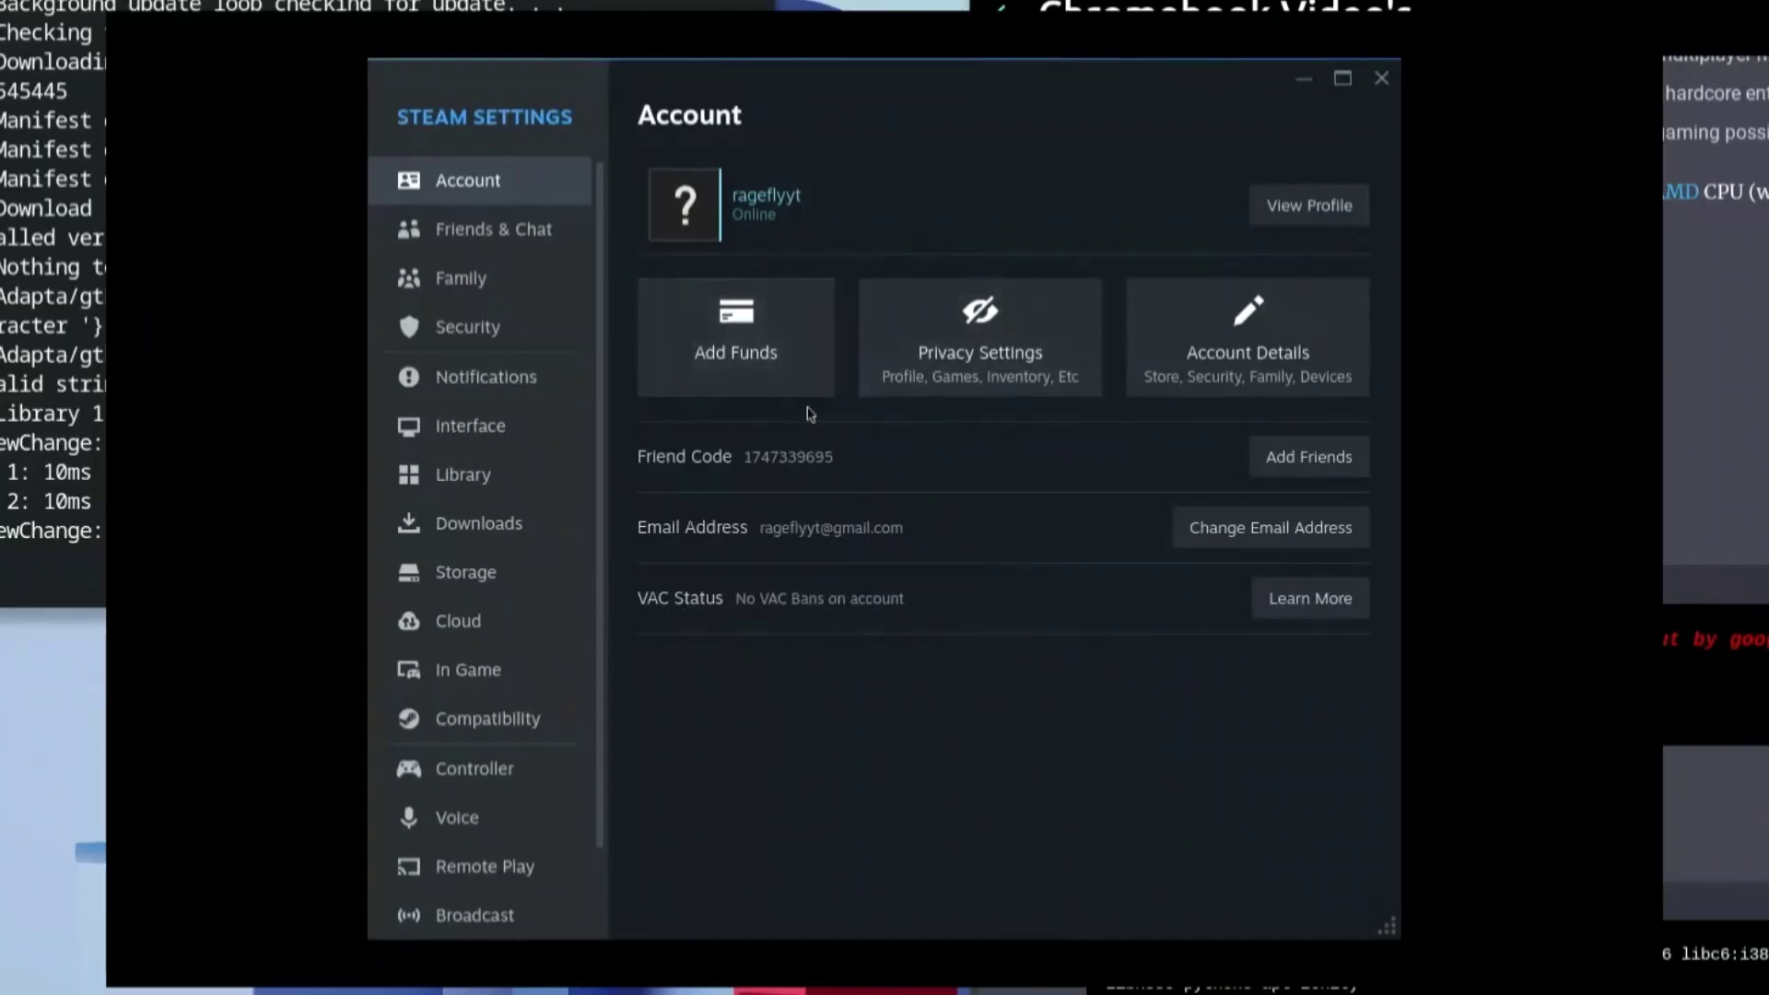
left_click(472, 428)
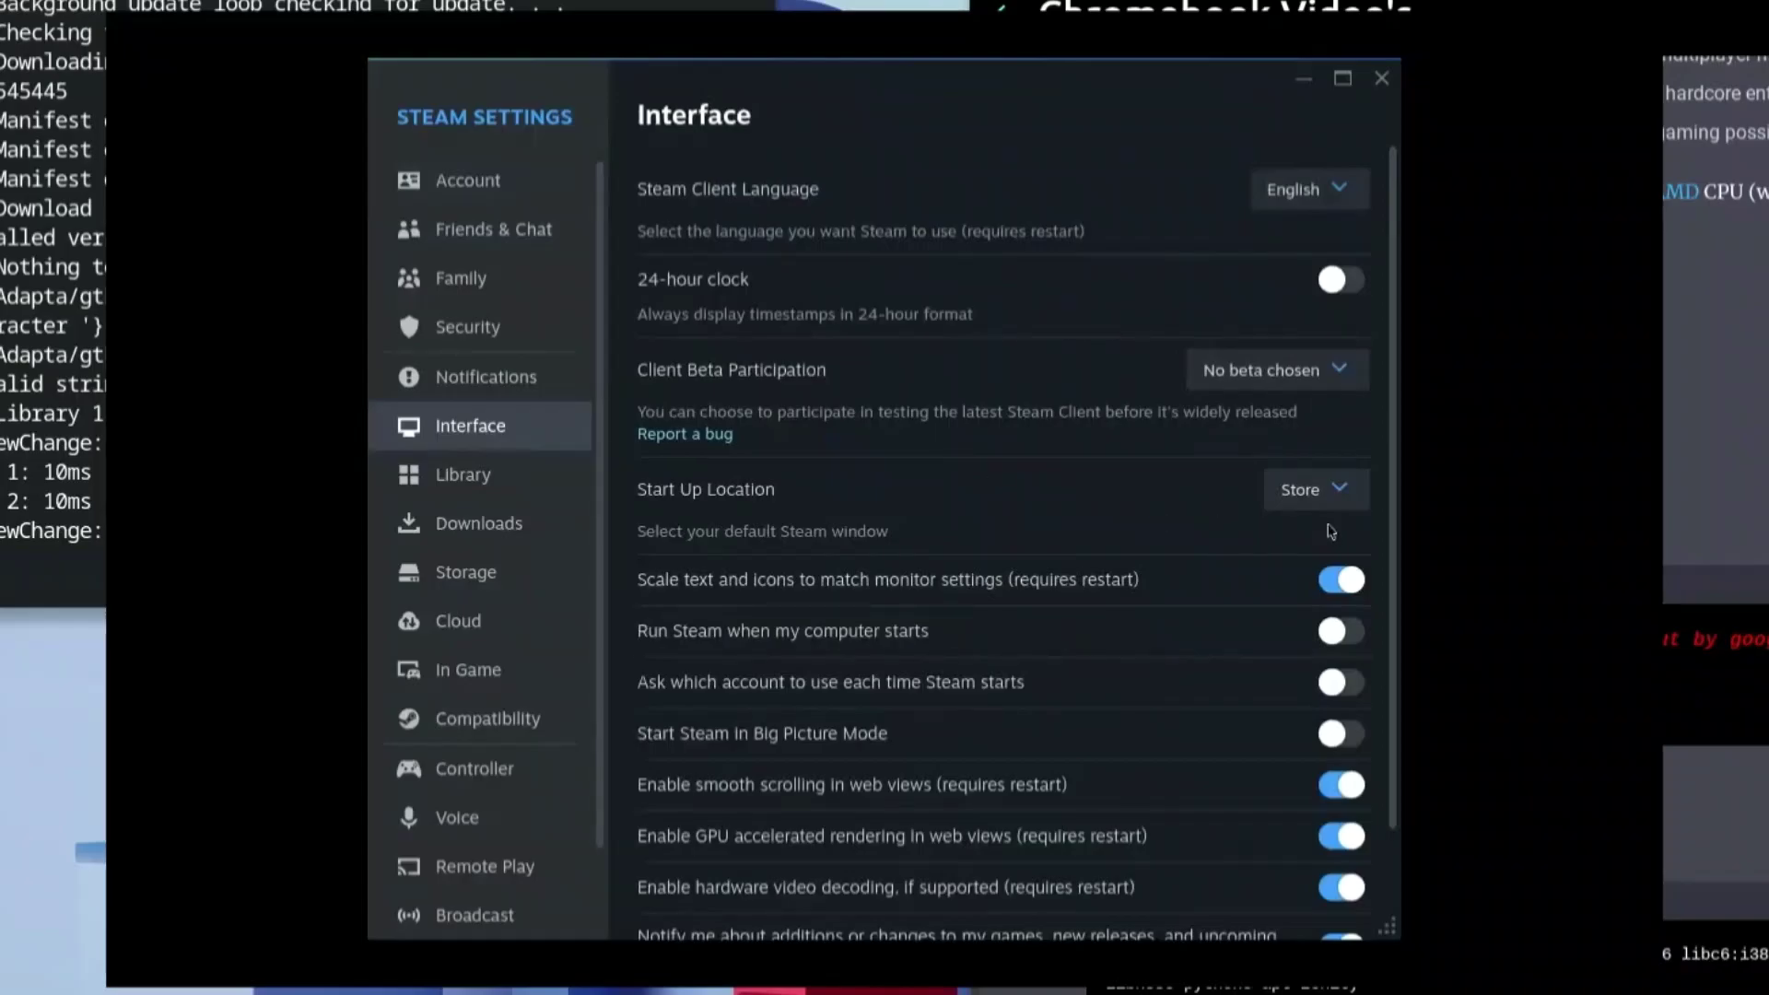
scroll(1395, 498, "down", 2)
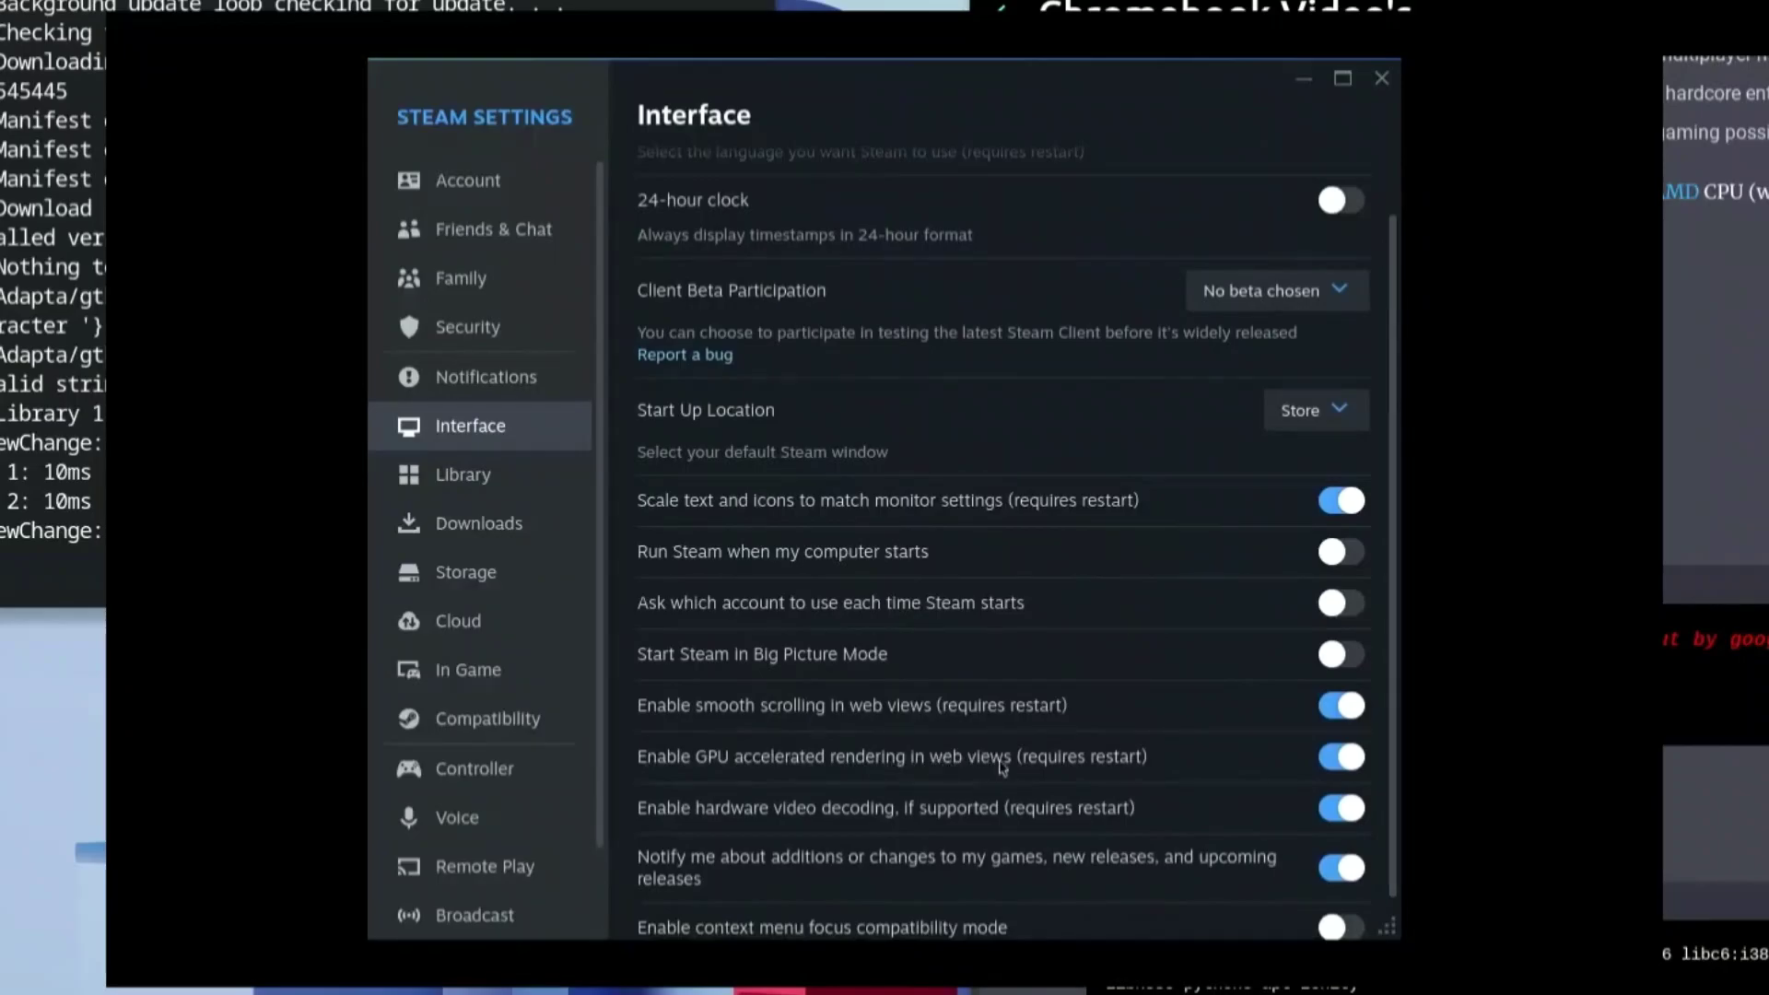
left_click(1347, 755)
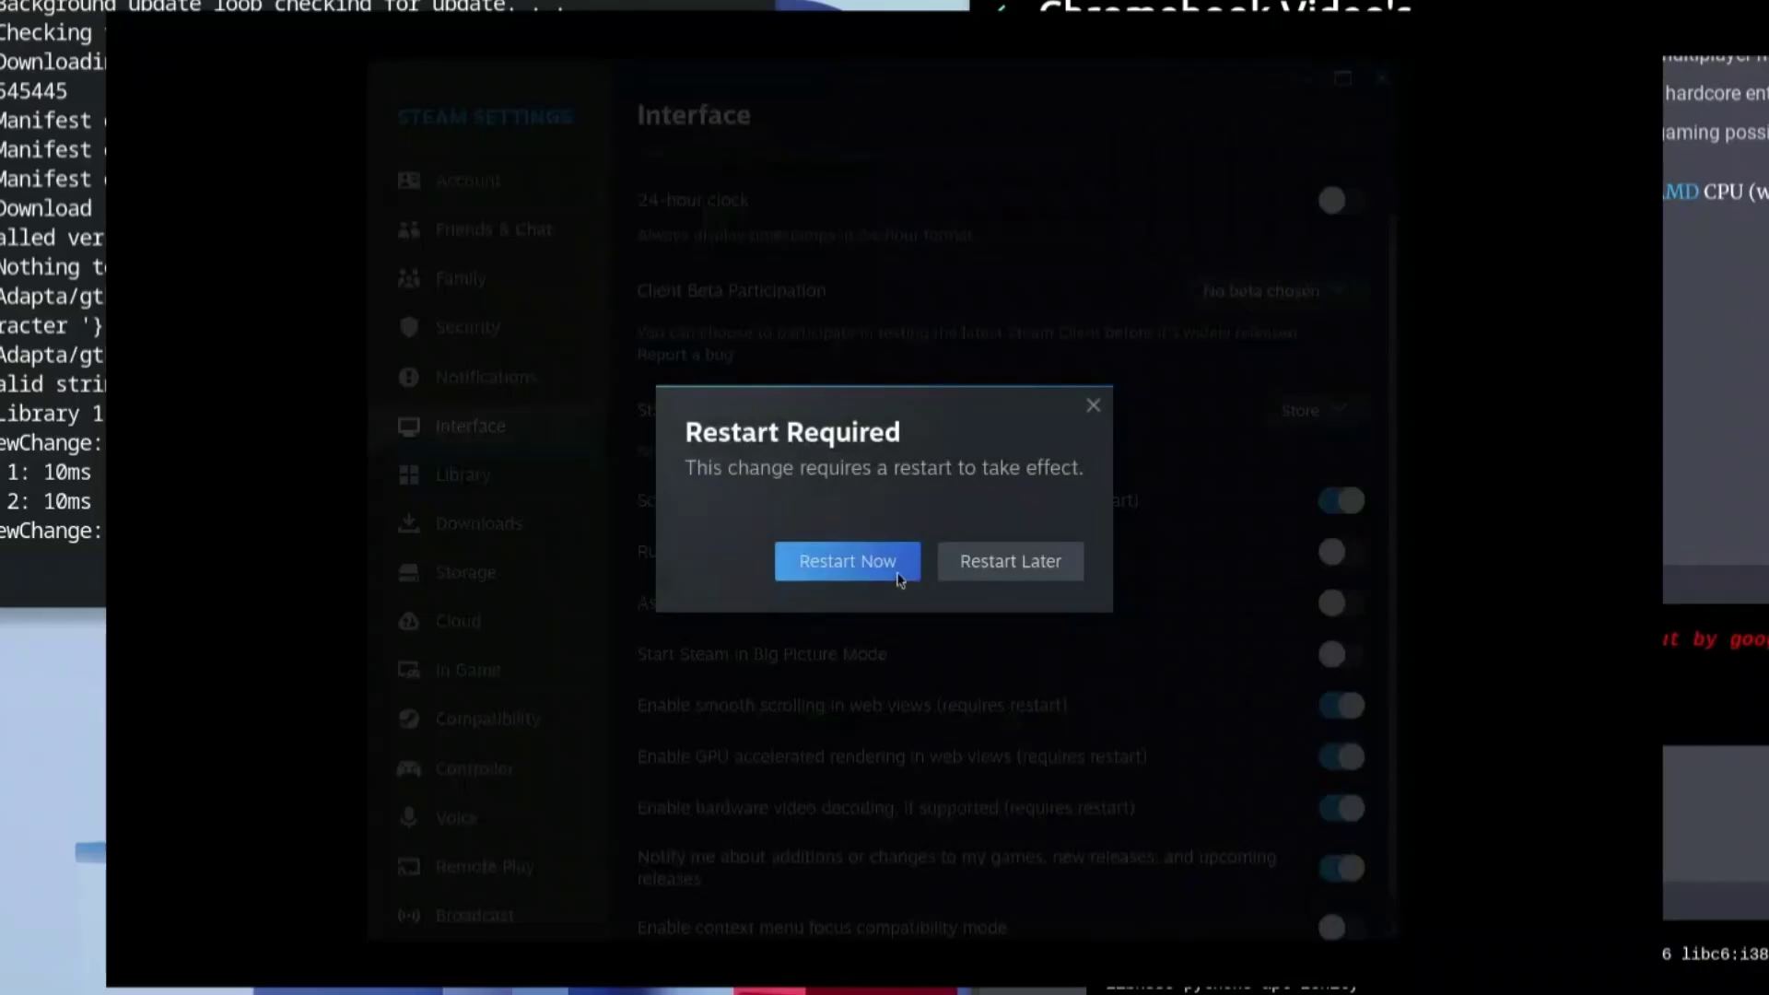
left_click(887, 564)
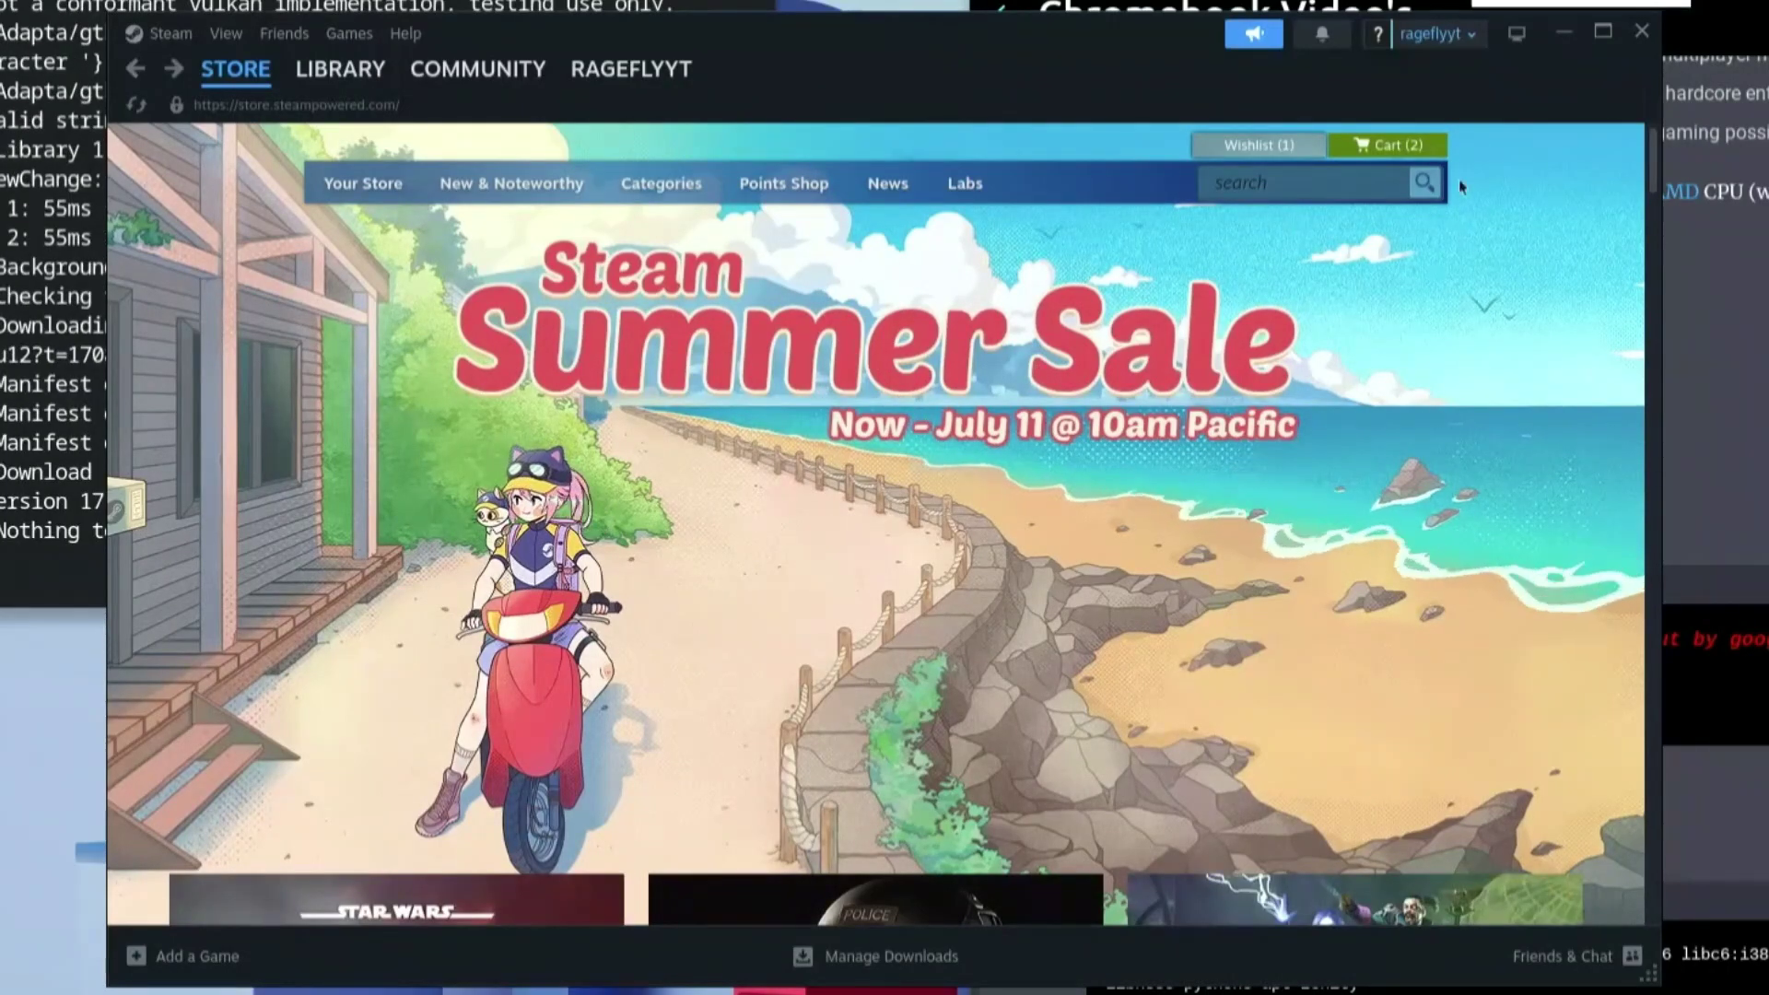
- Search the Steam store for 'underway' and open the Underway store page
left_click(1345, 185)
type("un")
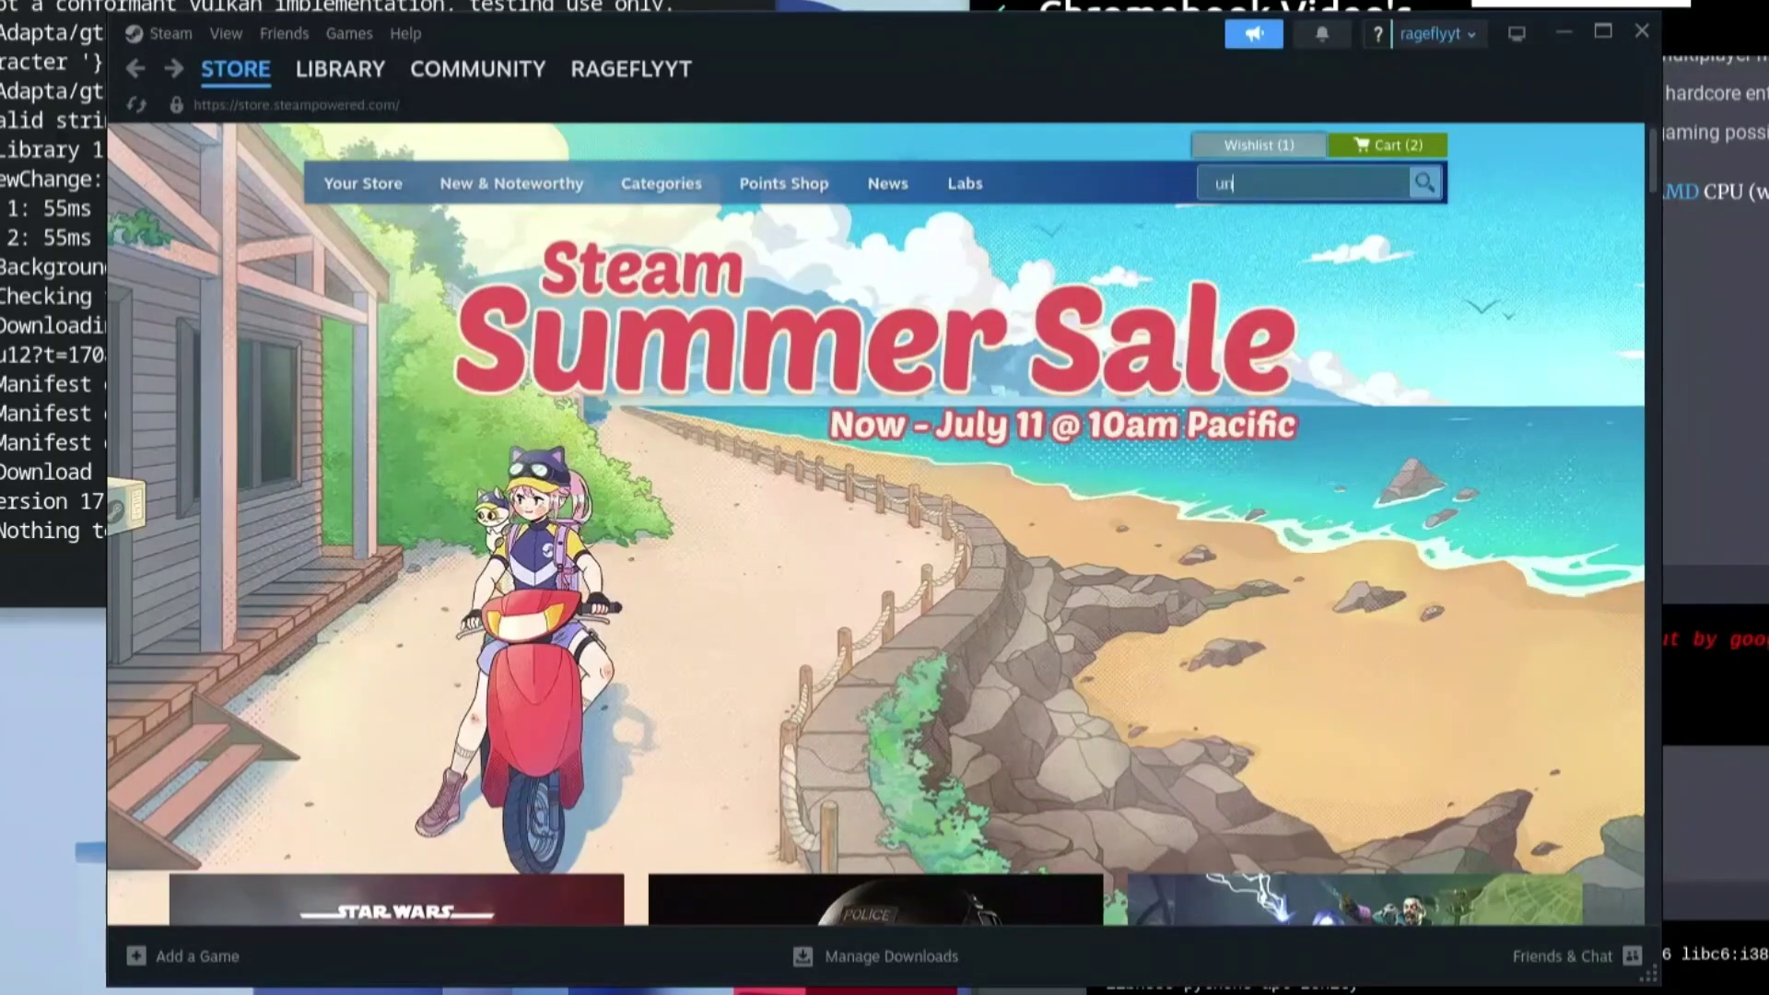
type("derway")
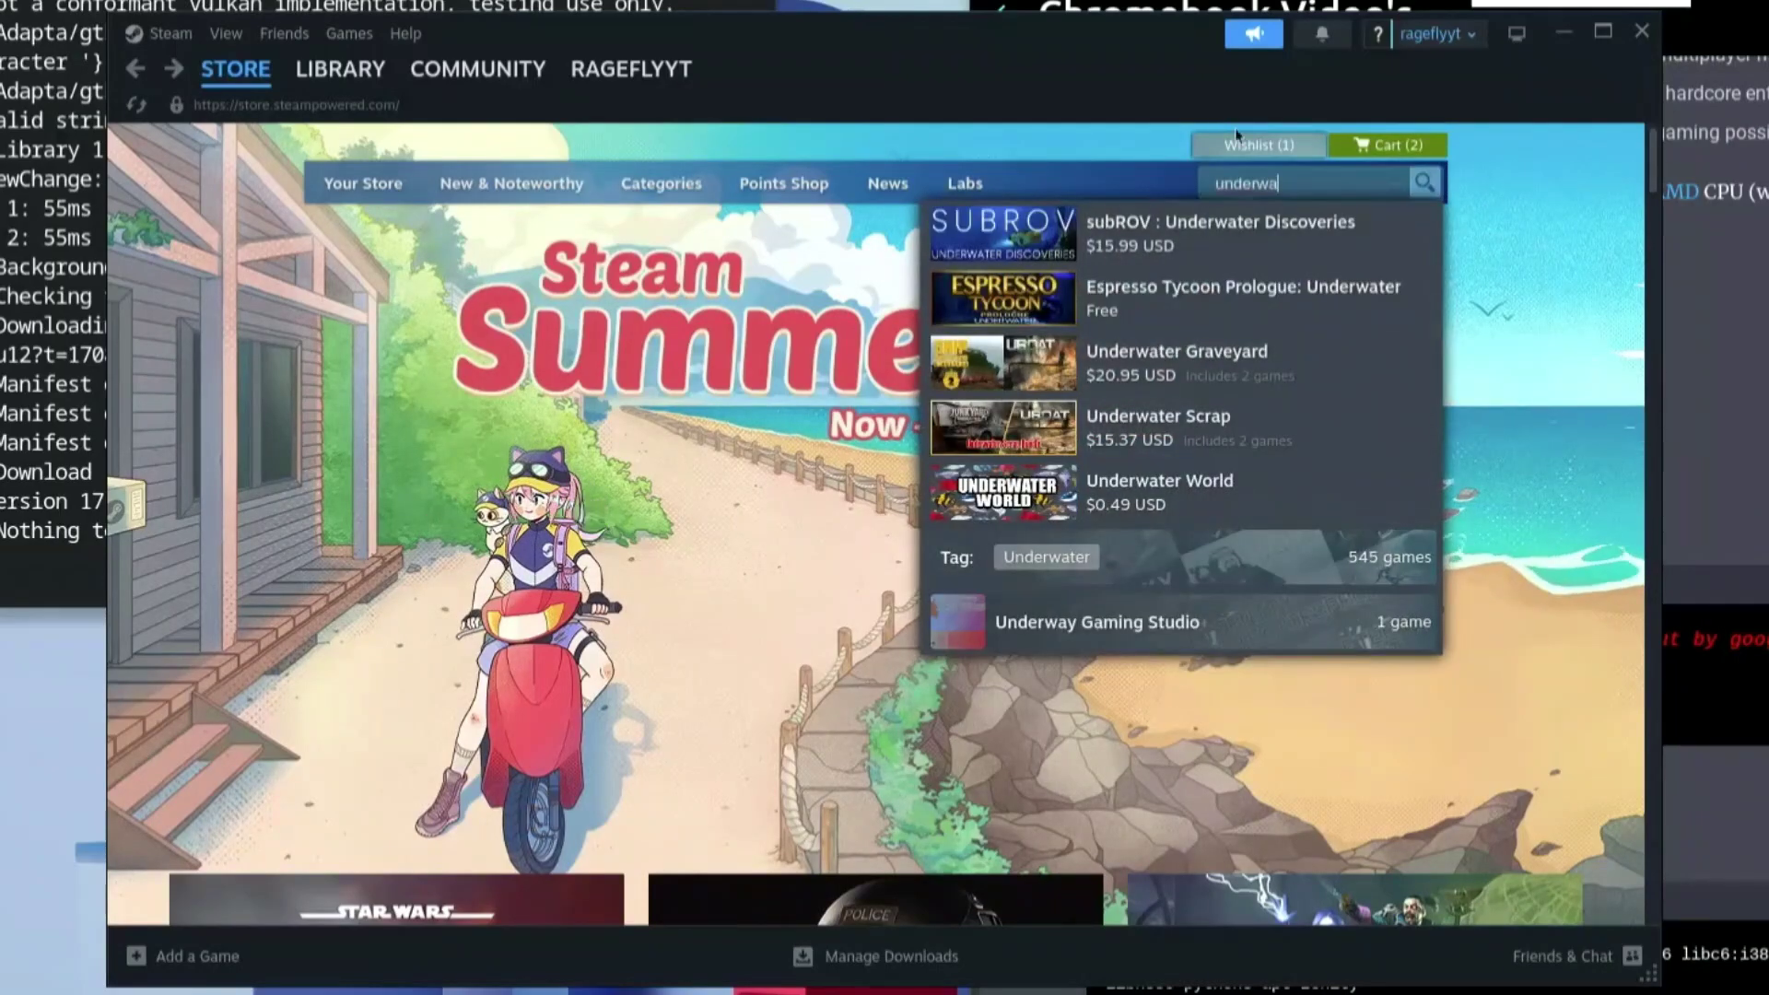
left_click(1191, 243)
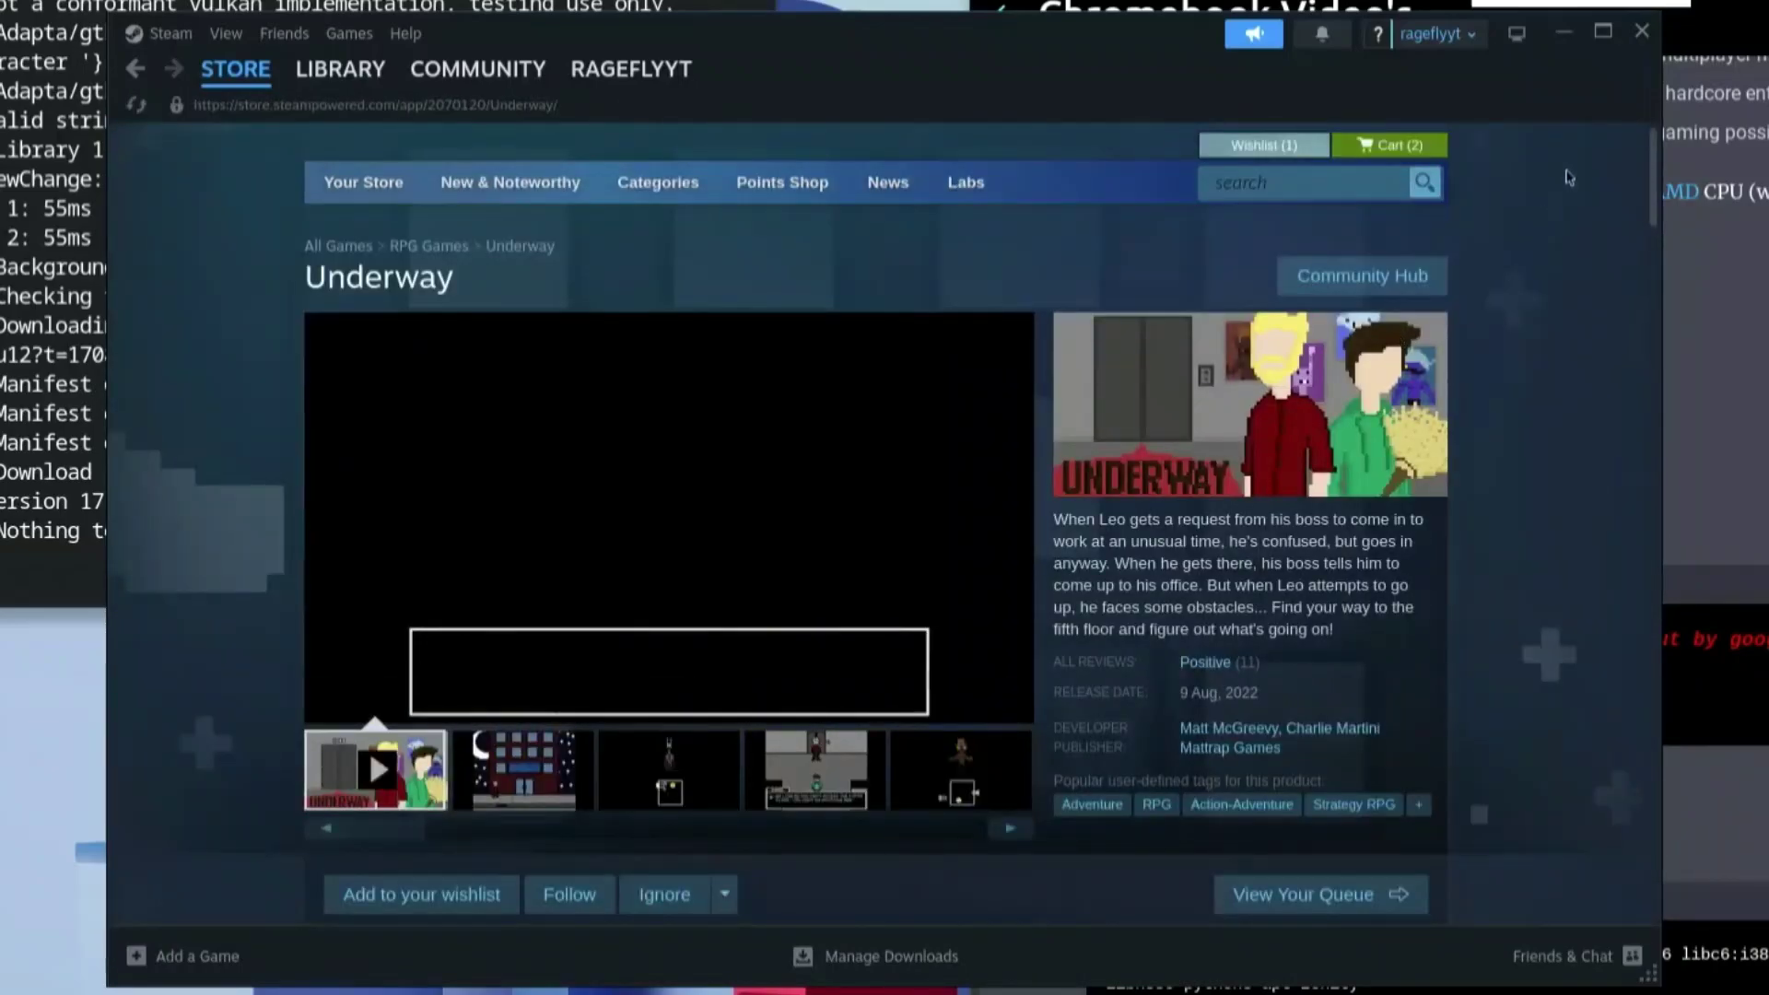
left_click_drag(1649, 184, 1647, 247)
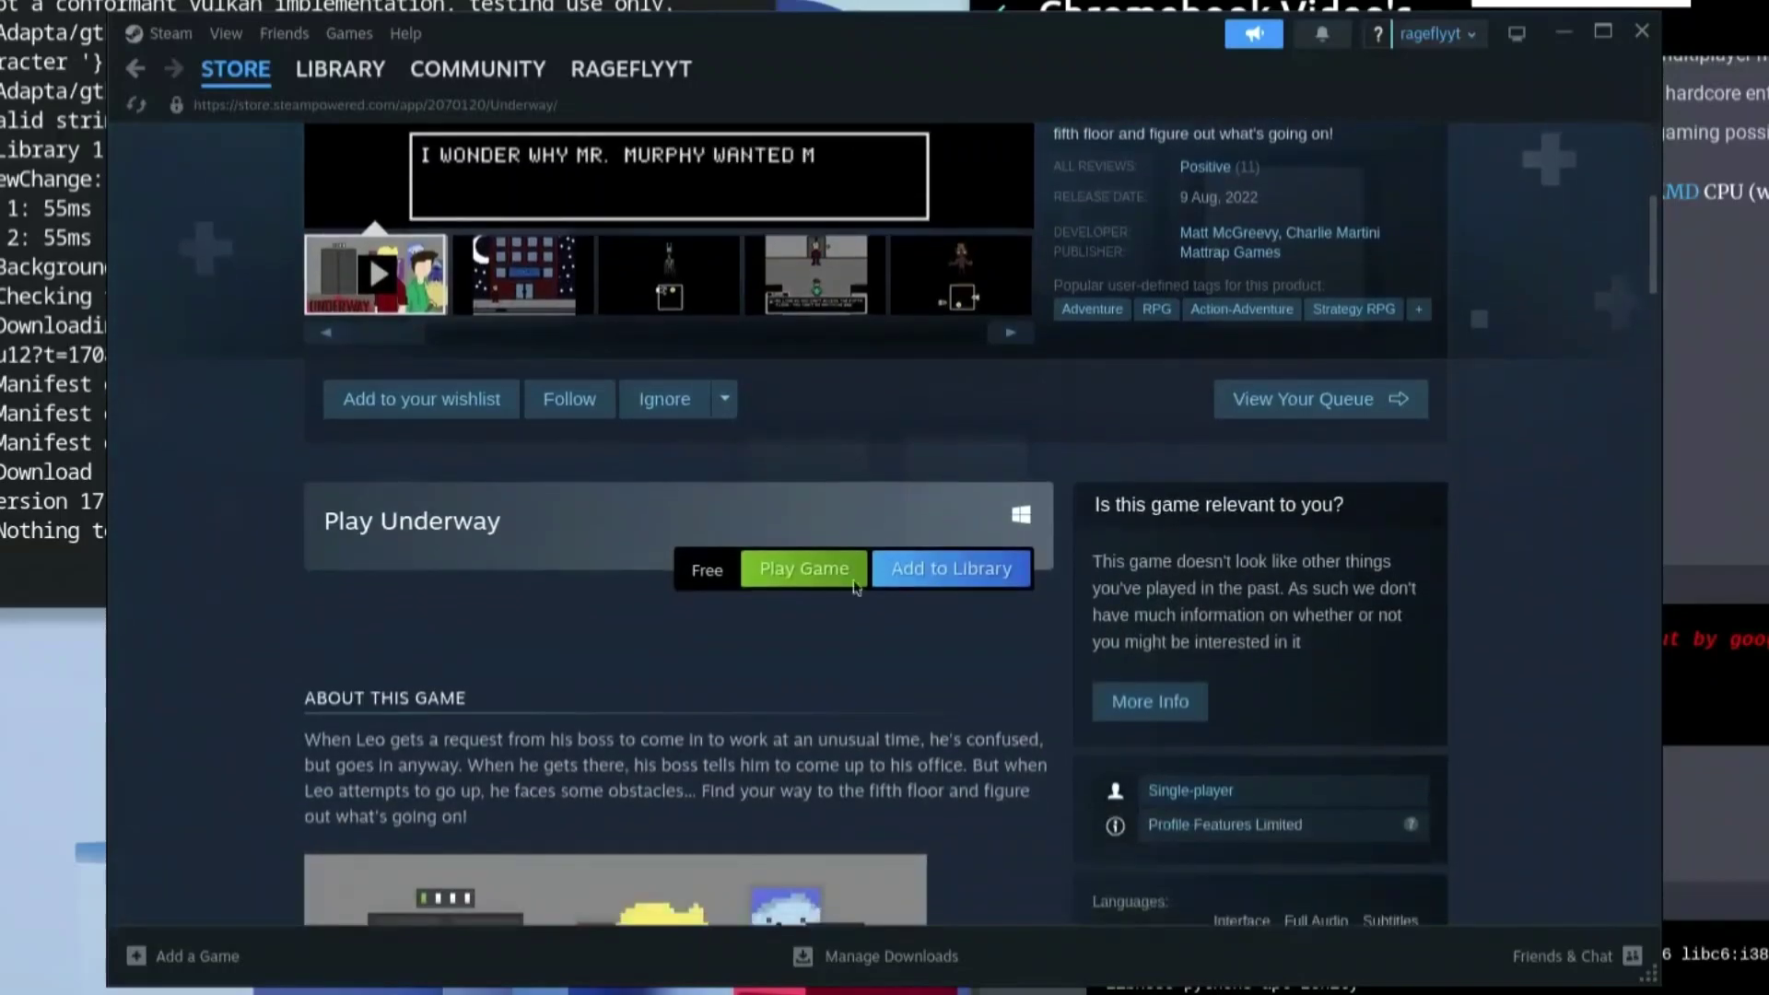
- Try Play Game, dismiss the invalid platform error, then add Underway to the library
left_click(803, 568)
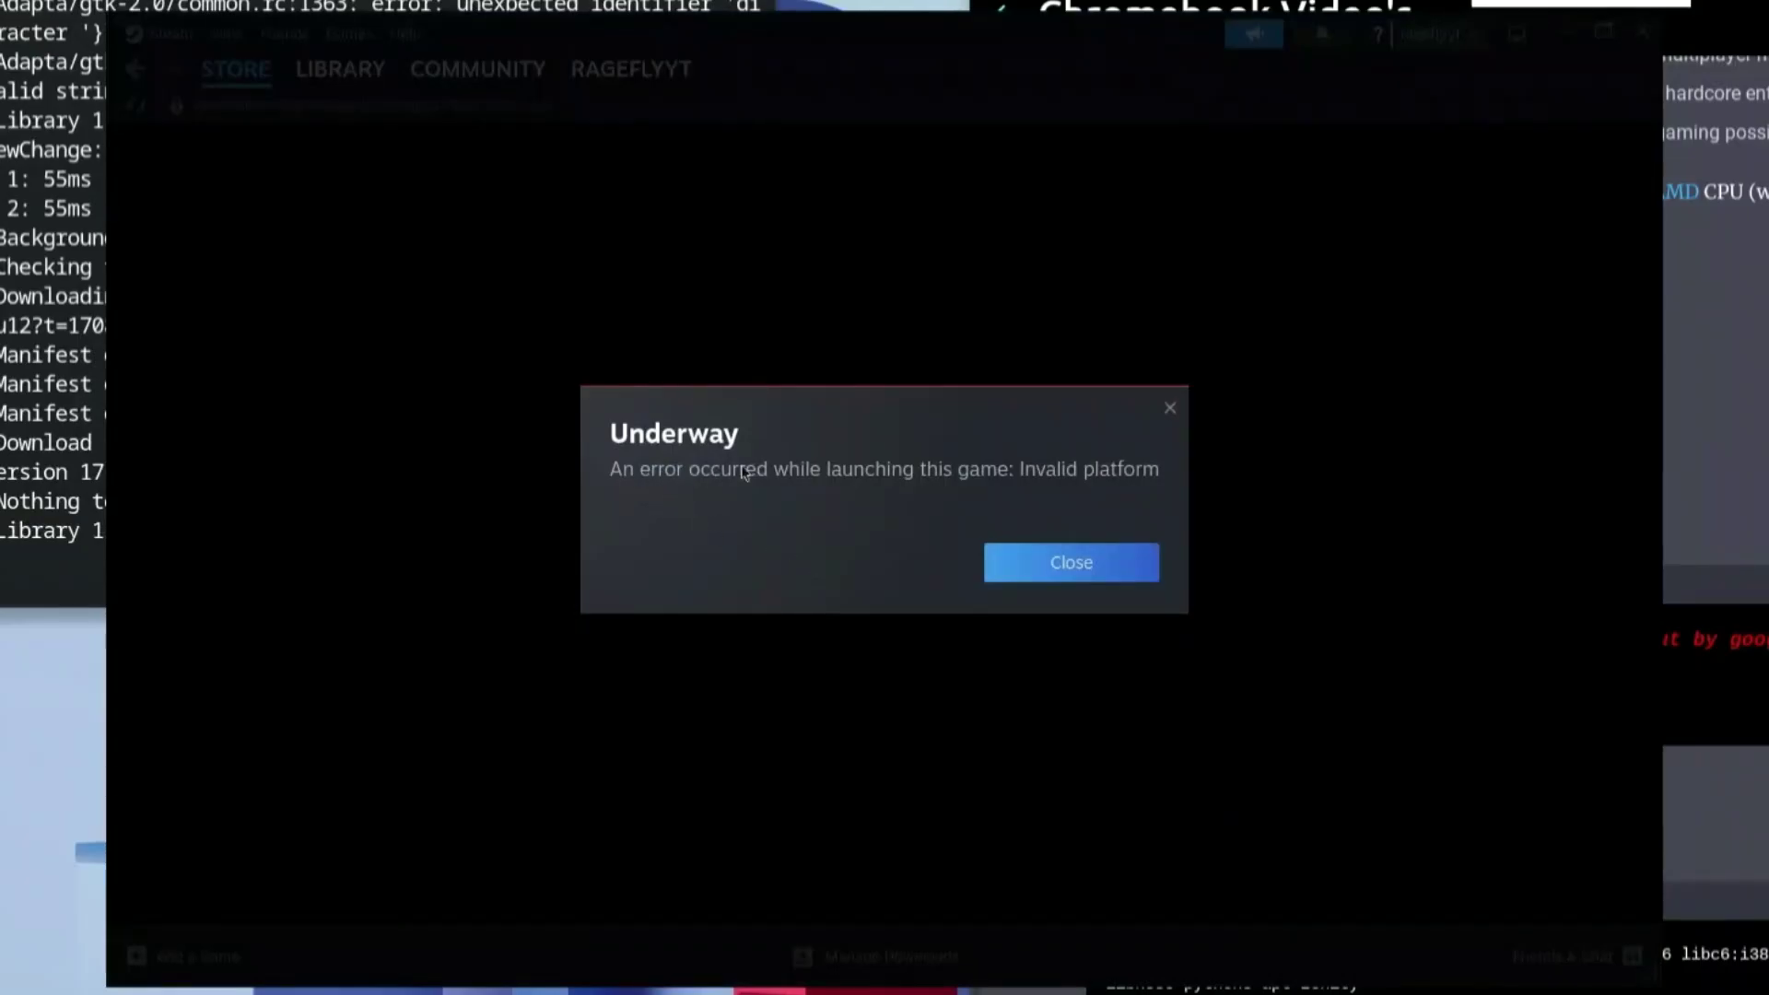
left_click(1084, 568)
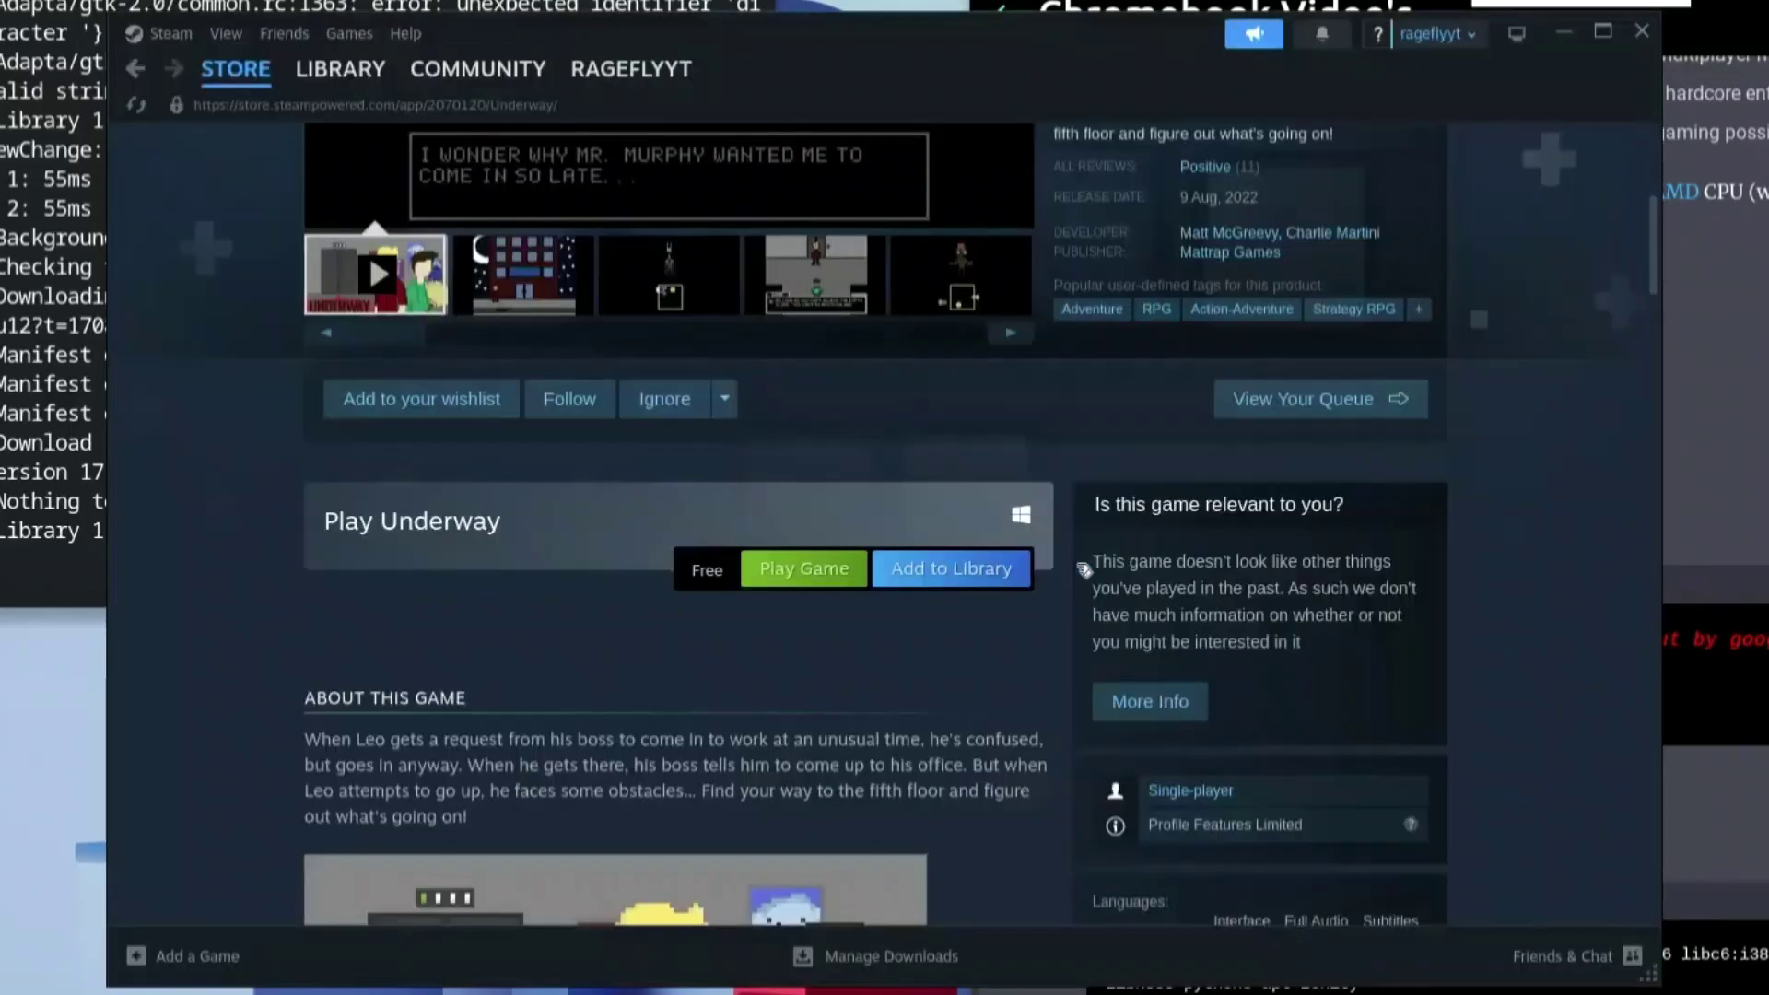
left_click(982, 571)
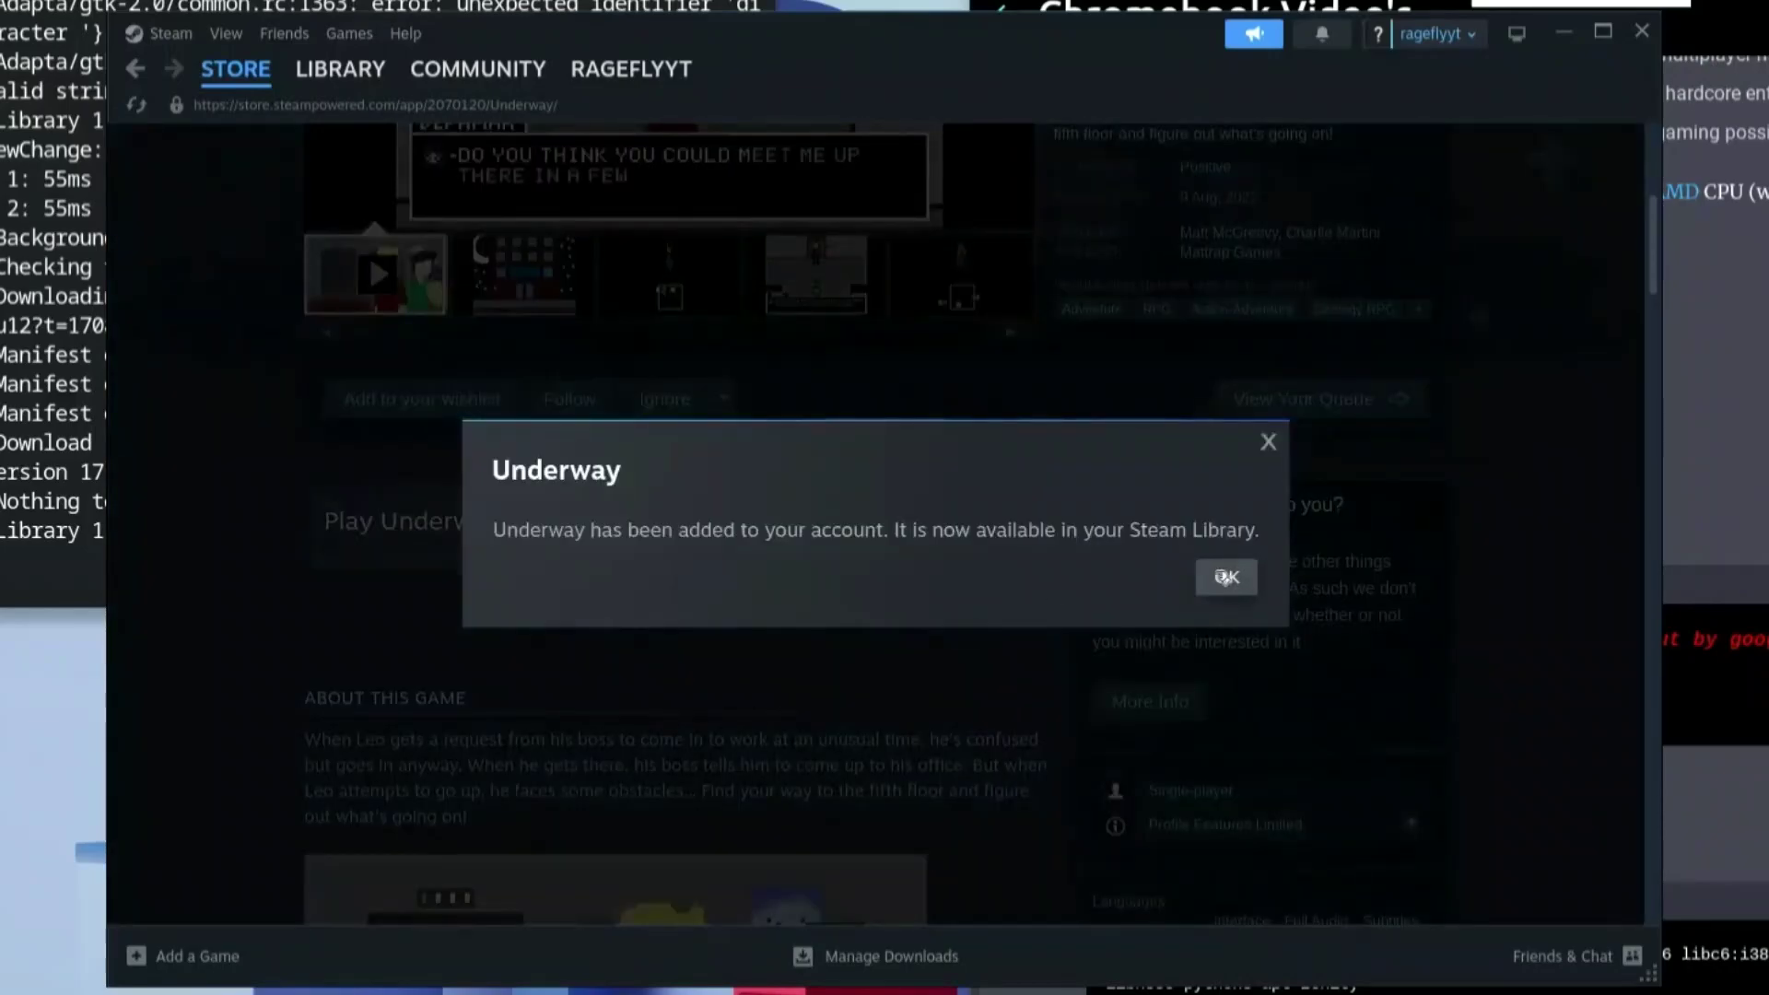
left_click(1227, 582)
mouse_move(369, 69)
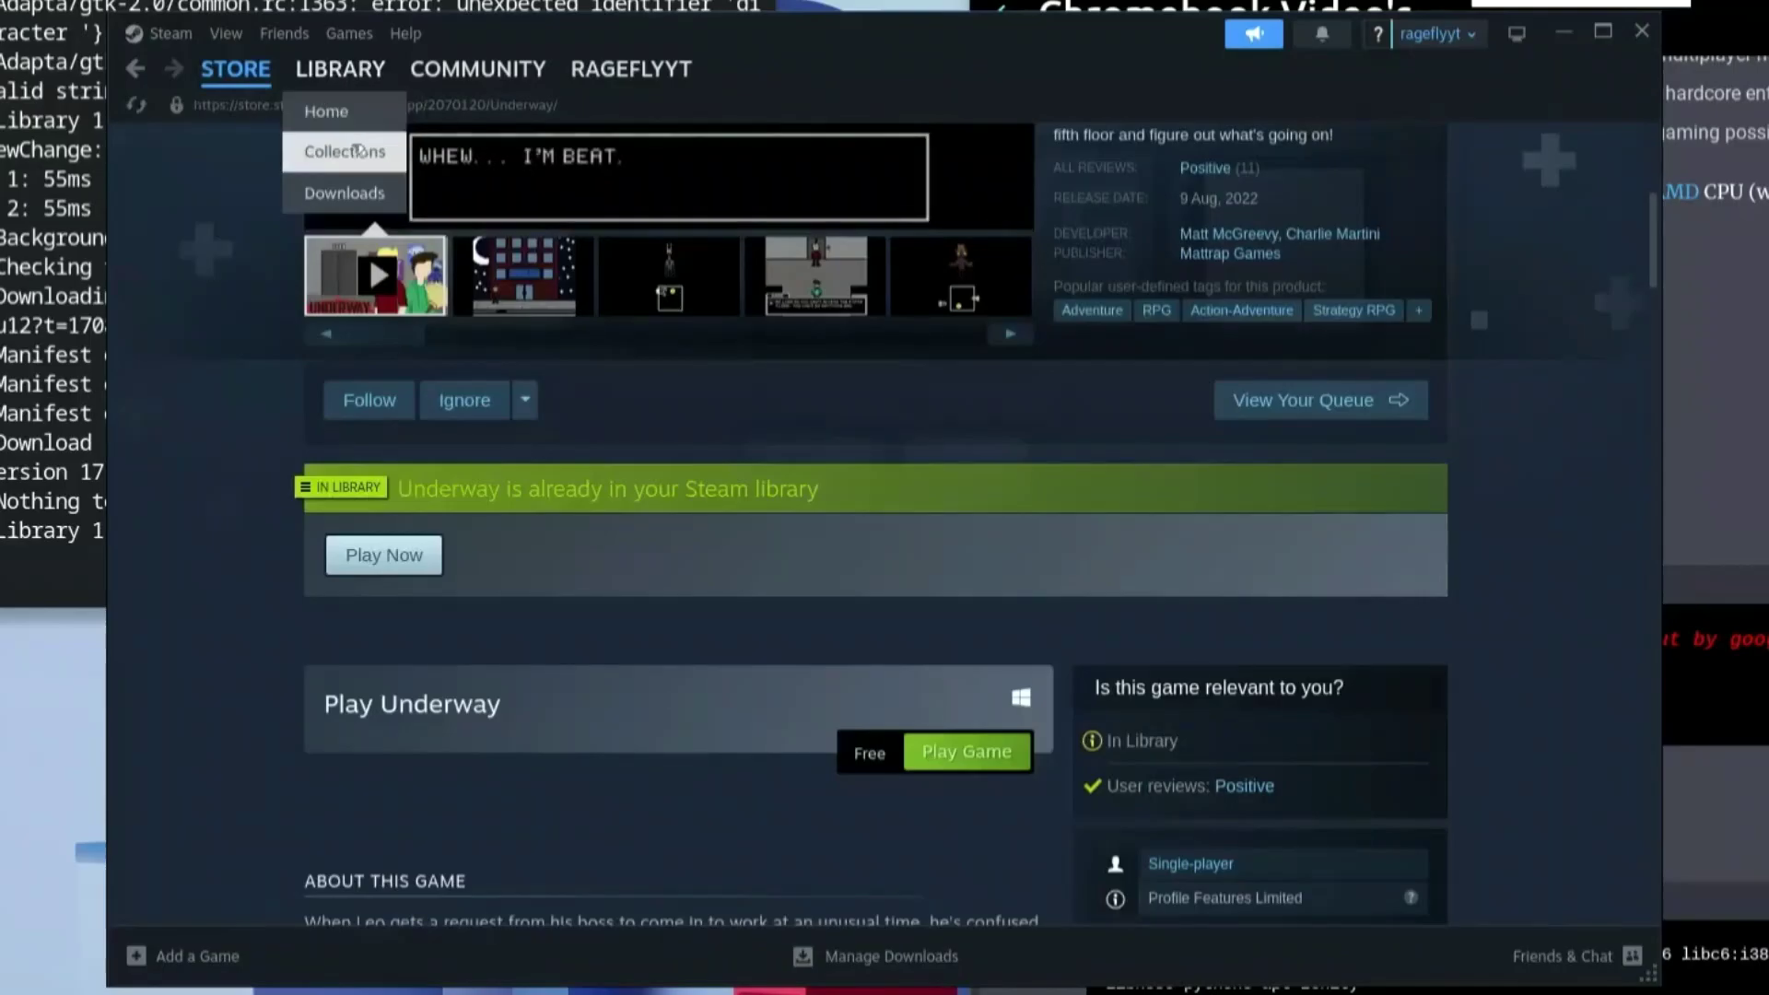
- From Library Home, open Underway's page in the games list
left_click(348, 112)
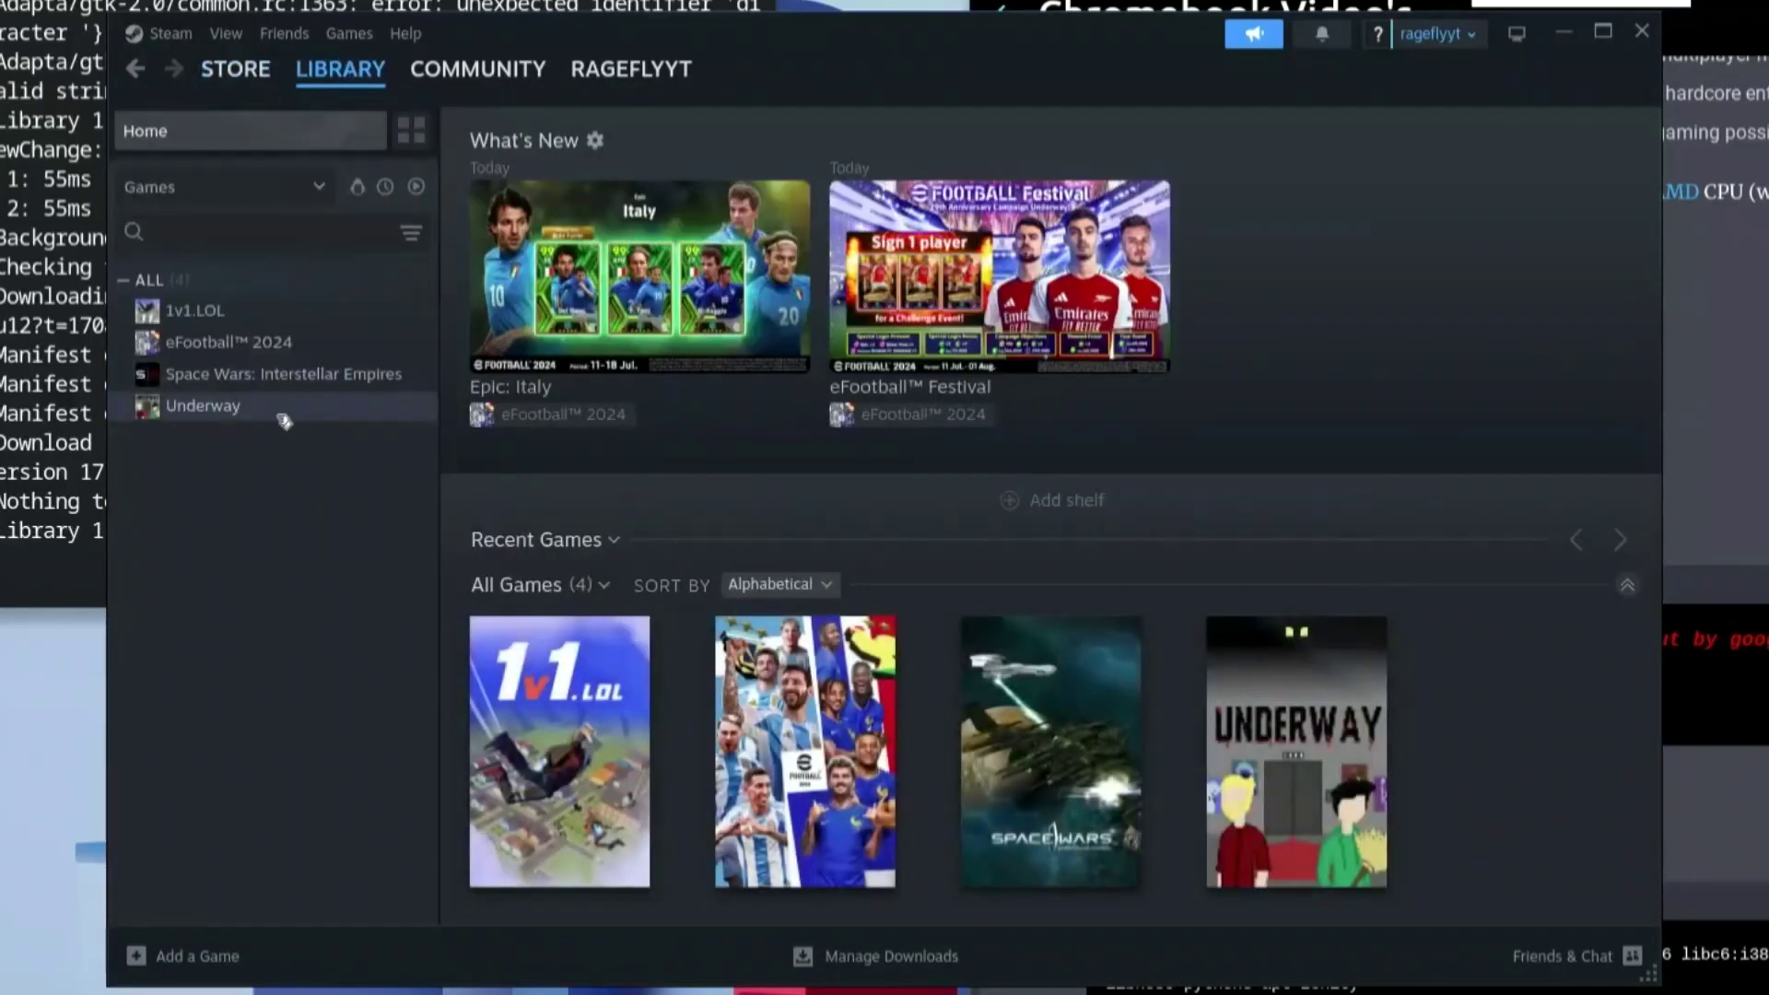
left_click(270, 422)
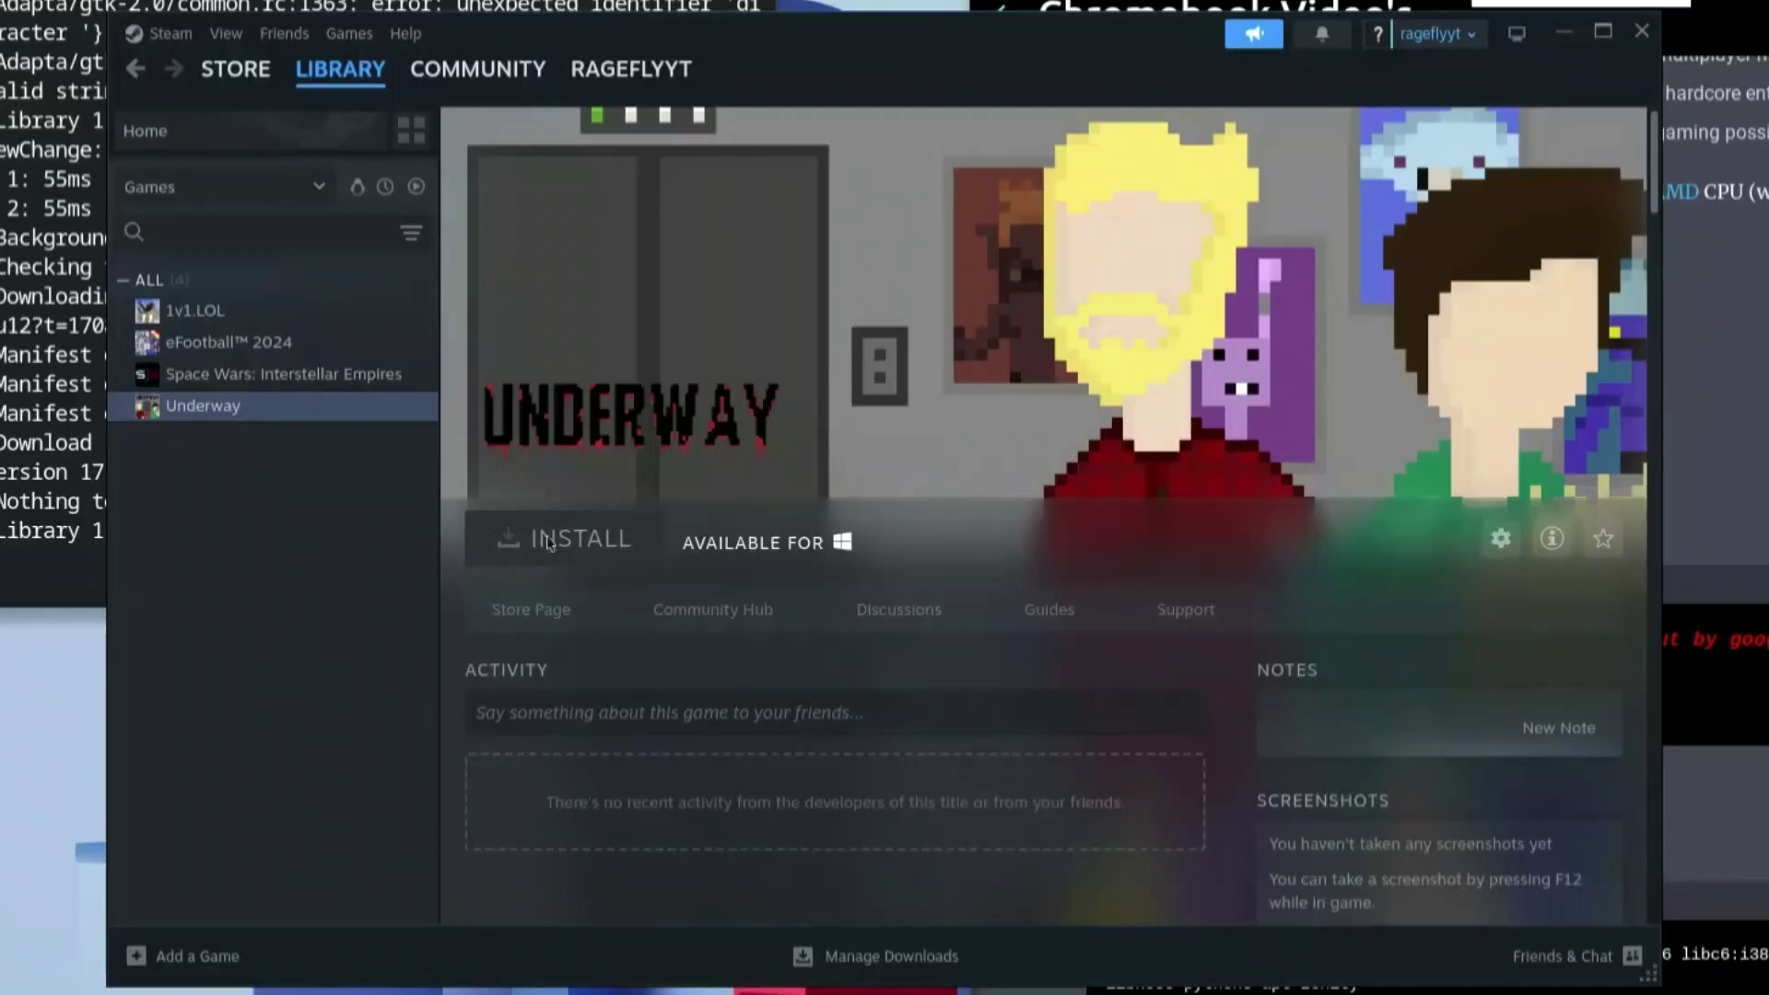
- Switch on 'Enable Steam Play for all other titles' in Compatibility settings and restart Steam
left_click(171, 37)
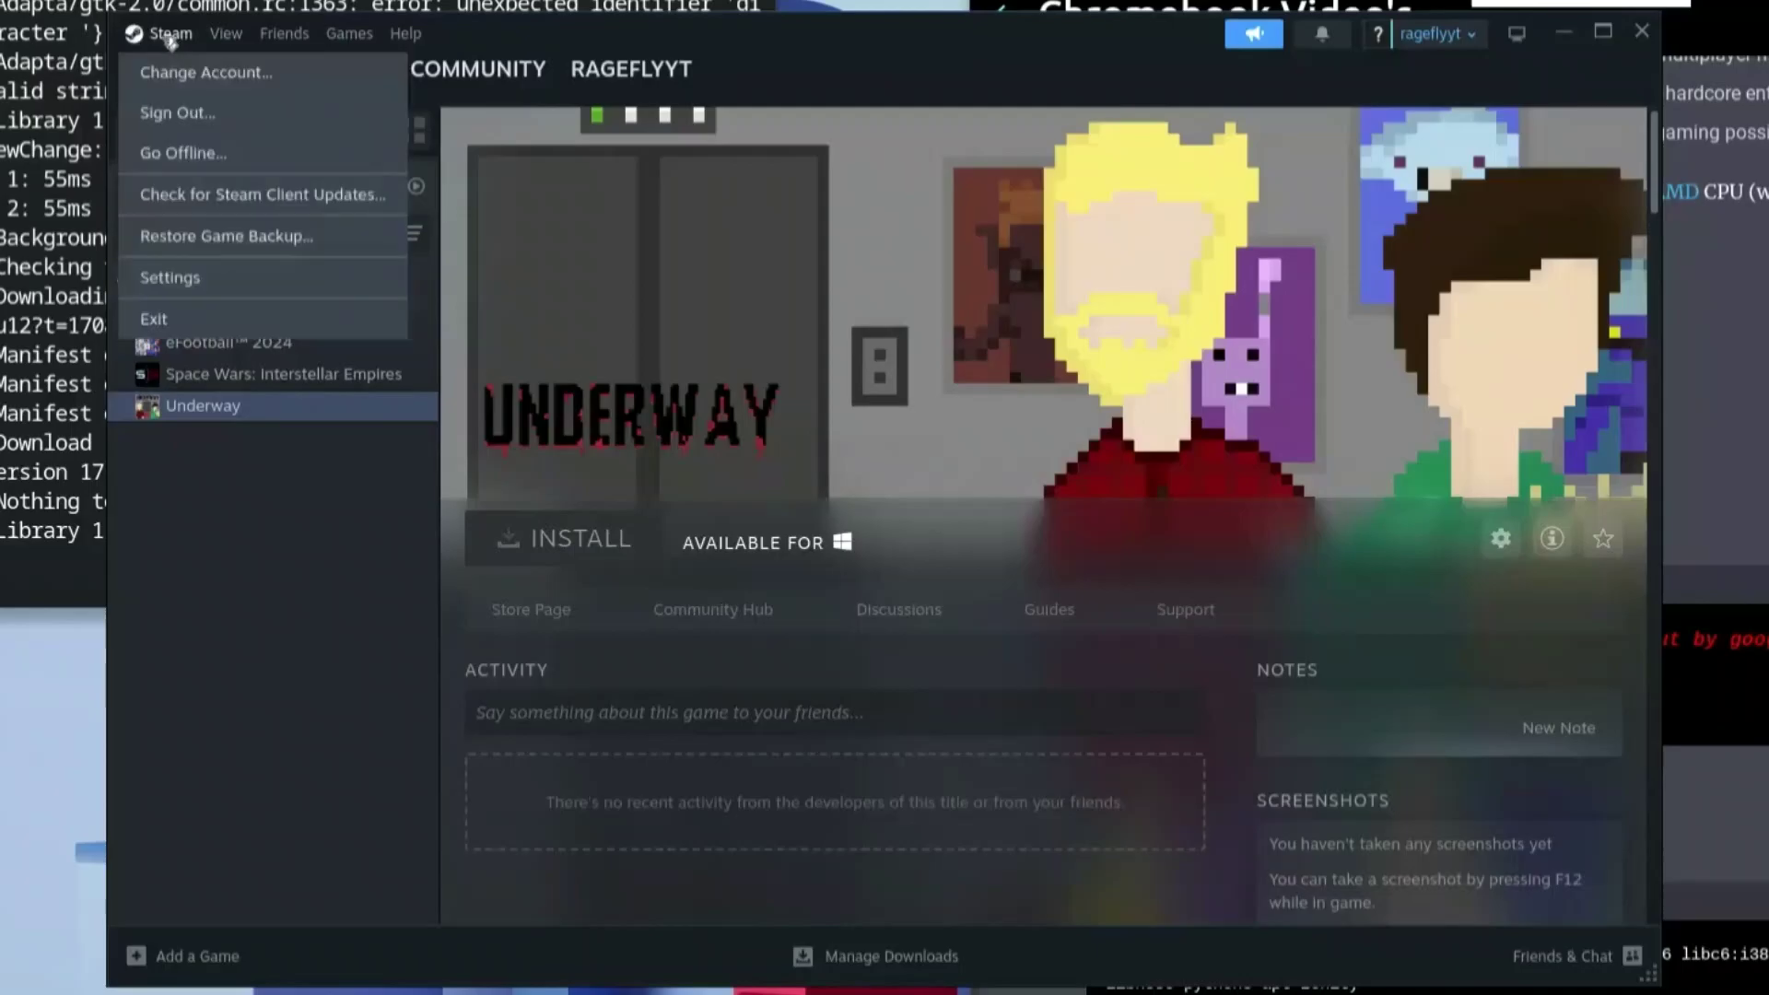
left_click(205, 279)
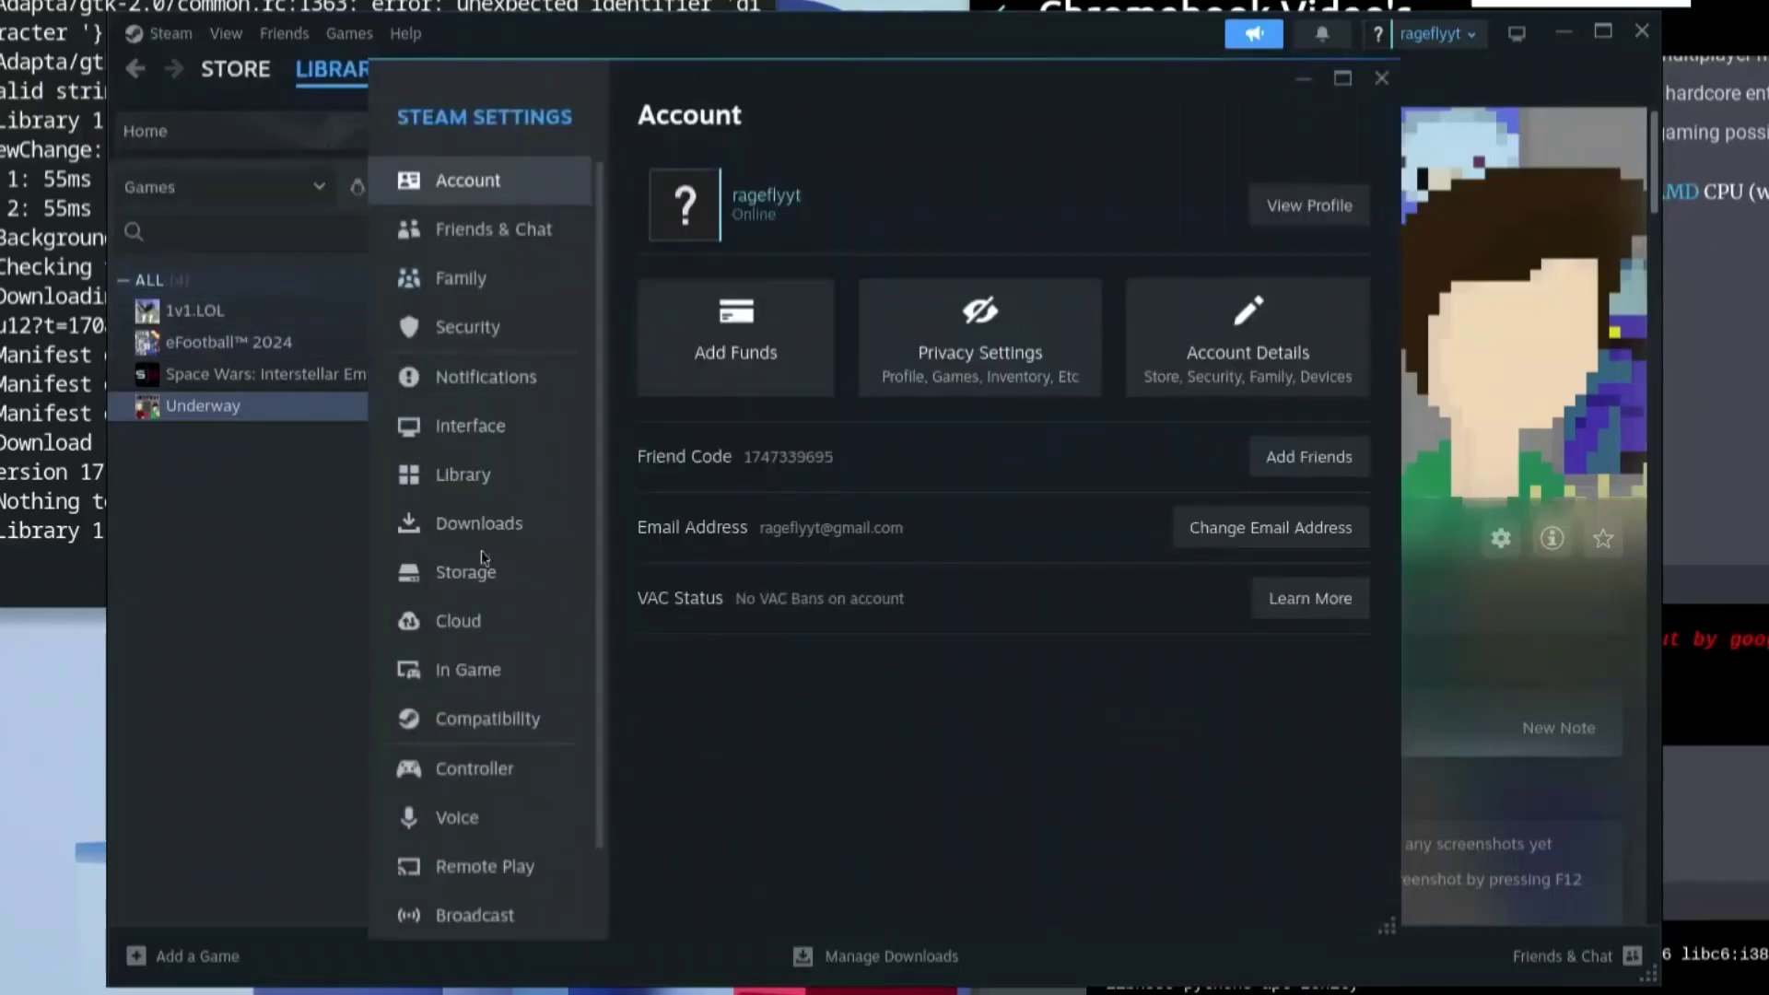
left_click(477, 719)
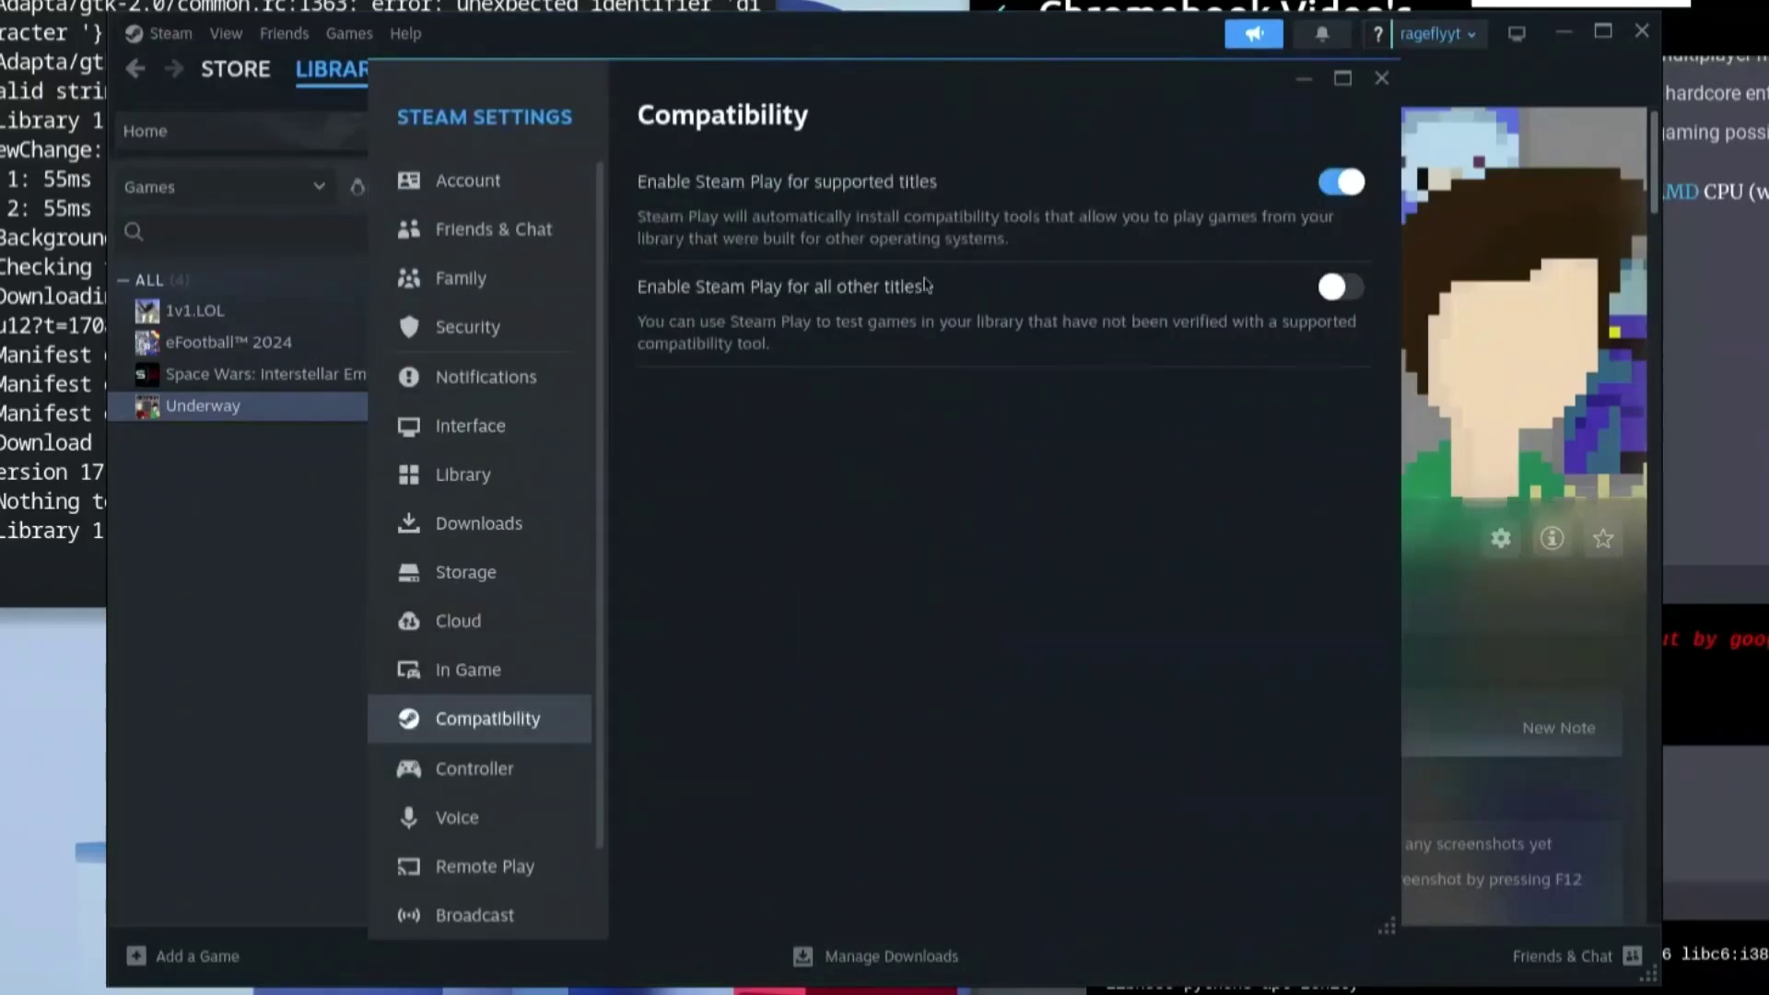
left_click(1356, 299)
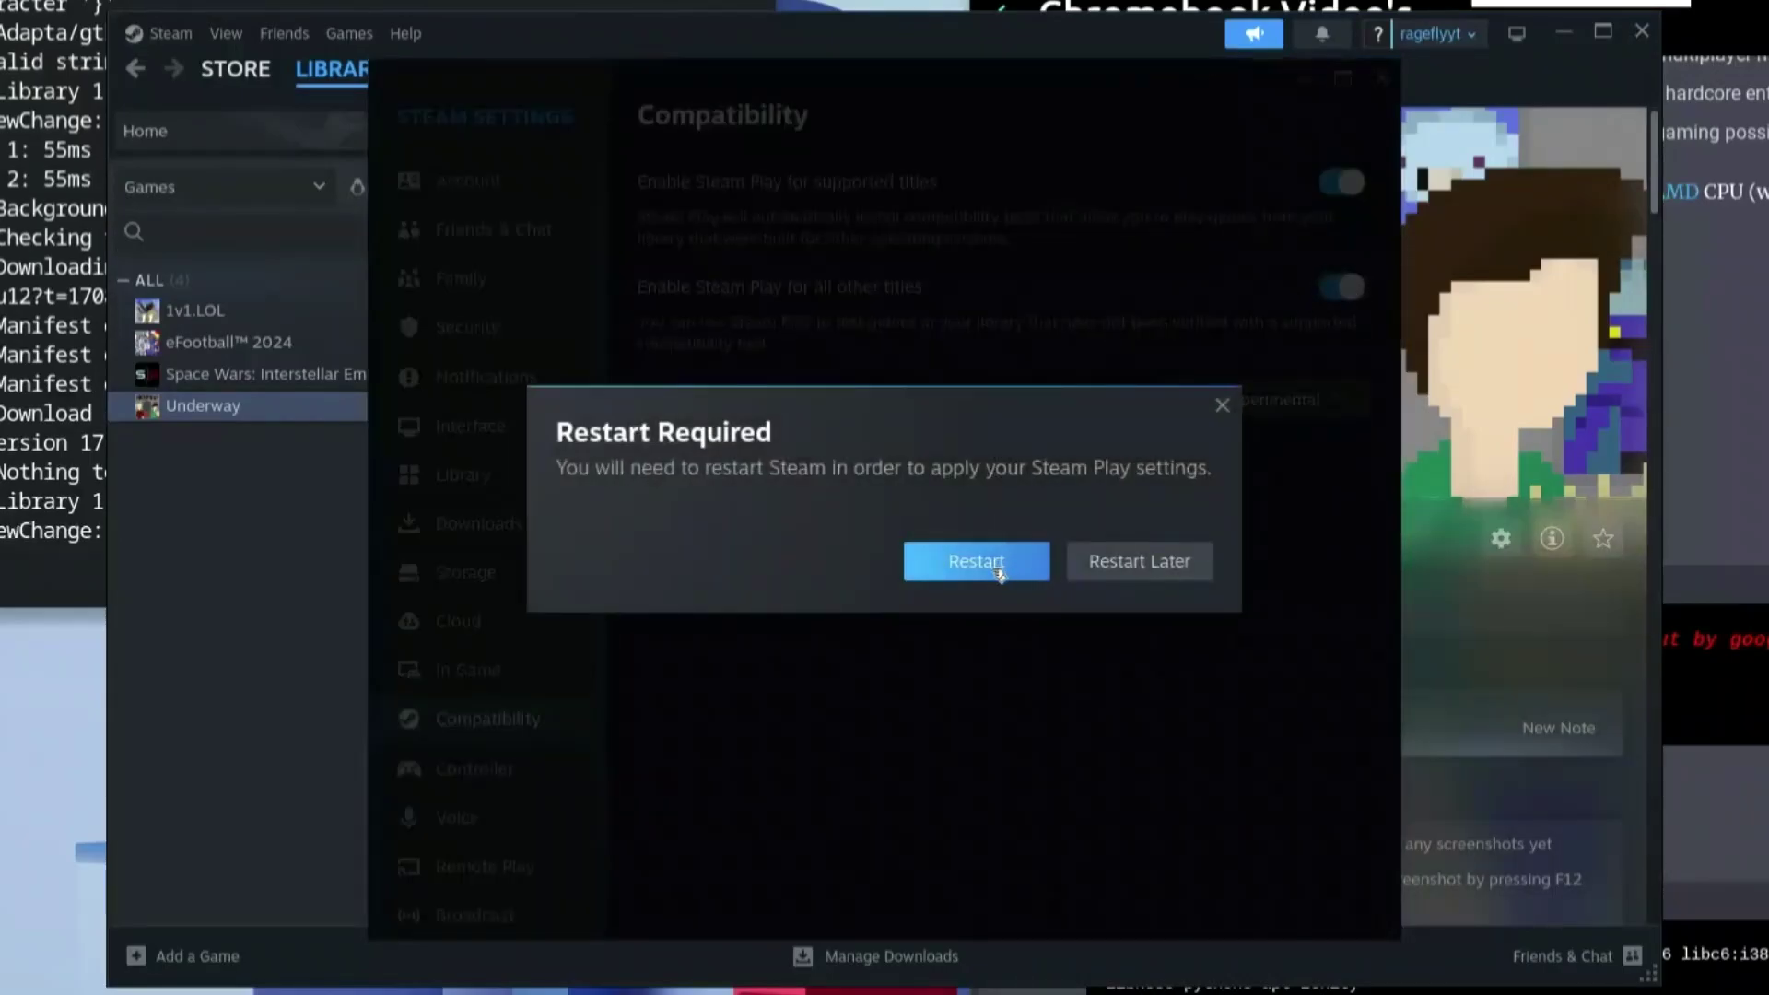
left_click(994, 569)
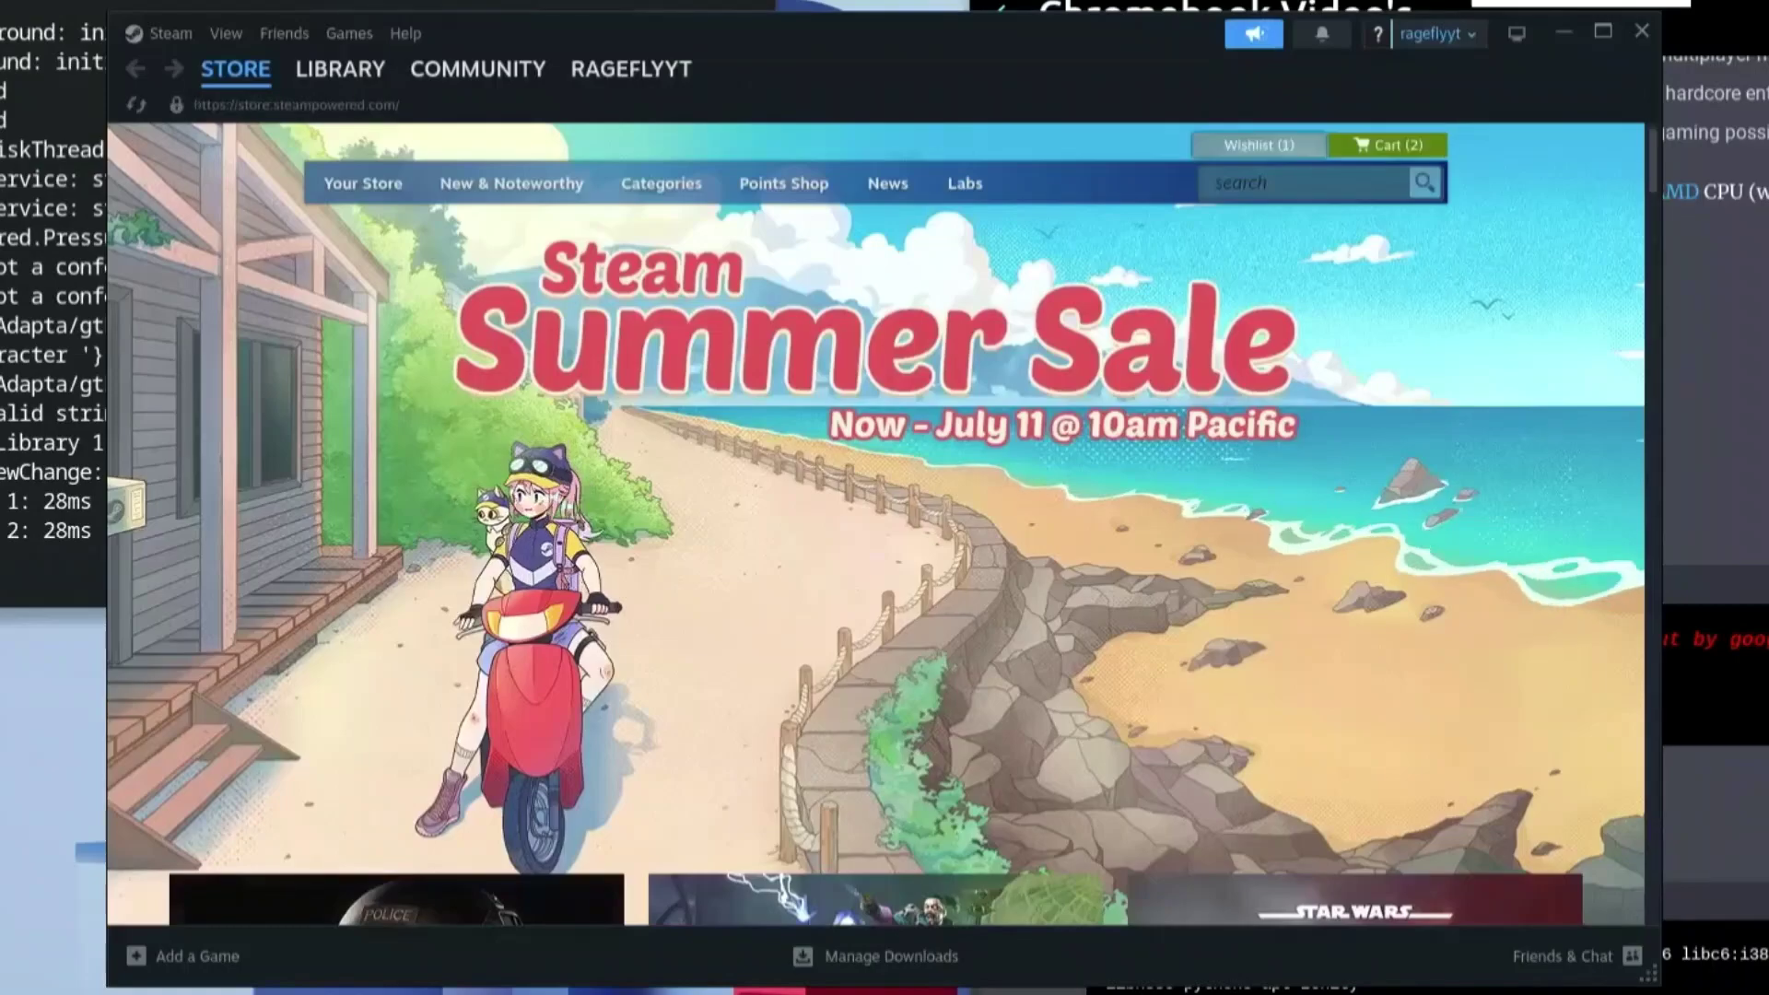
- In Underway's Properties > Compatibility, force the Proton Experimental compatibility tool, then close the dialog
mouse_move(340, 69)
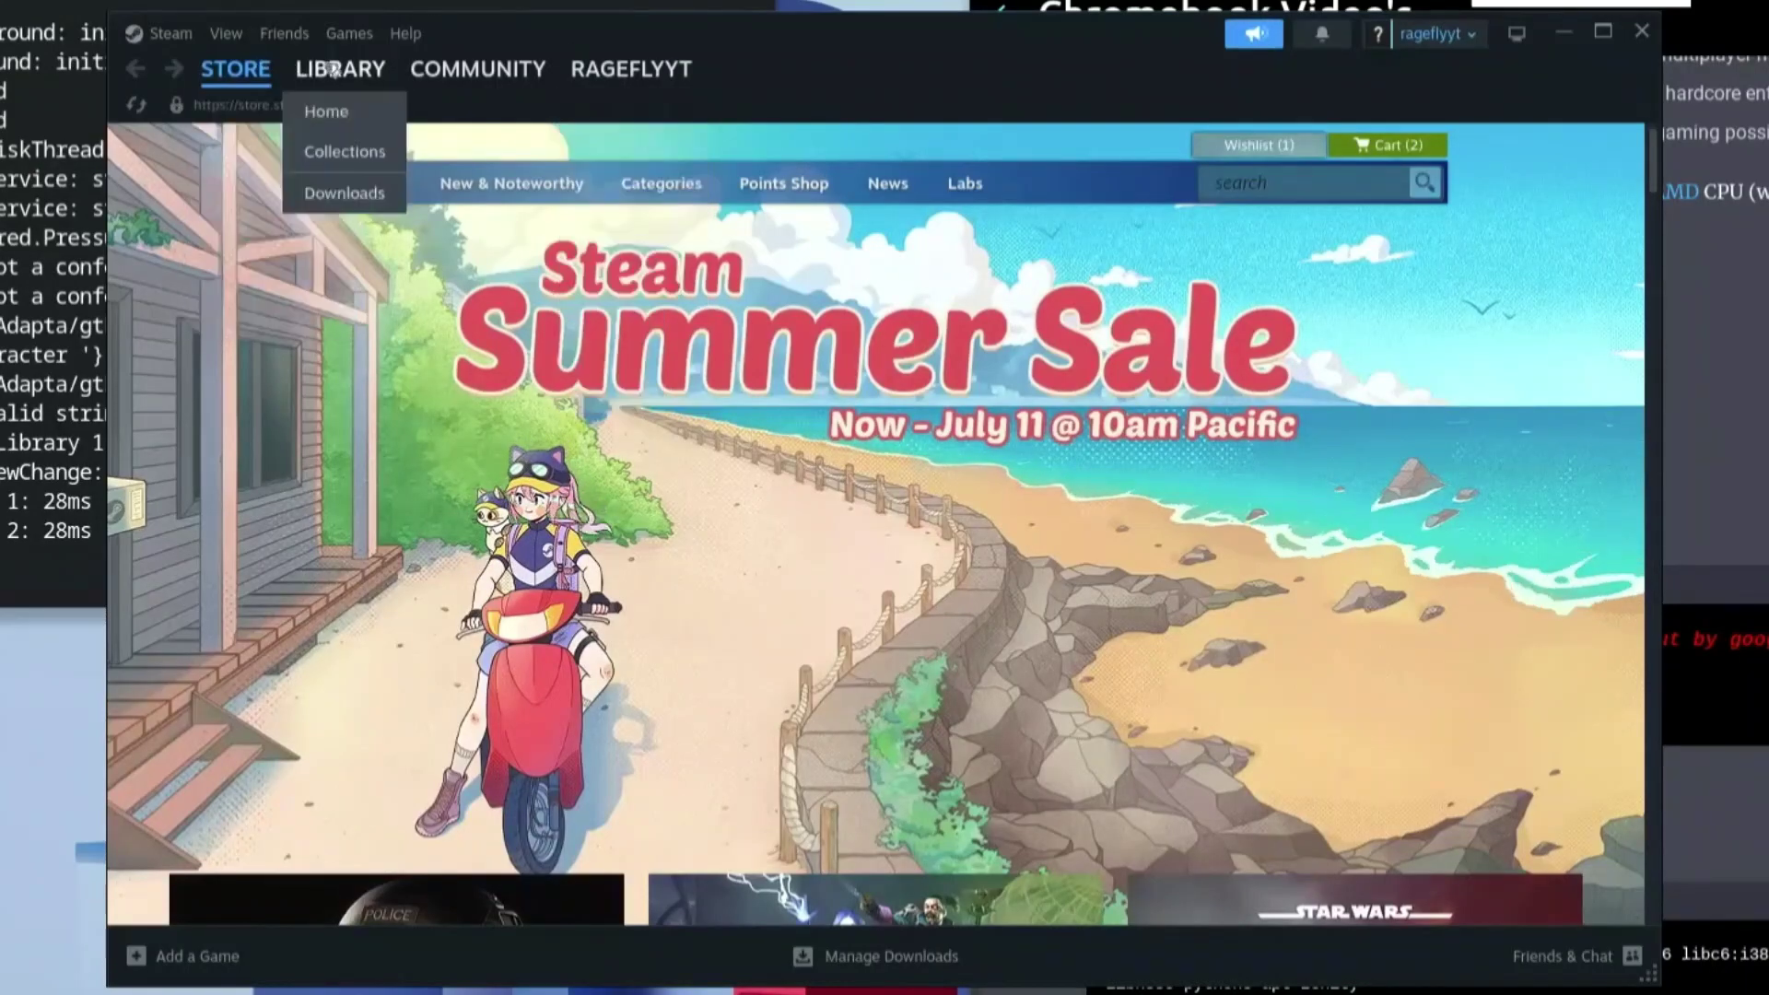
left_click(346, 112)
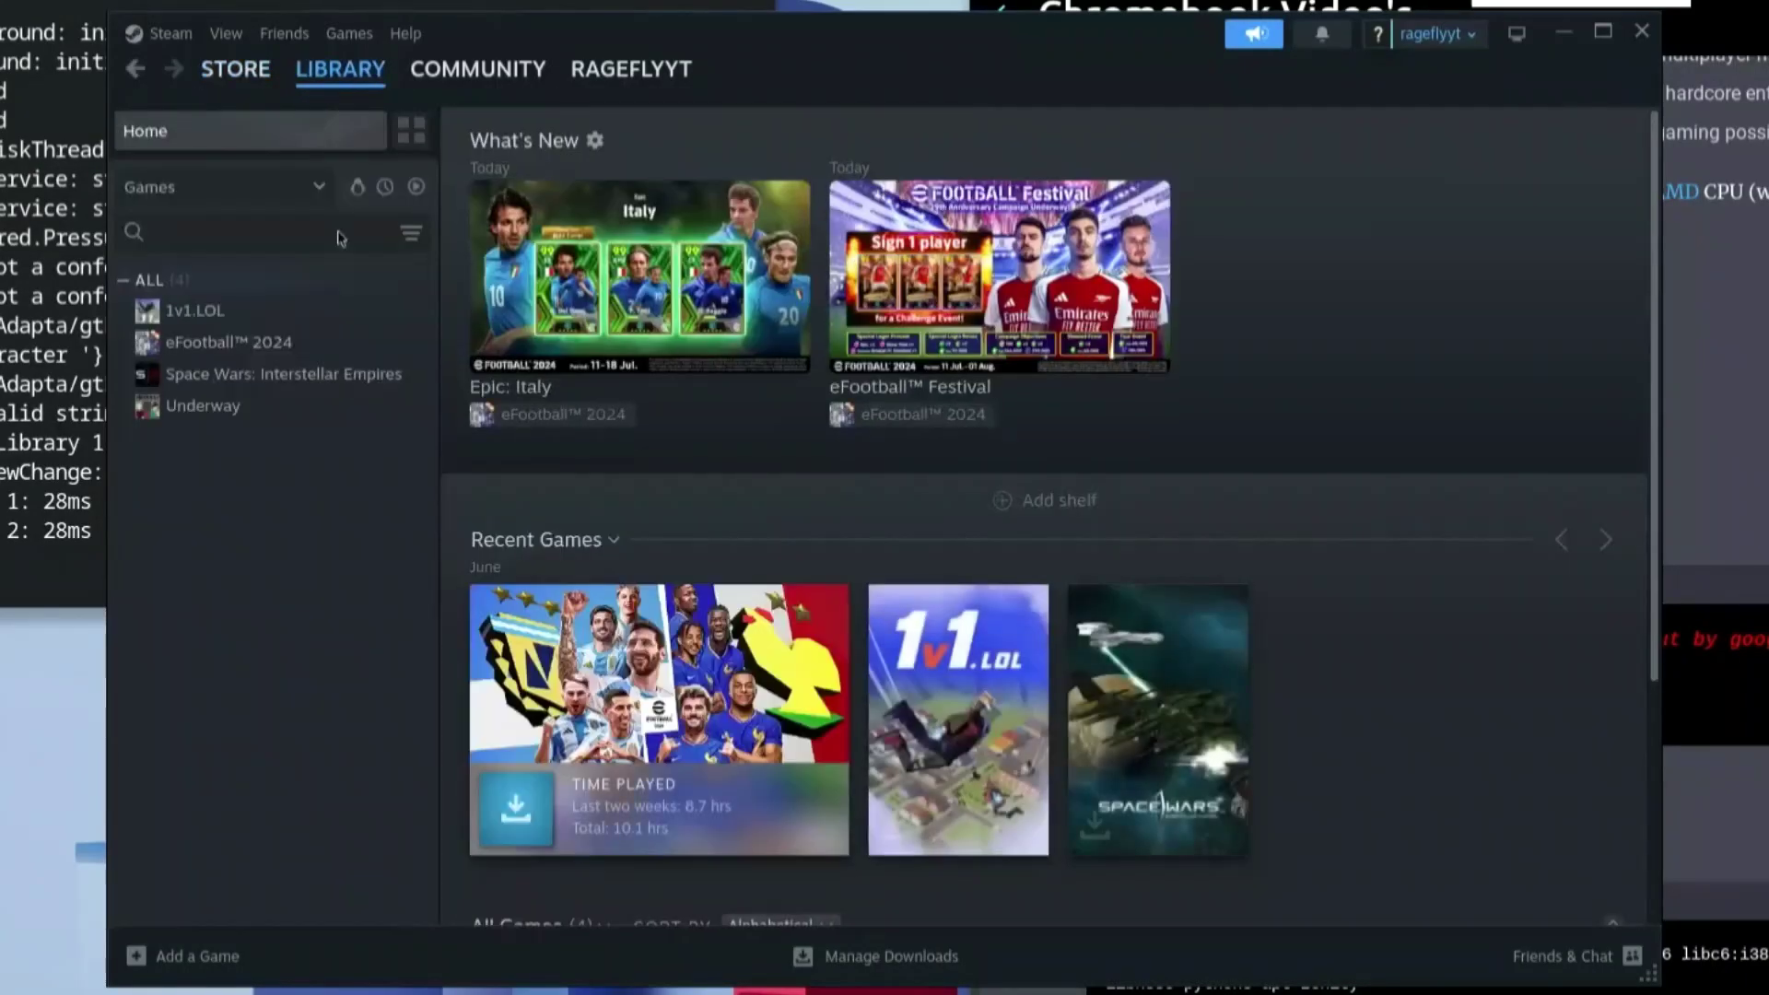
left_click(295, 412)
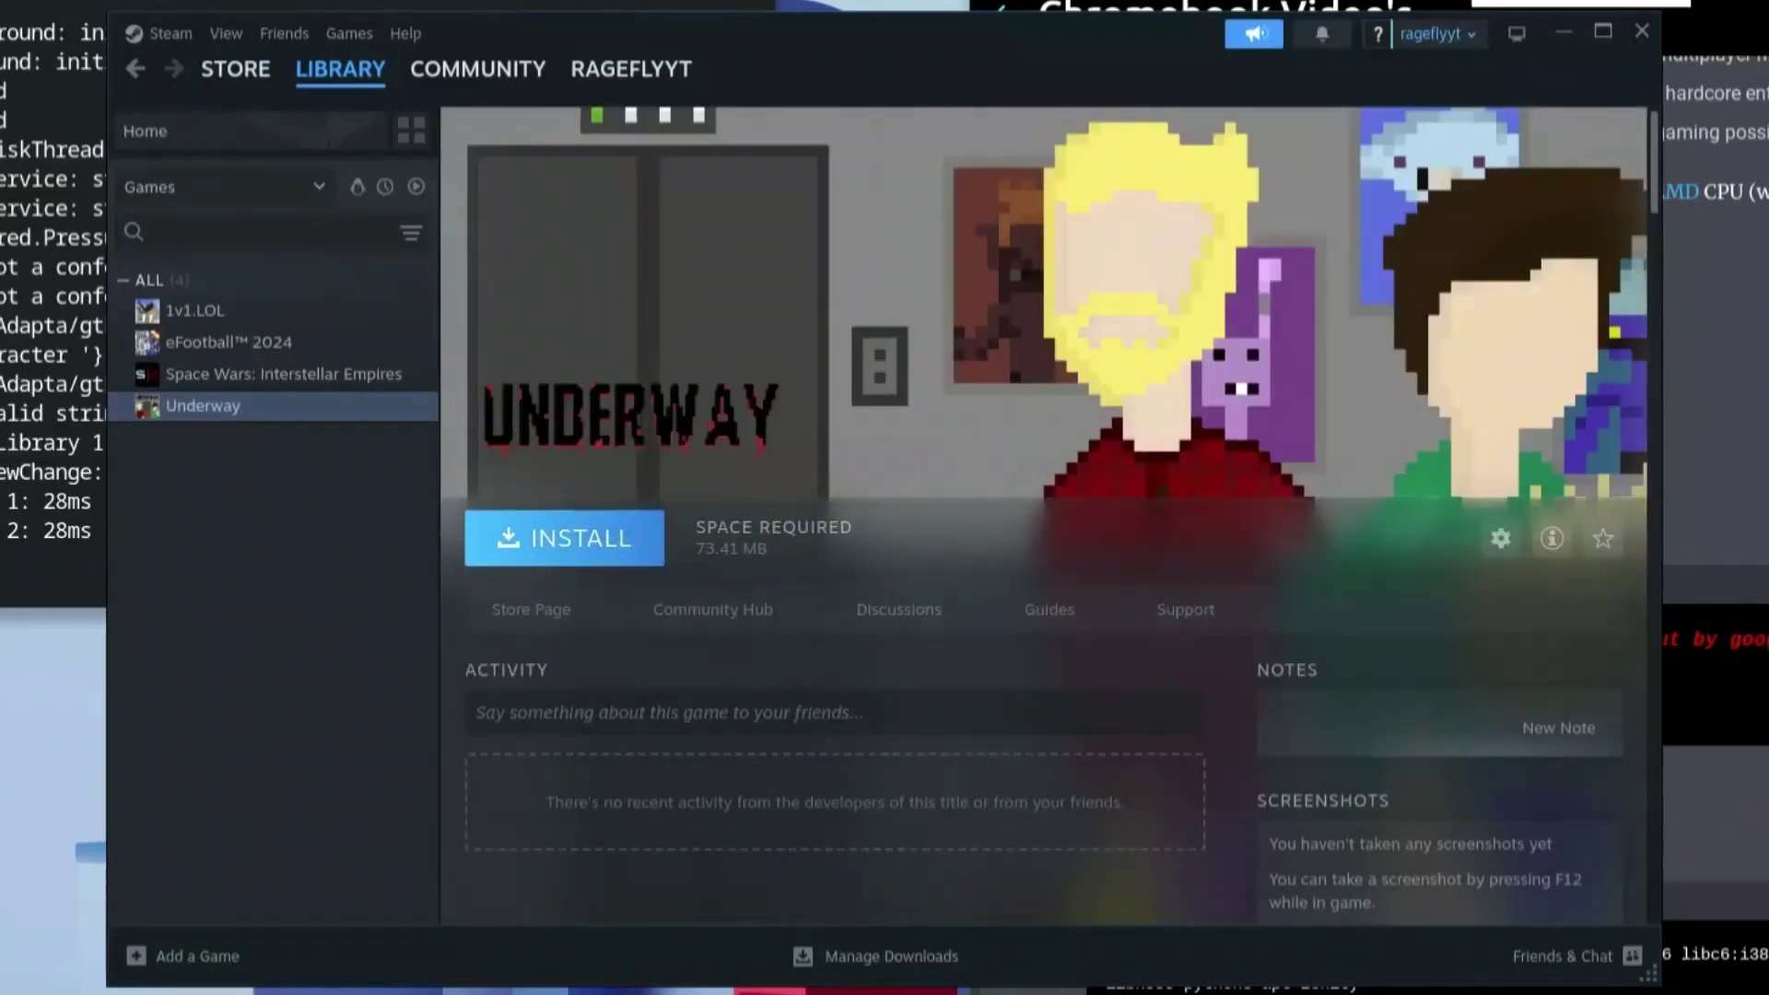
left_click(1497, 540)
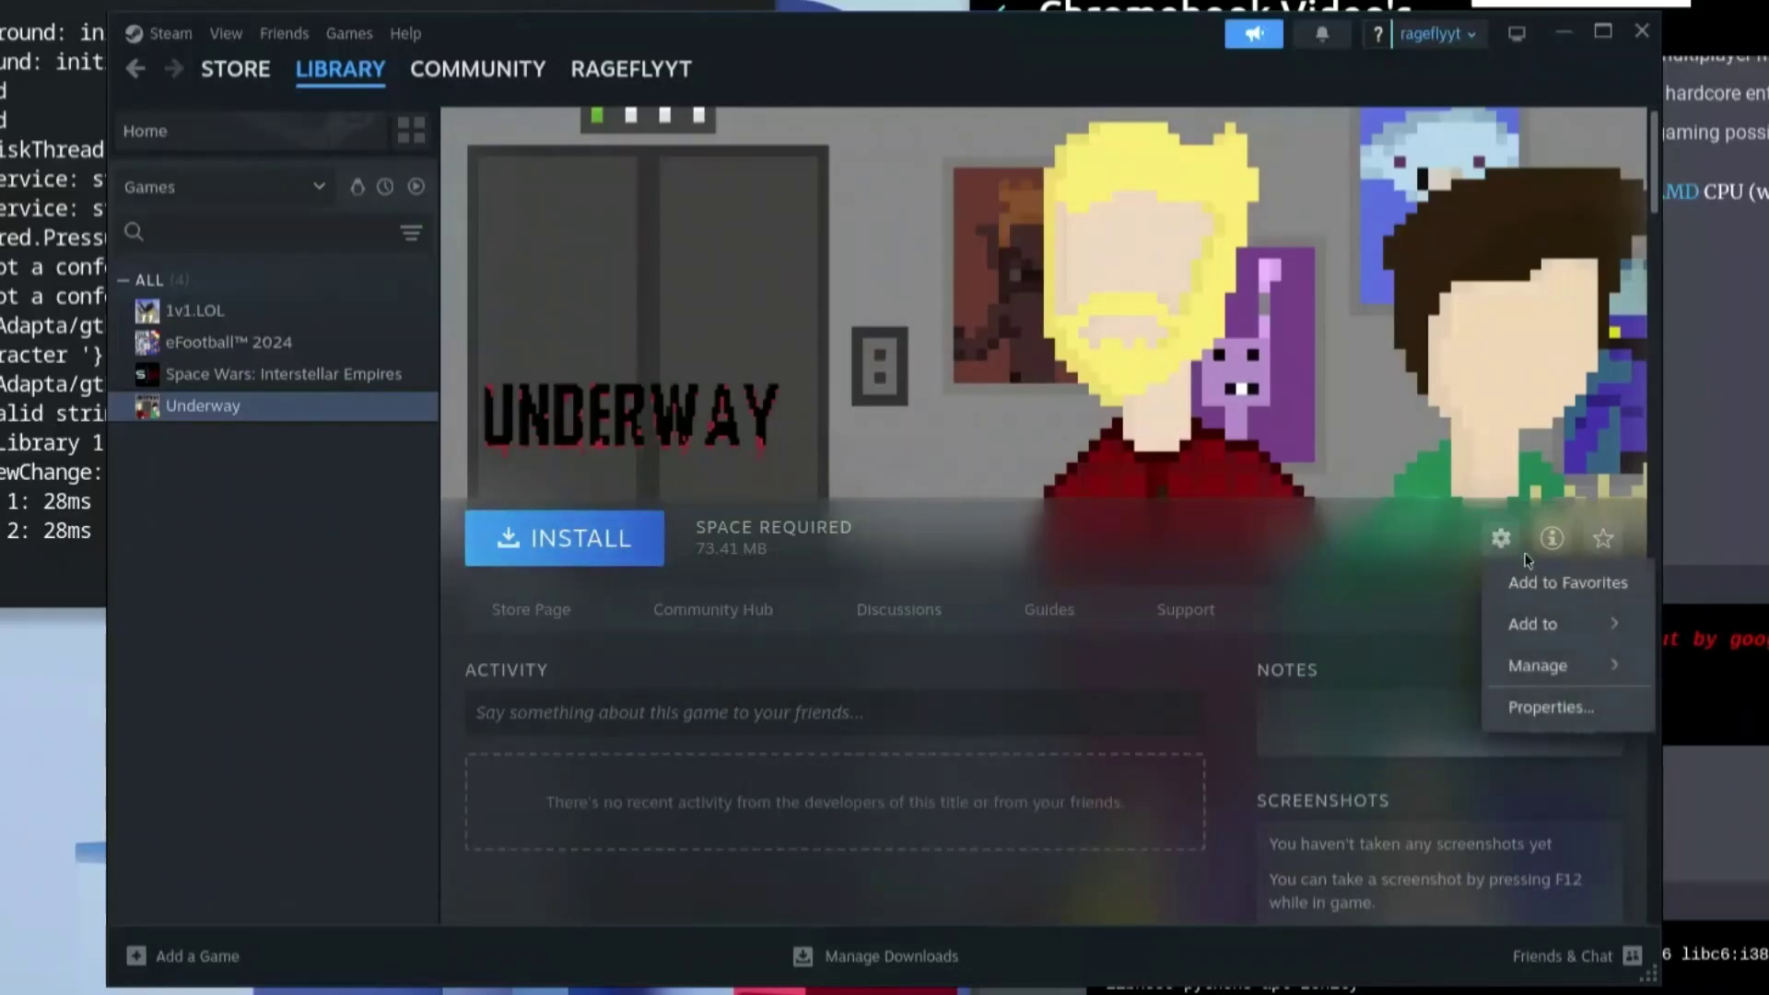
left_click(1534, 719)
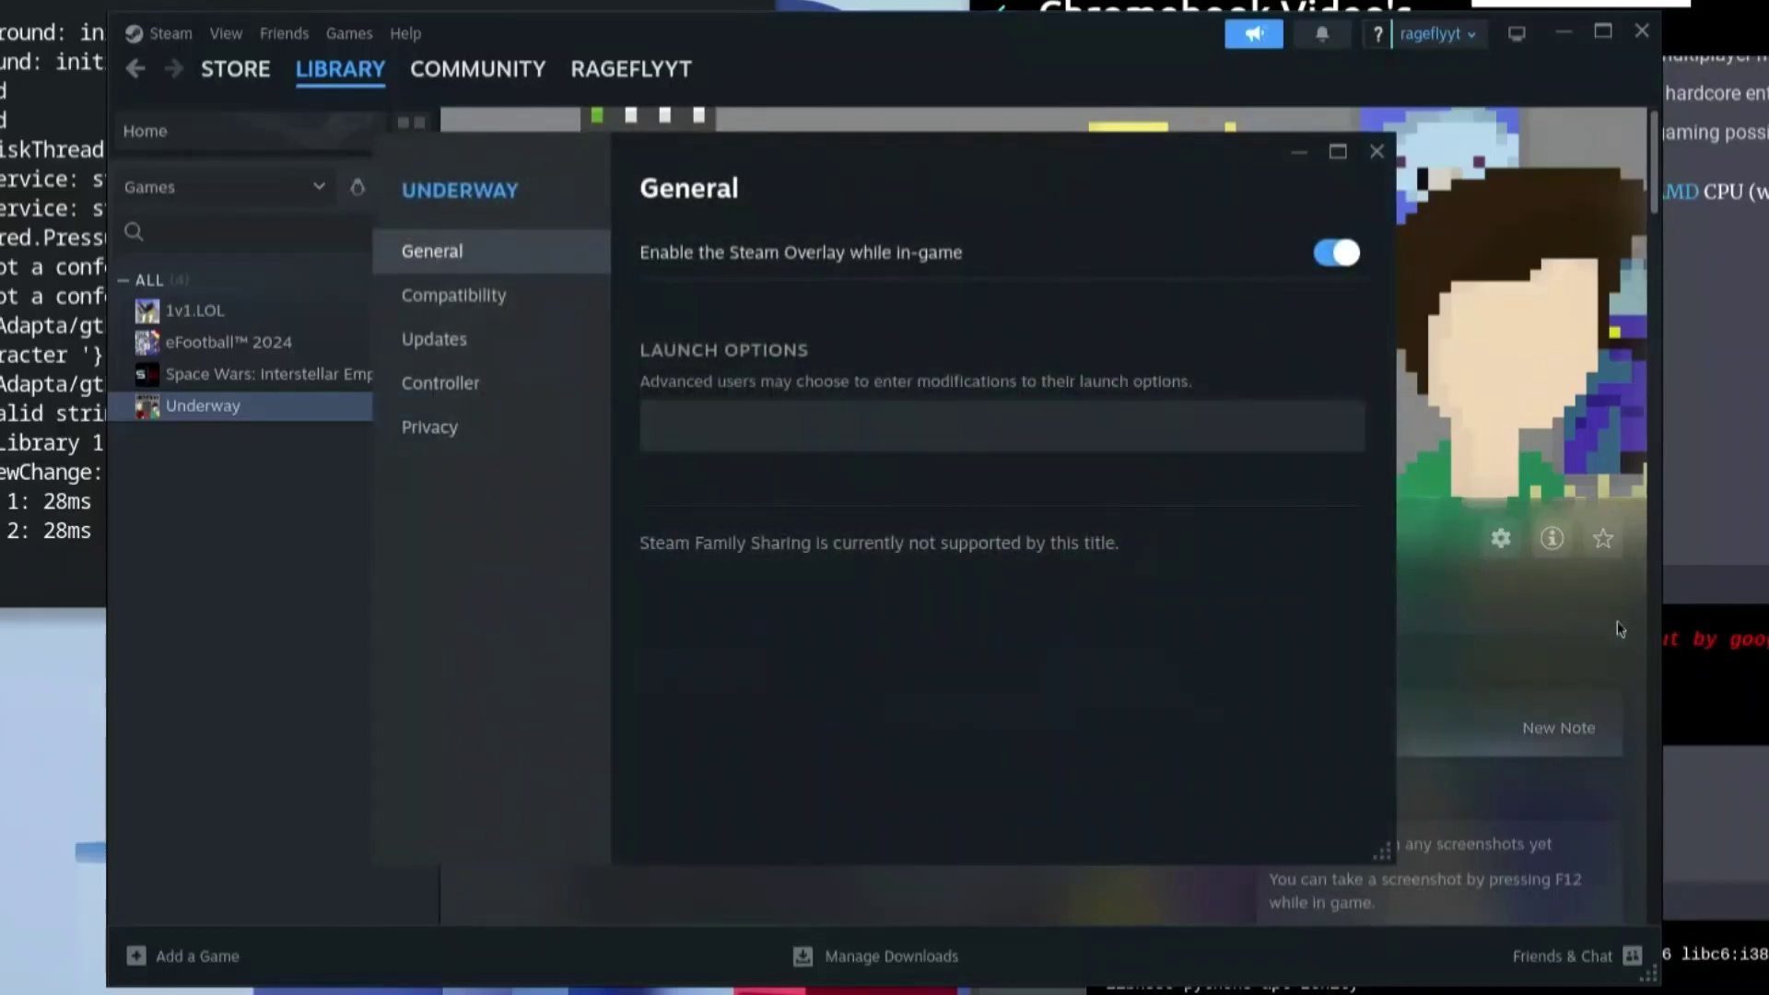
left_click(514, 306)
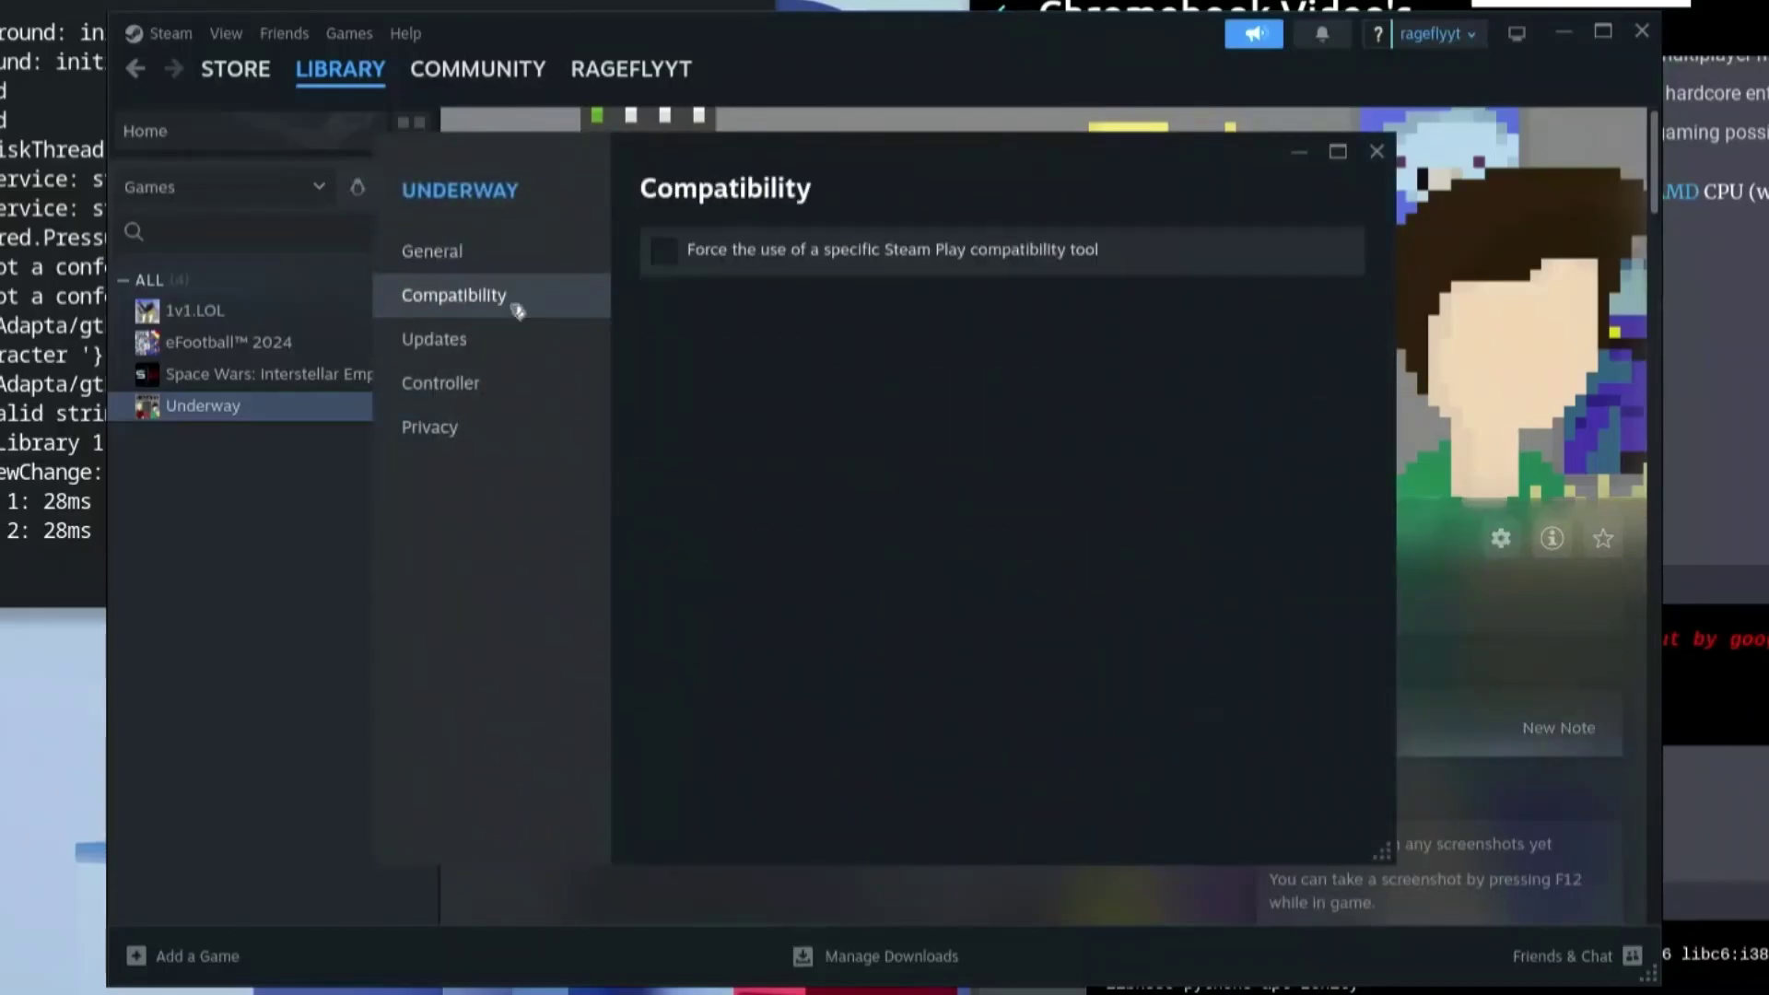
left_click(671, 257)
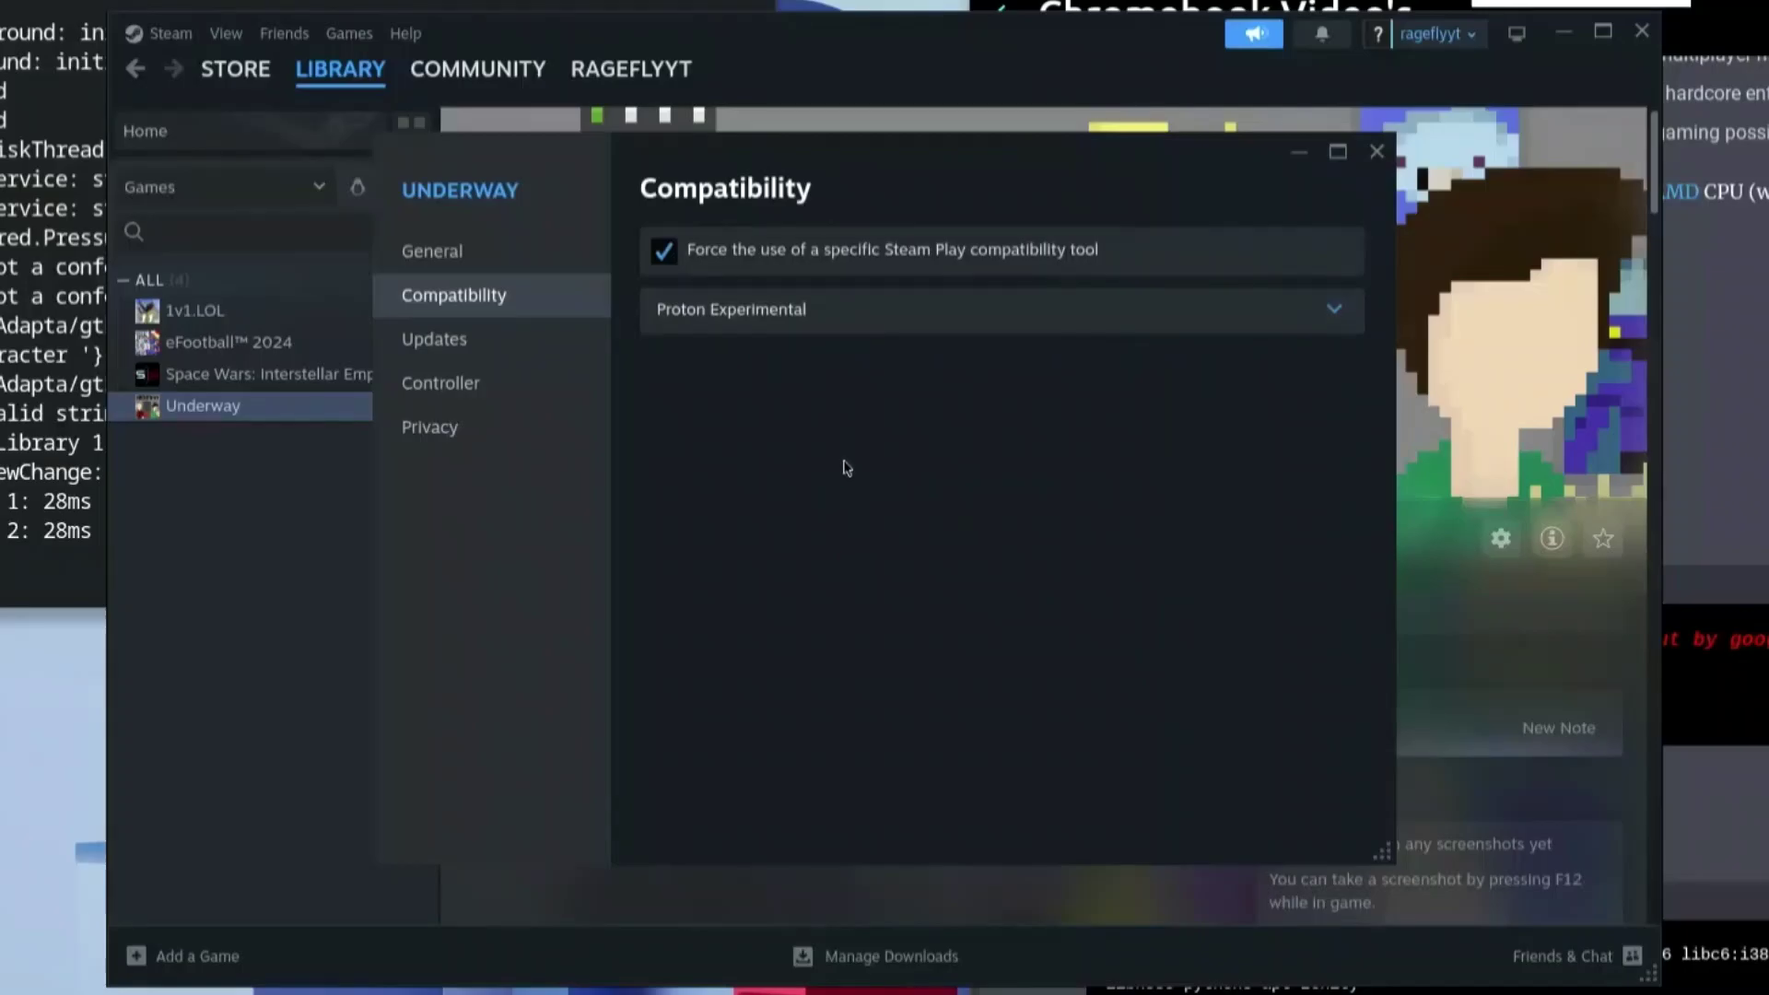
left_click(1376, 152)
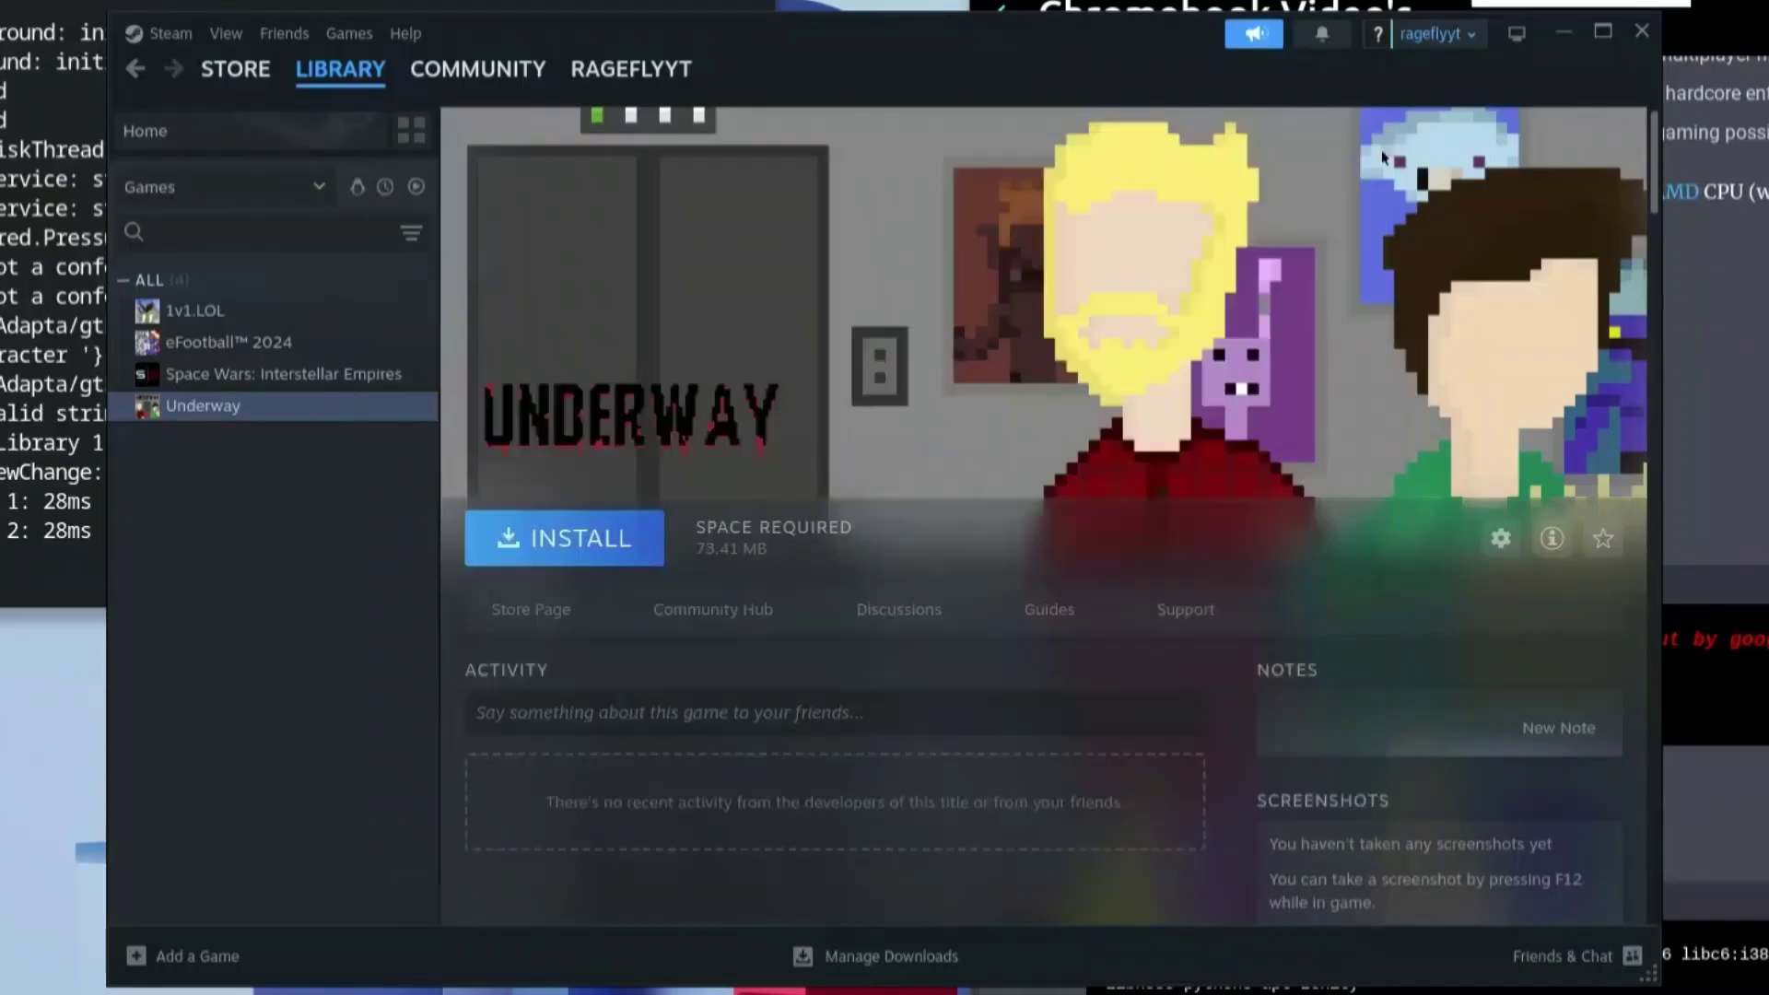
- Install Underway to the local drive and watch the download finish on the Downloads page
left_click(581, 540)
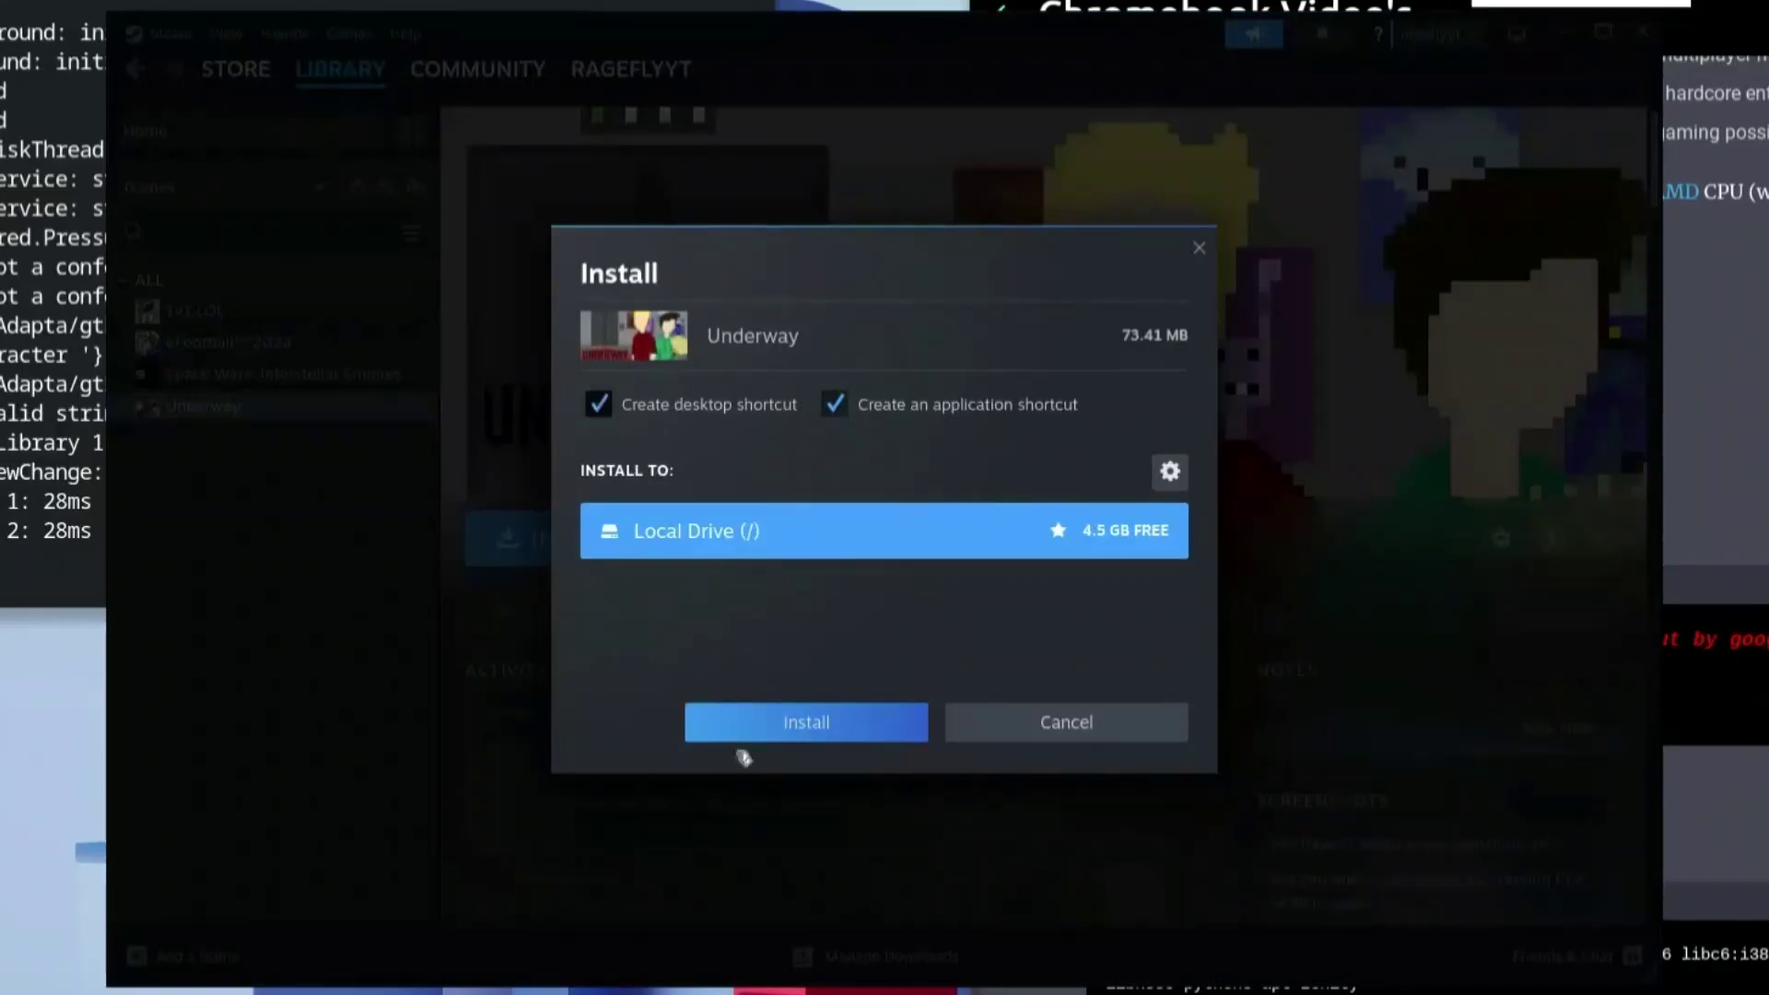
left_click(835, 726)
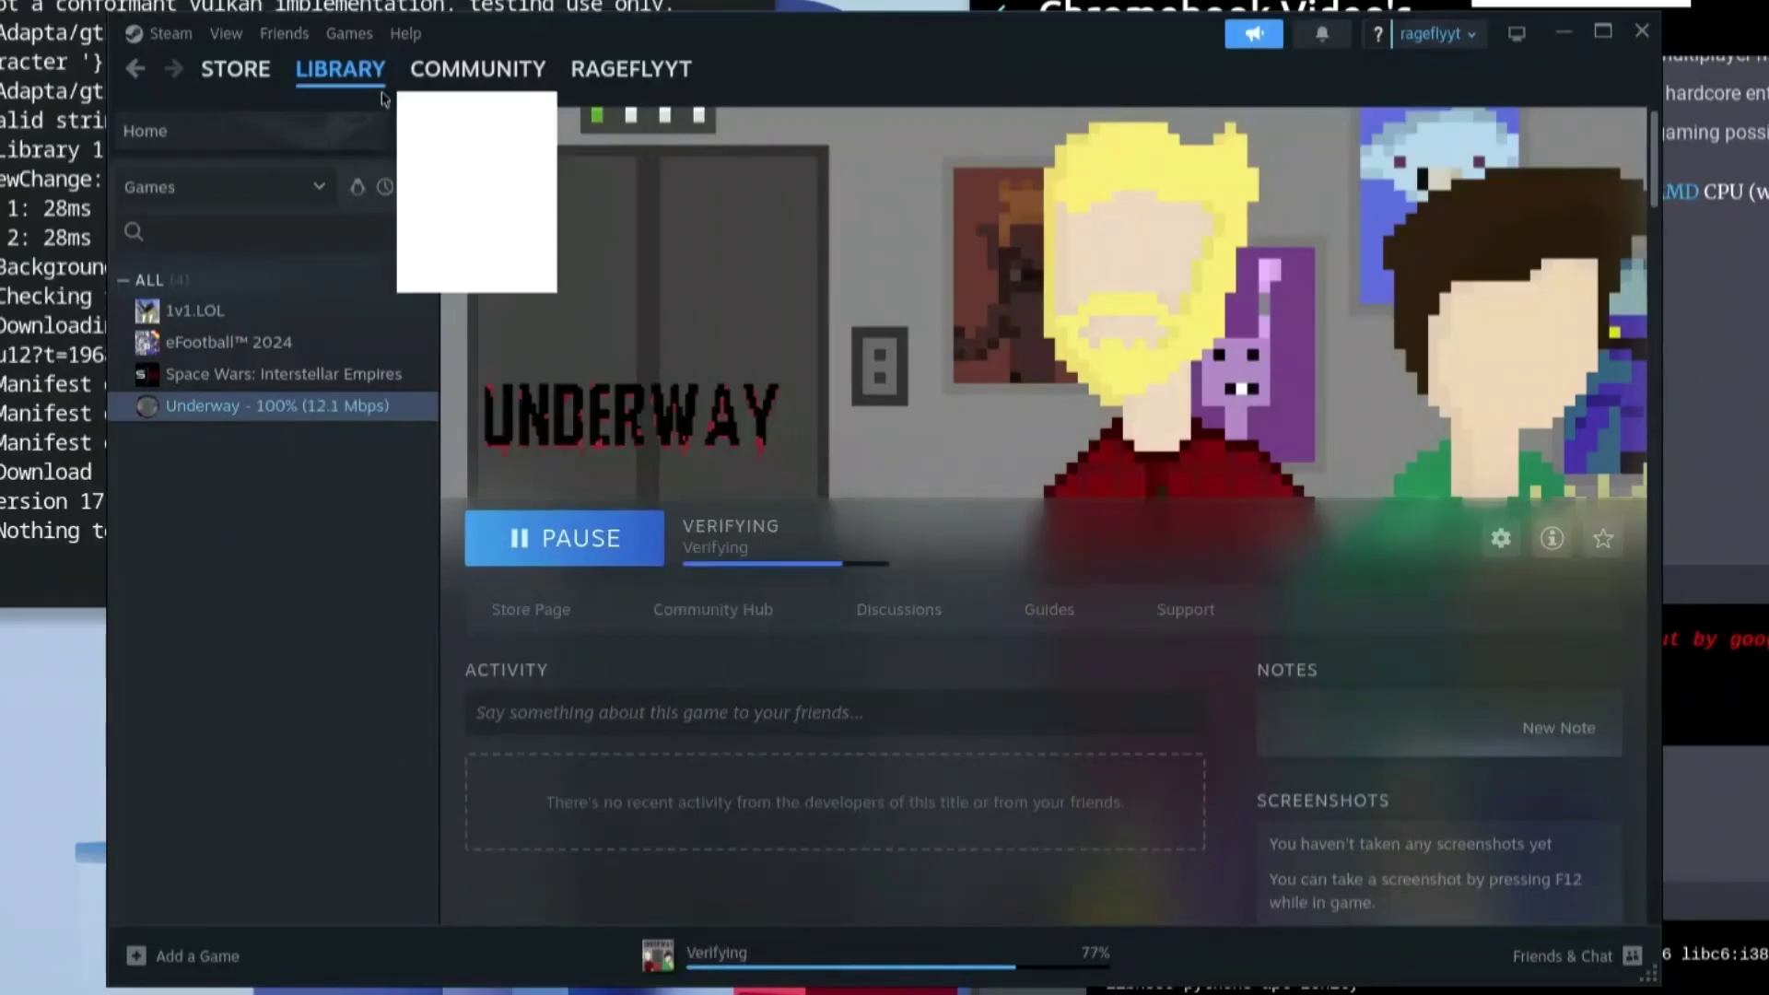
mouse_move(339, 72)
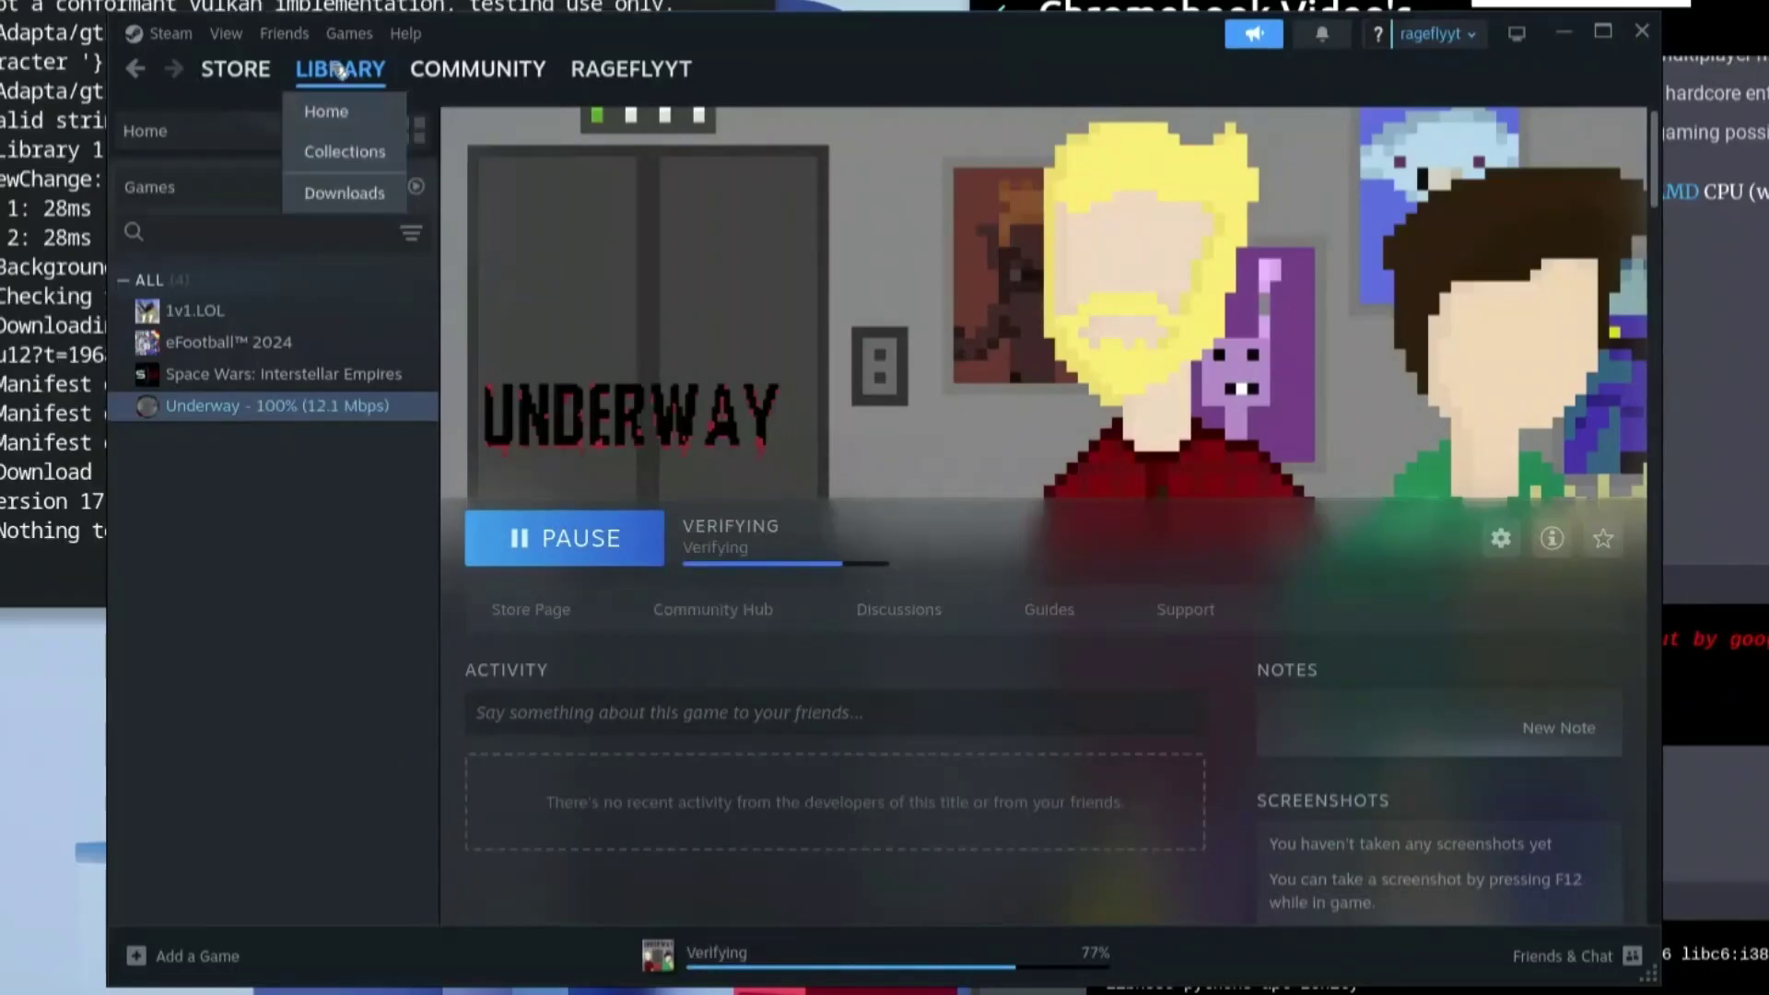
left_click(341, 195)
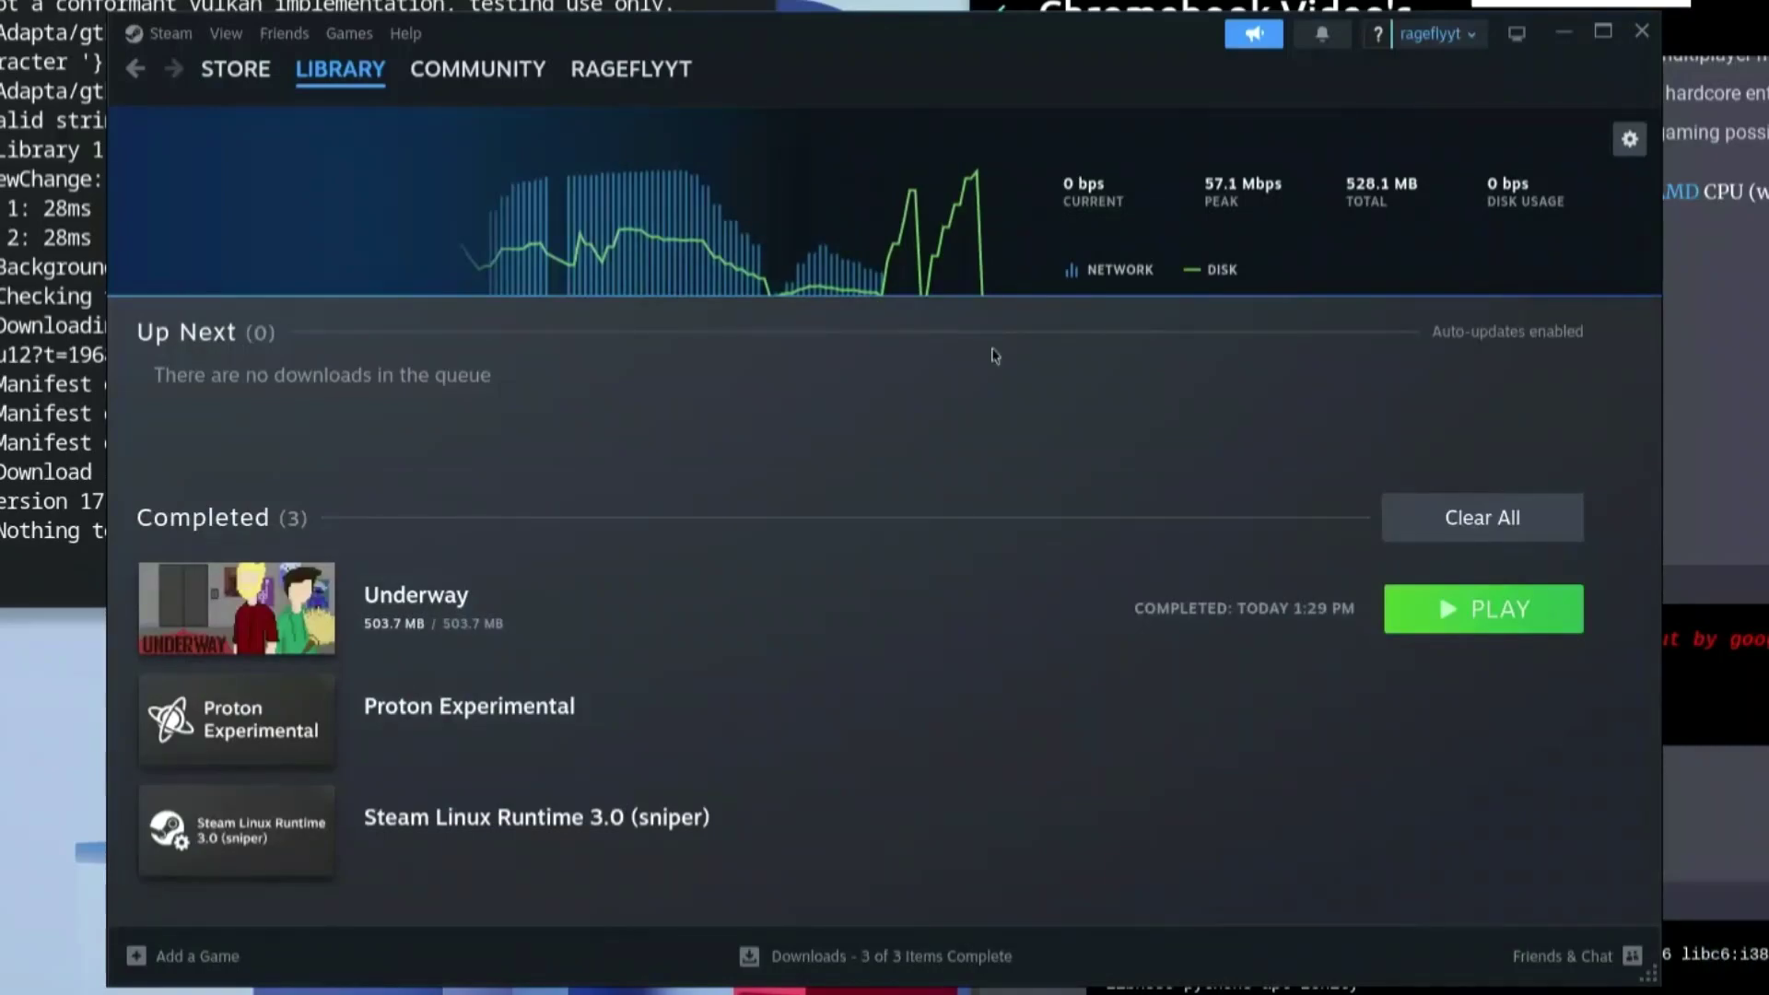
left_click(170, 33)
- Set 'Run other titles with' to Proton 9.0-2, then back to Proton Experimental, skipping both restart prompts
left_click(171, 277)
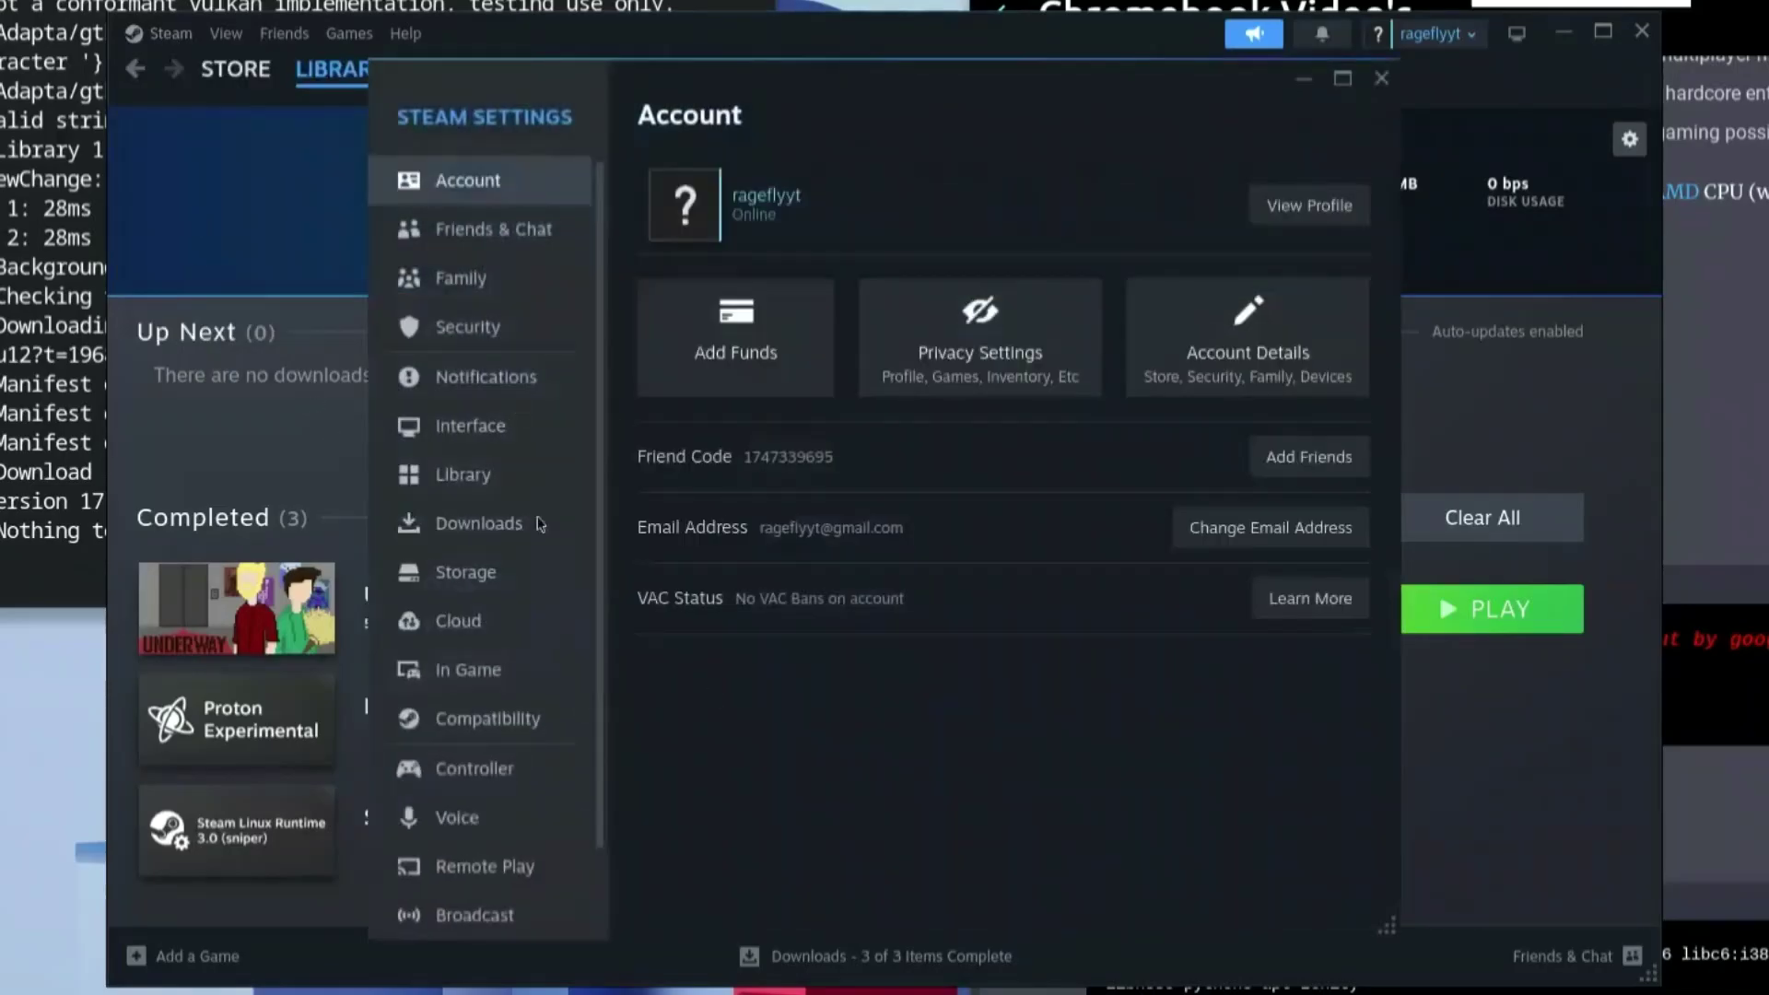
left_click(476, 726)
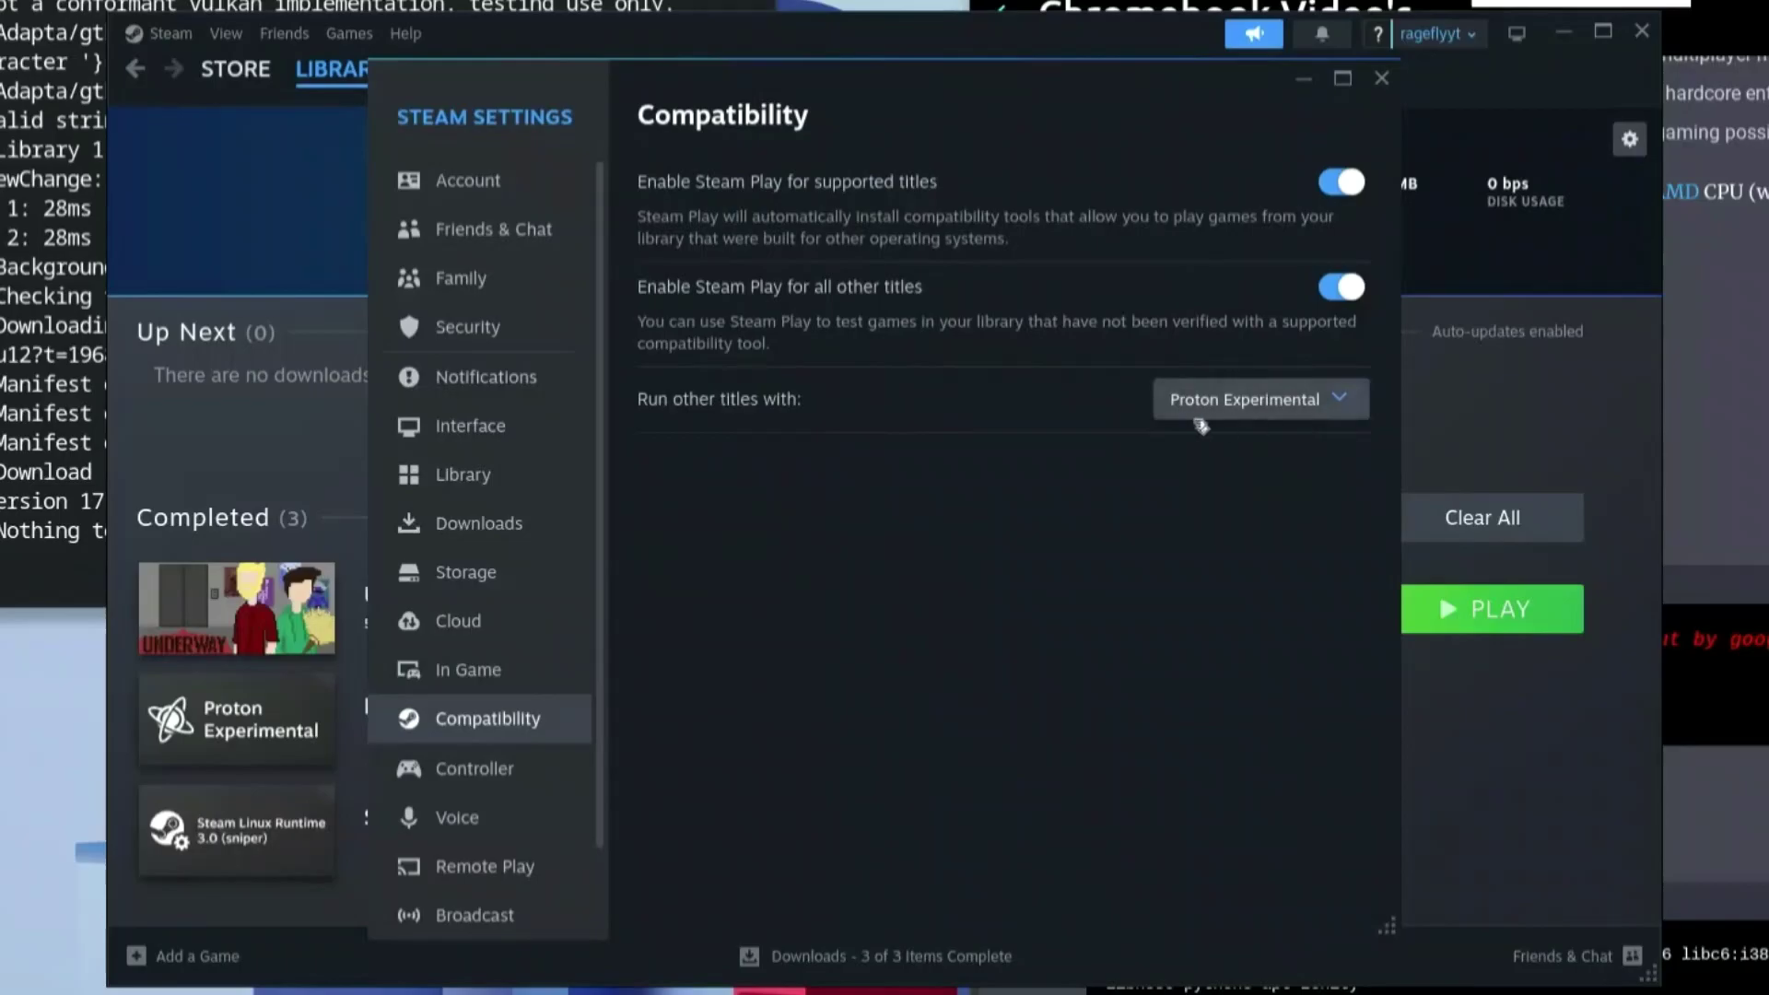
left_click(1315, 414)
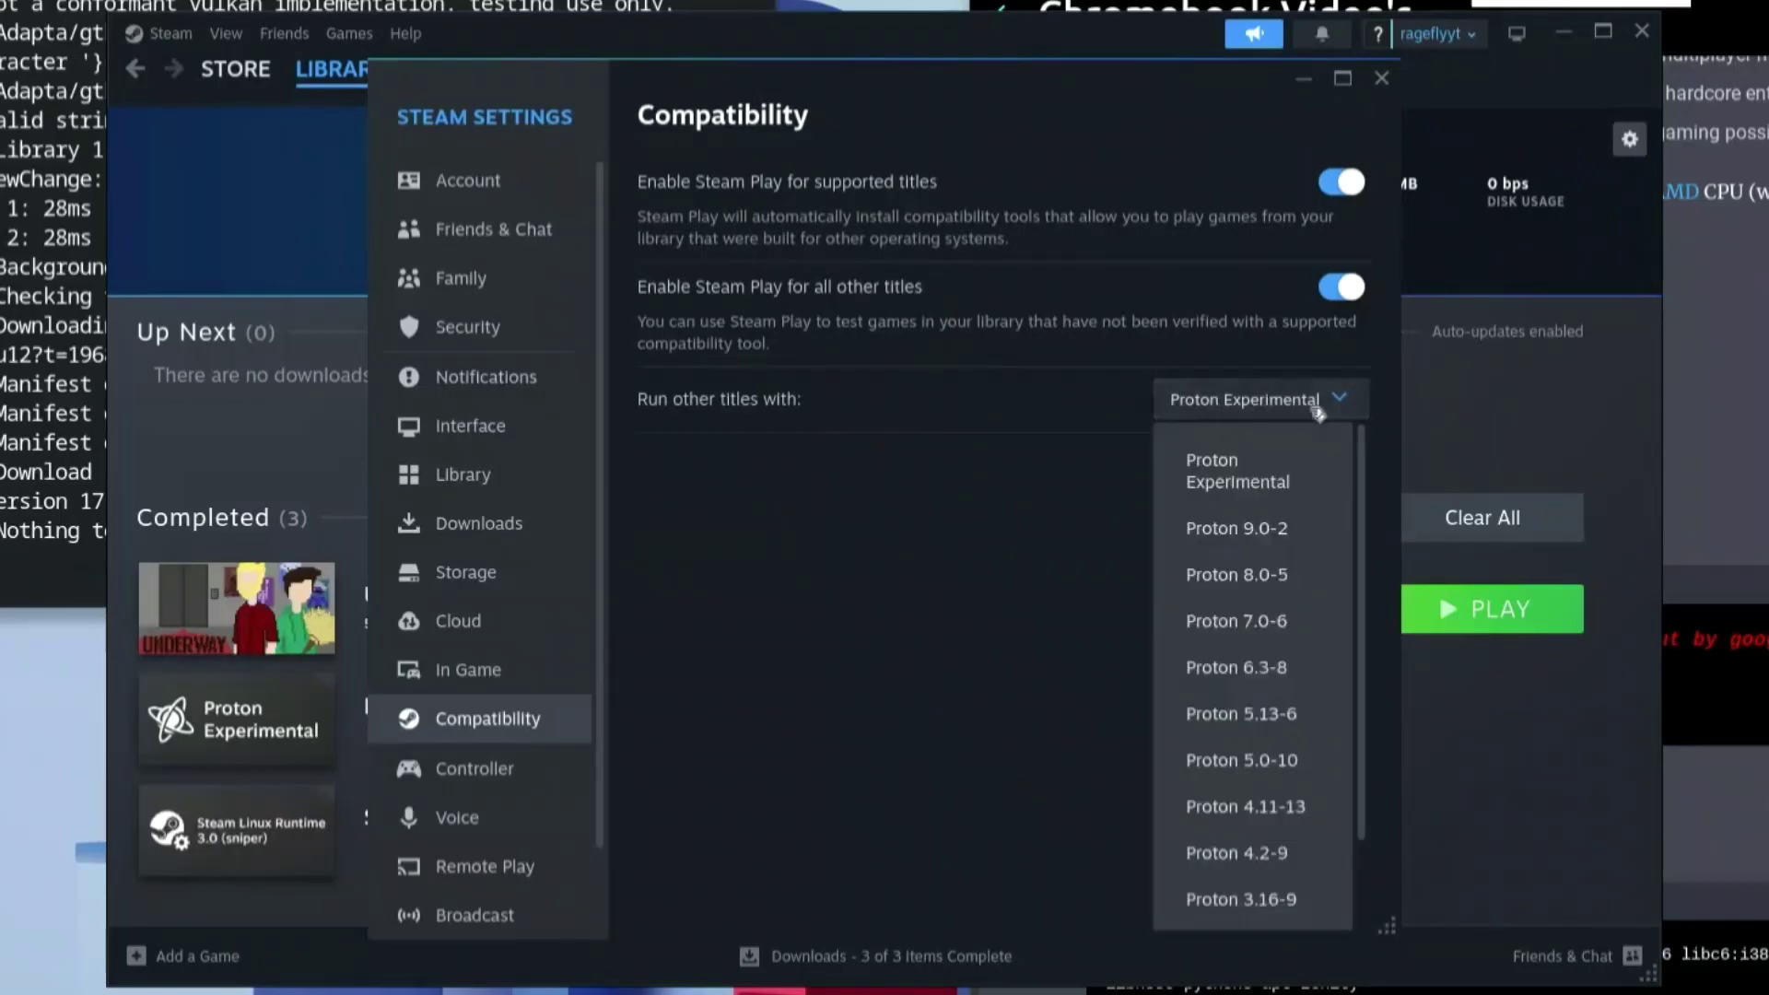
left_click(1269, 531)
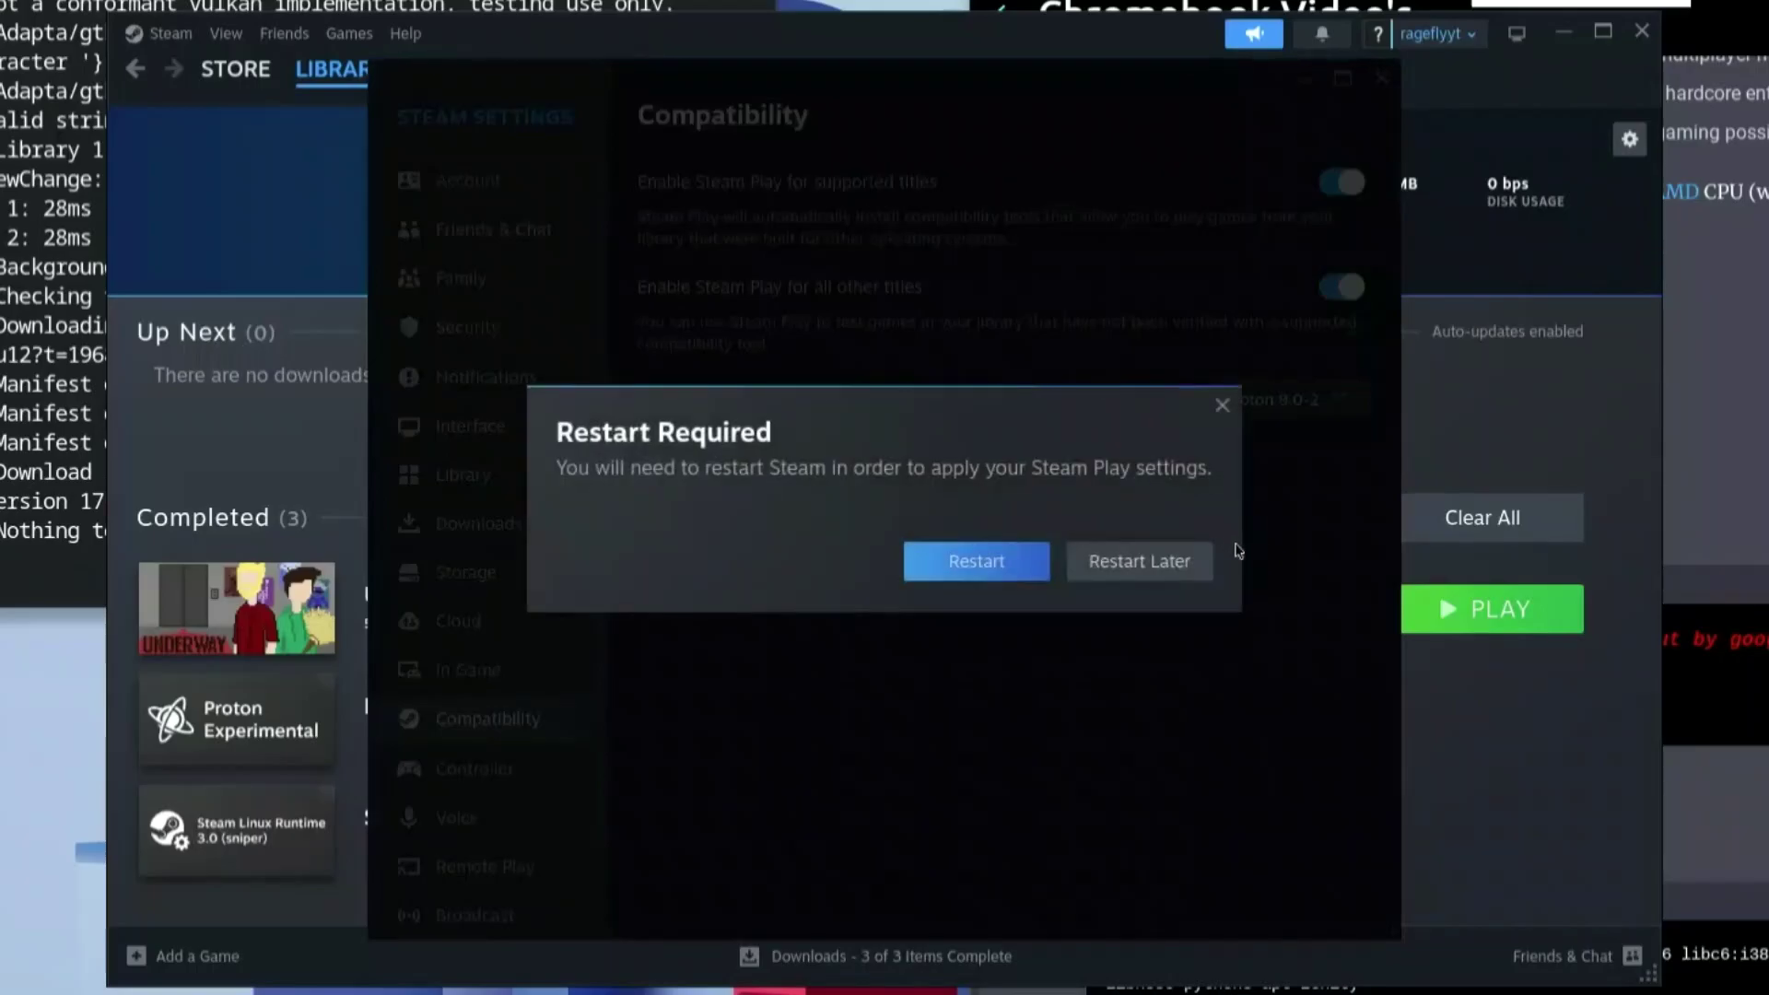
left_click(1223, 405)
left_click(1294, 405)
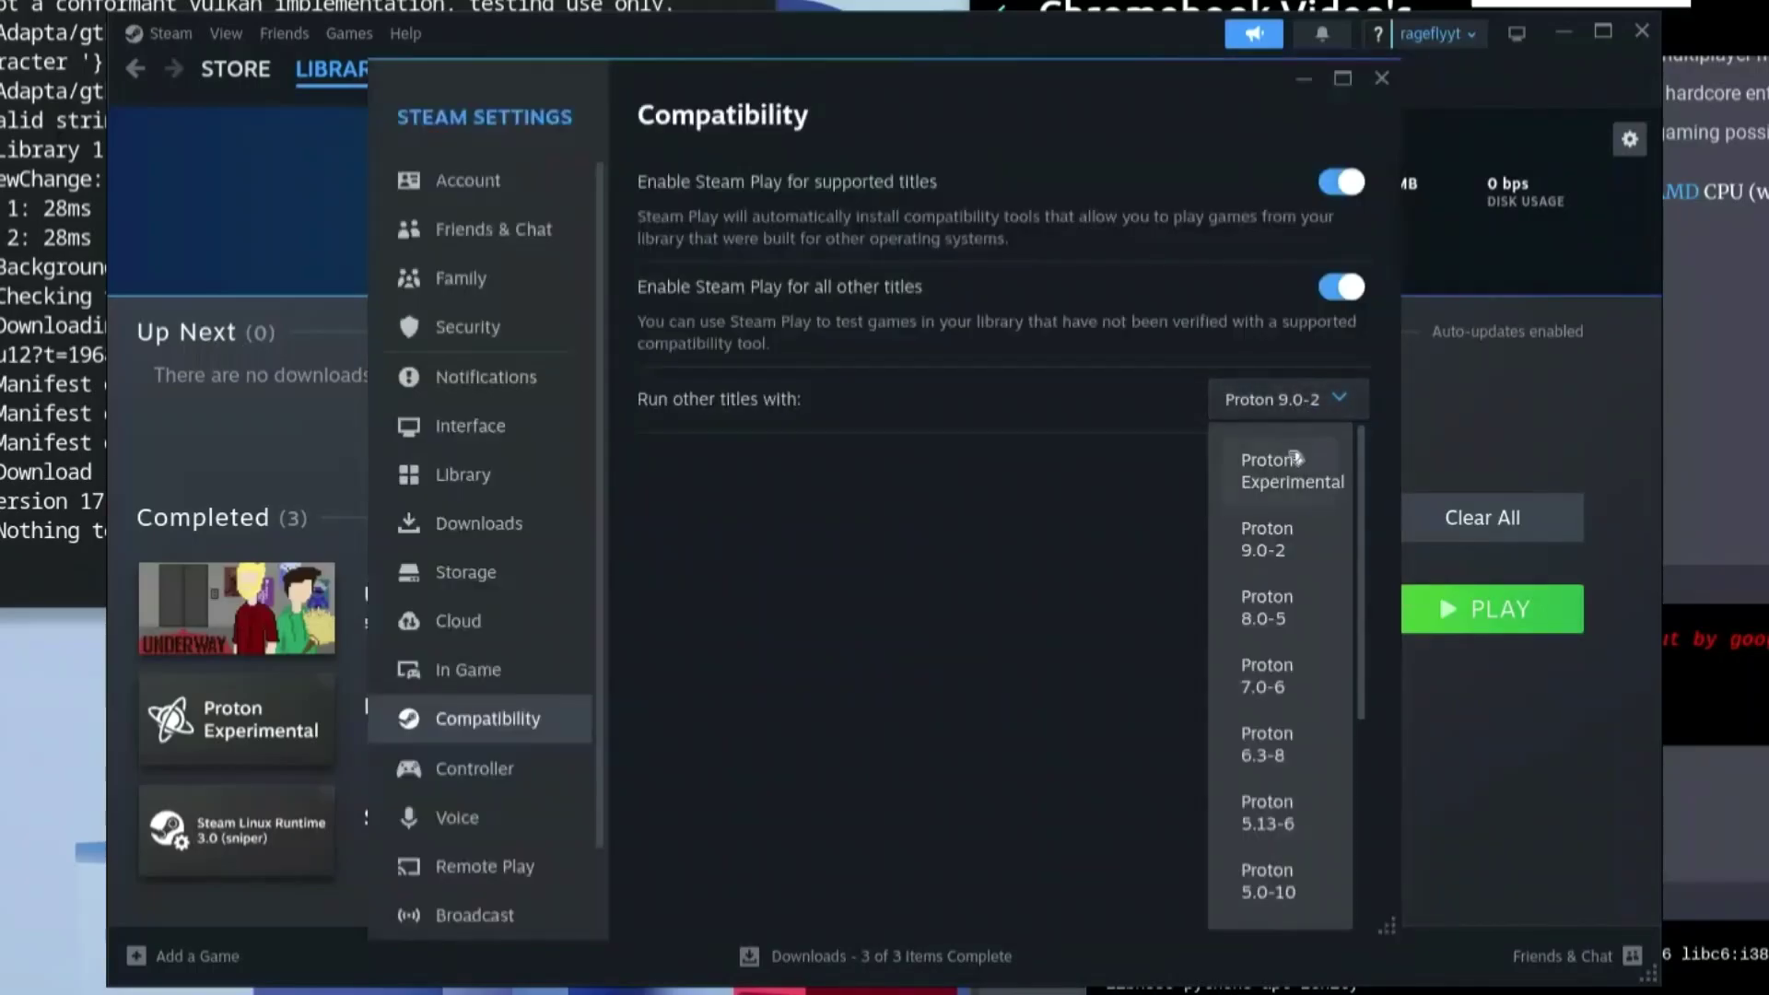
left_click(1294, 461)
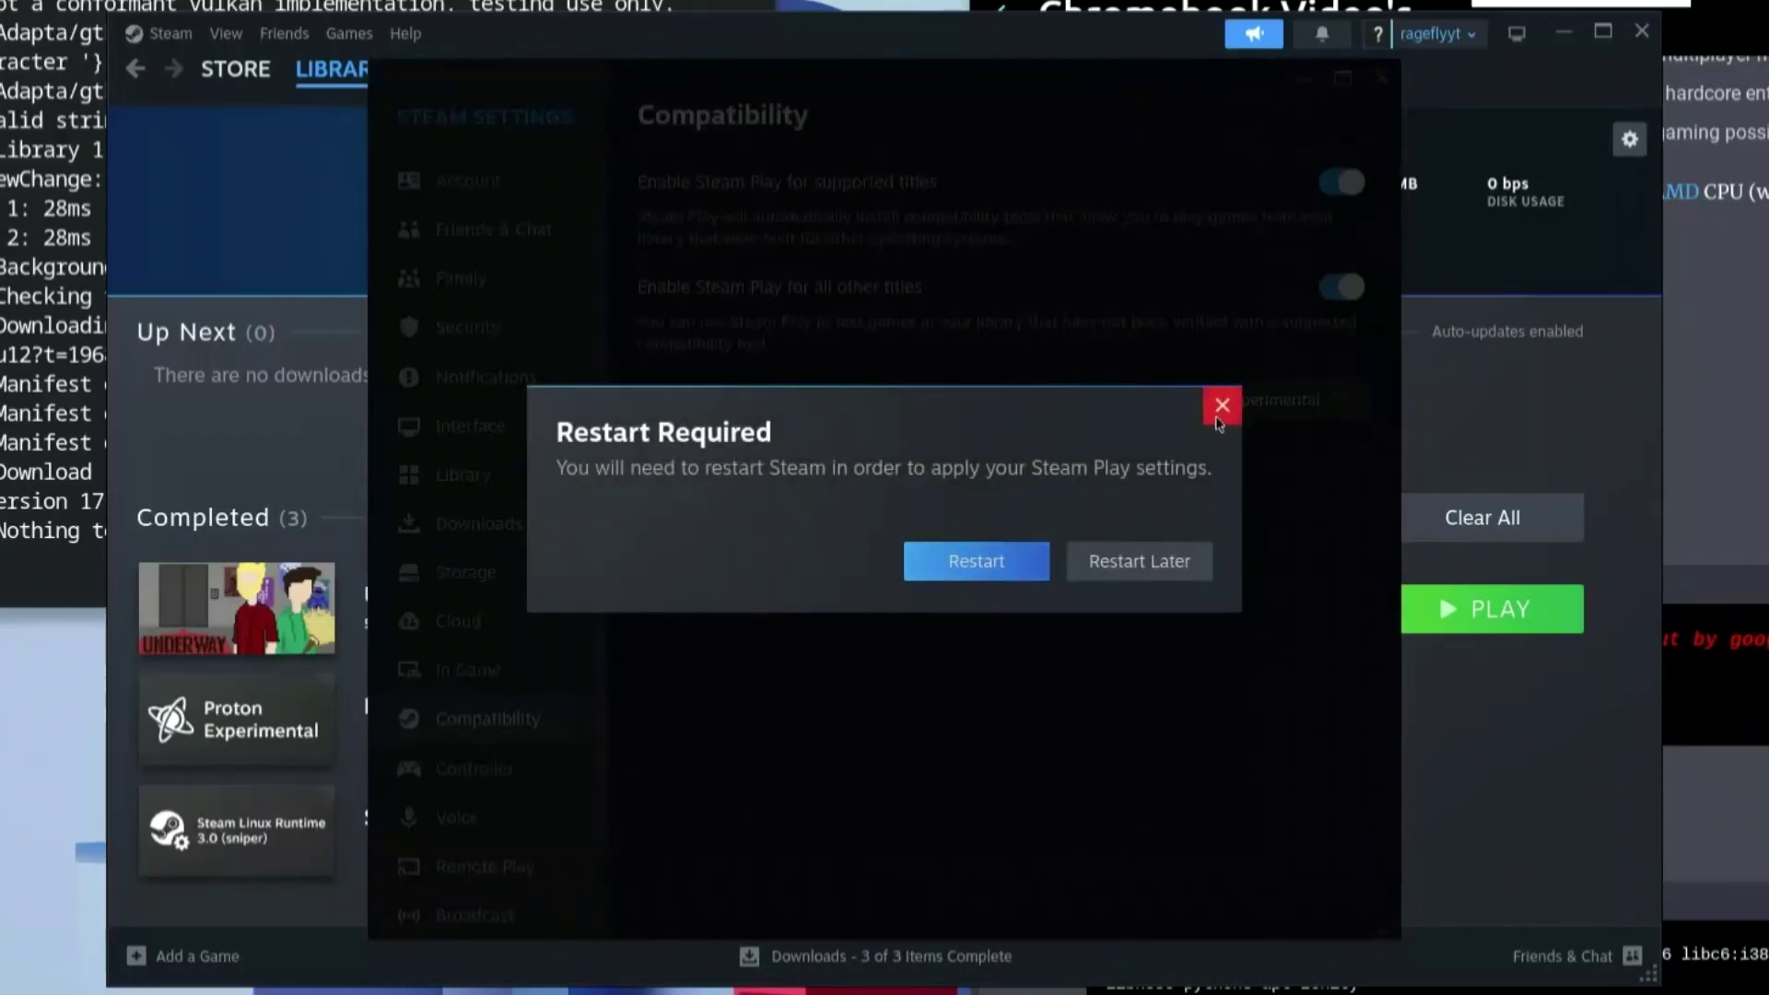
left_click(1221, 410)
- Close Steam Settings and walk Underway's character back and forth with the Left and Right arrow keys
left_click(1383, 90)
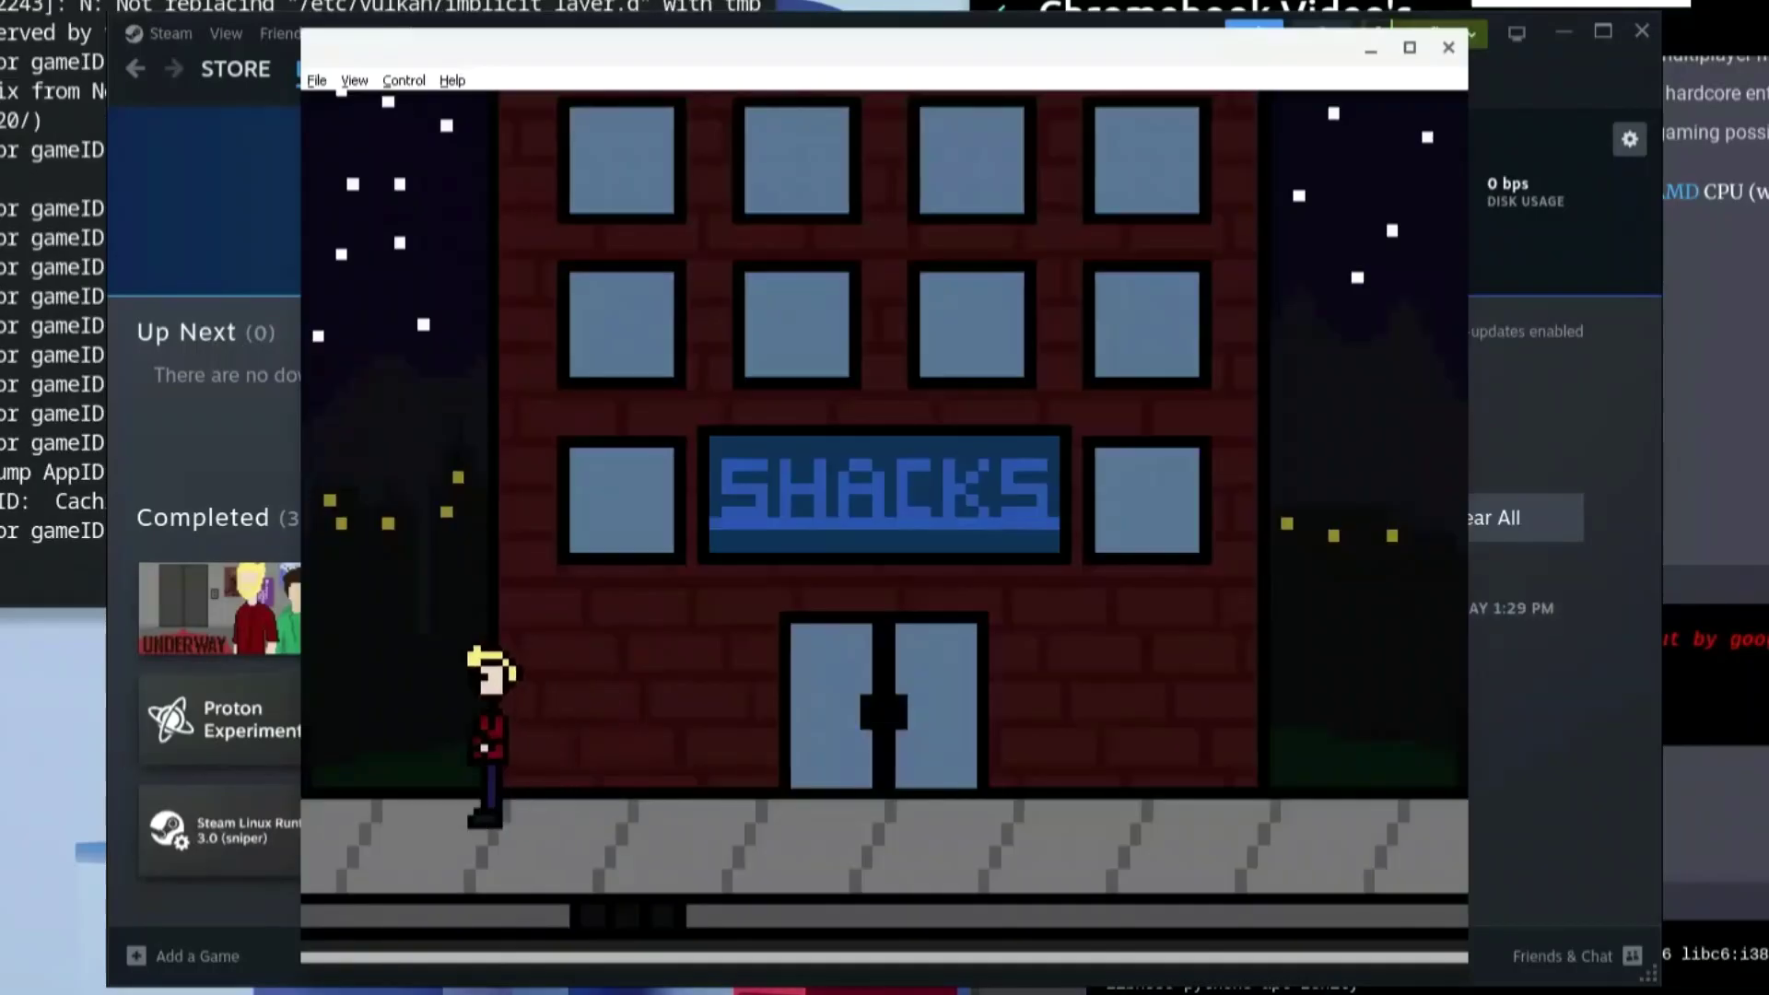
key("Right")
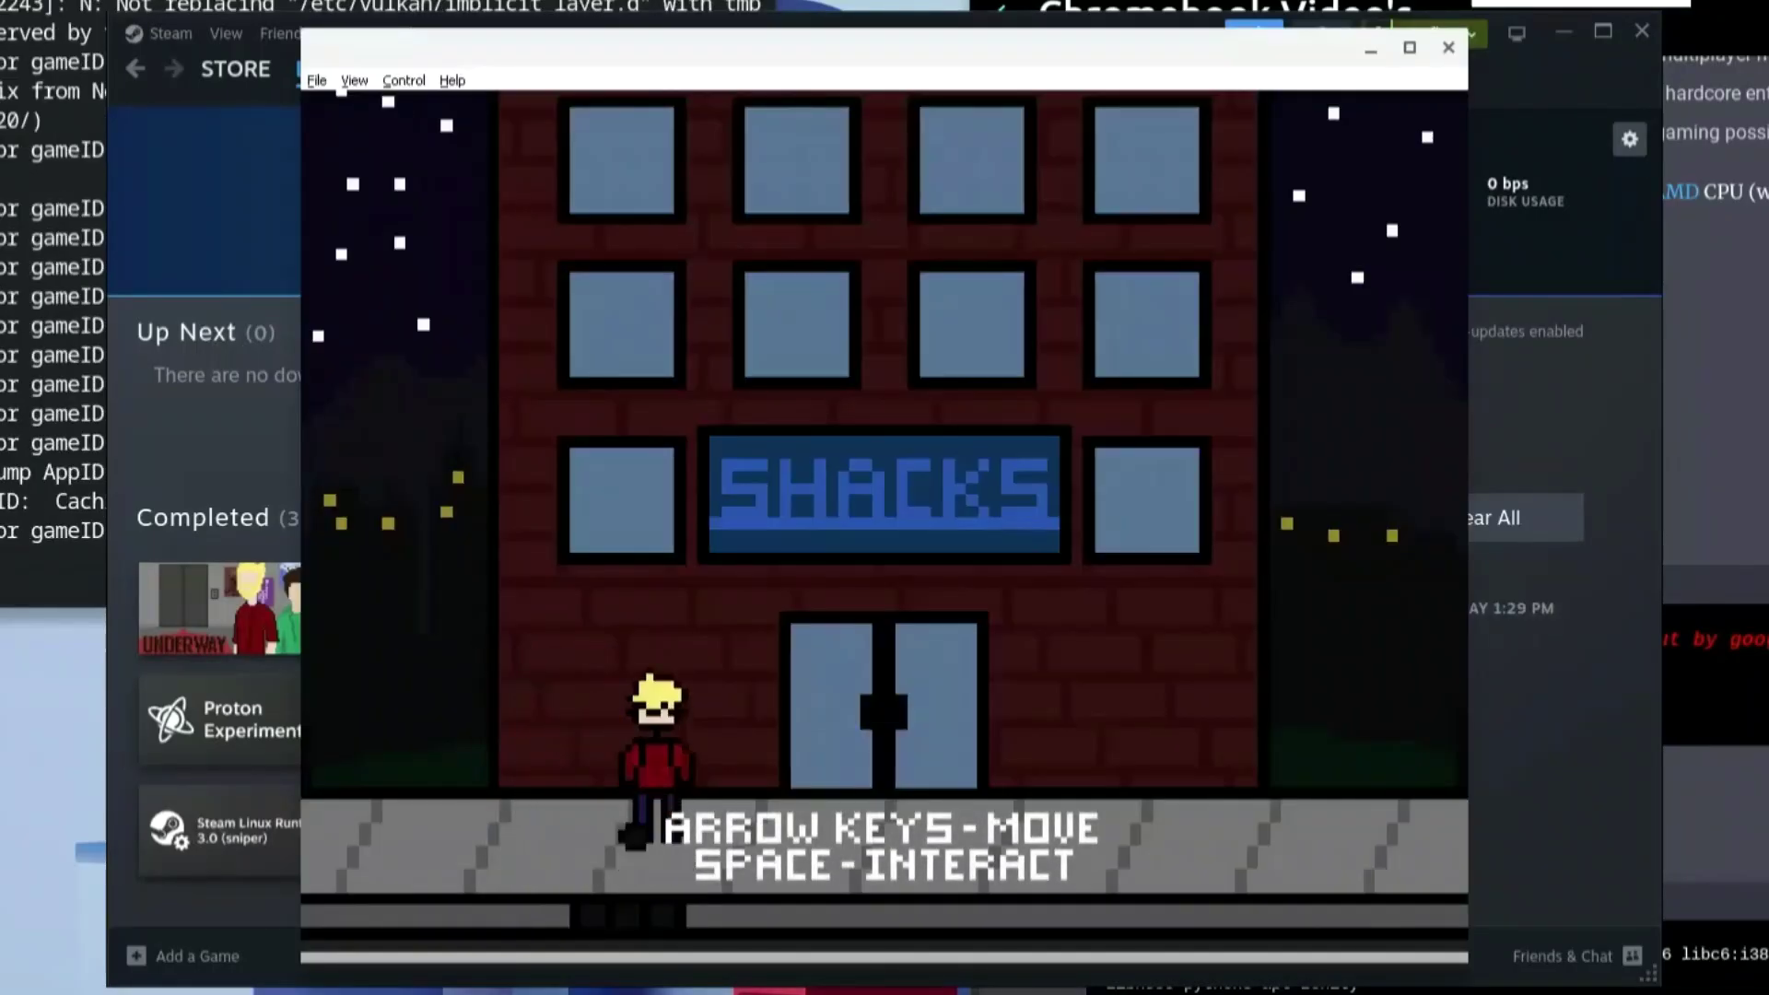
key("Left")
key("Right")
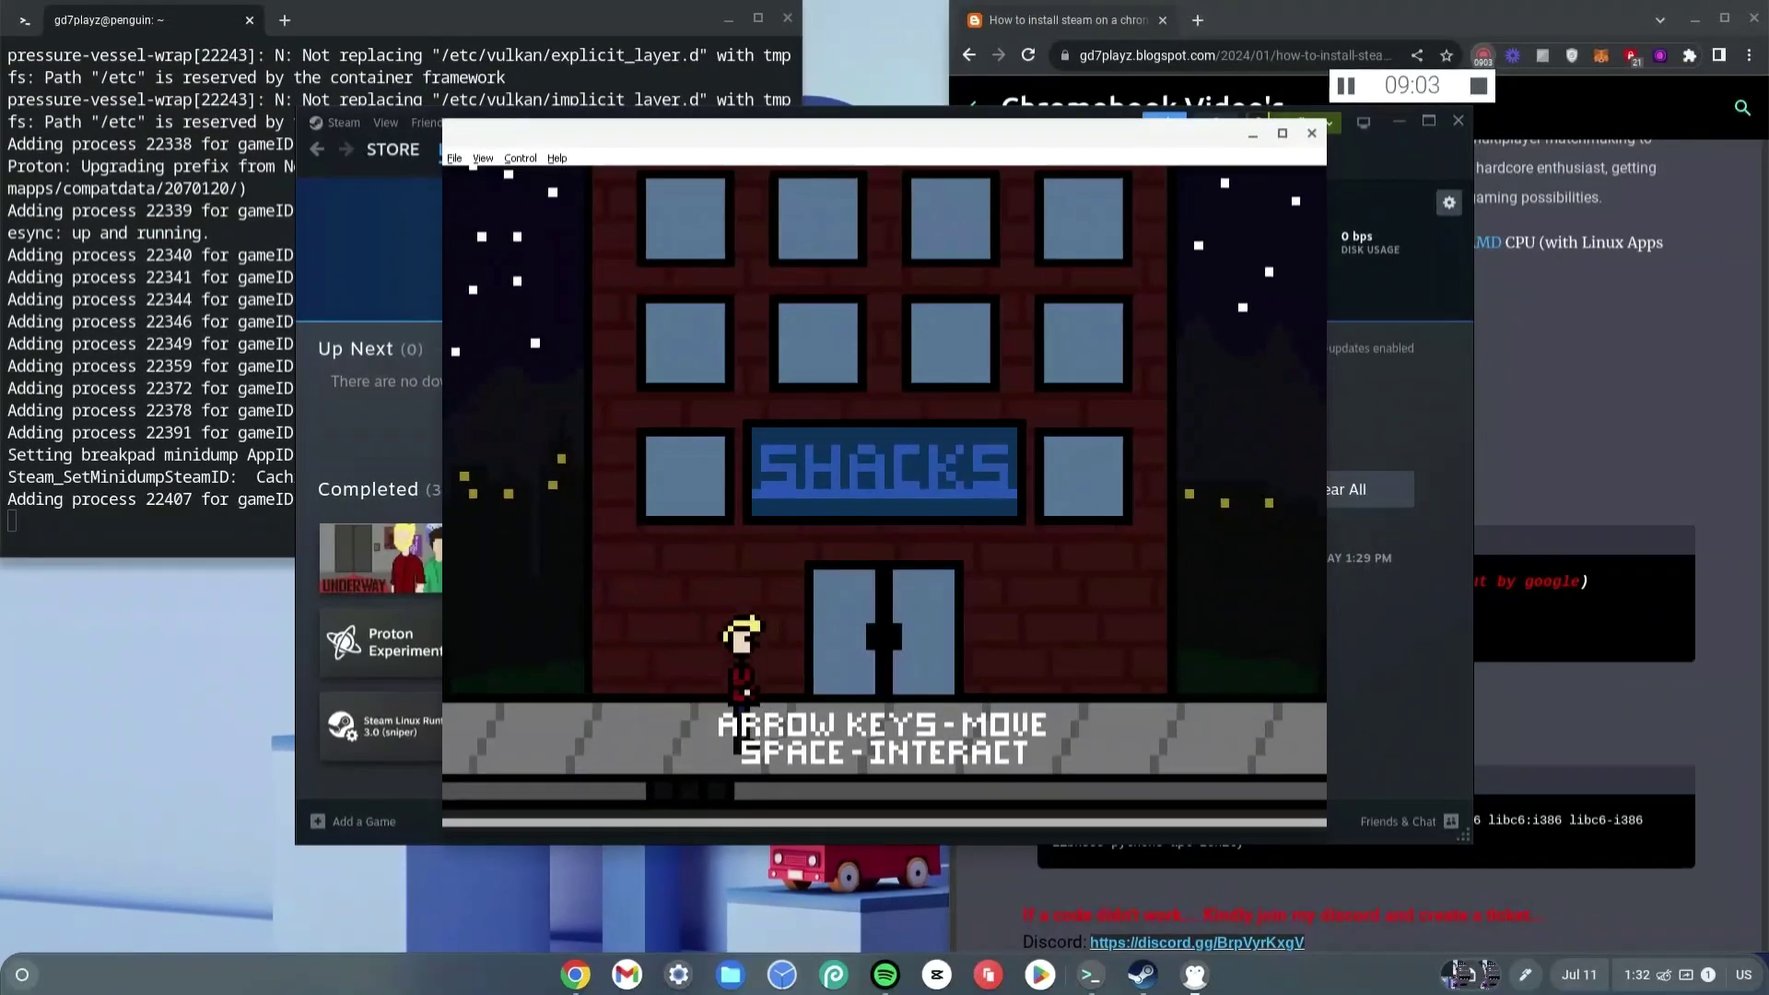
key("Left")
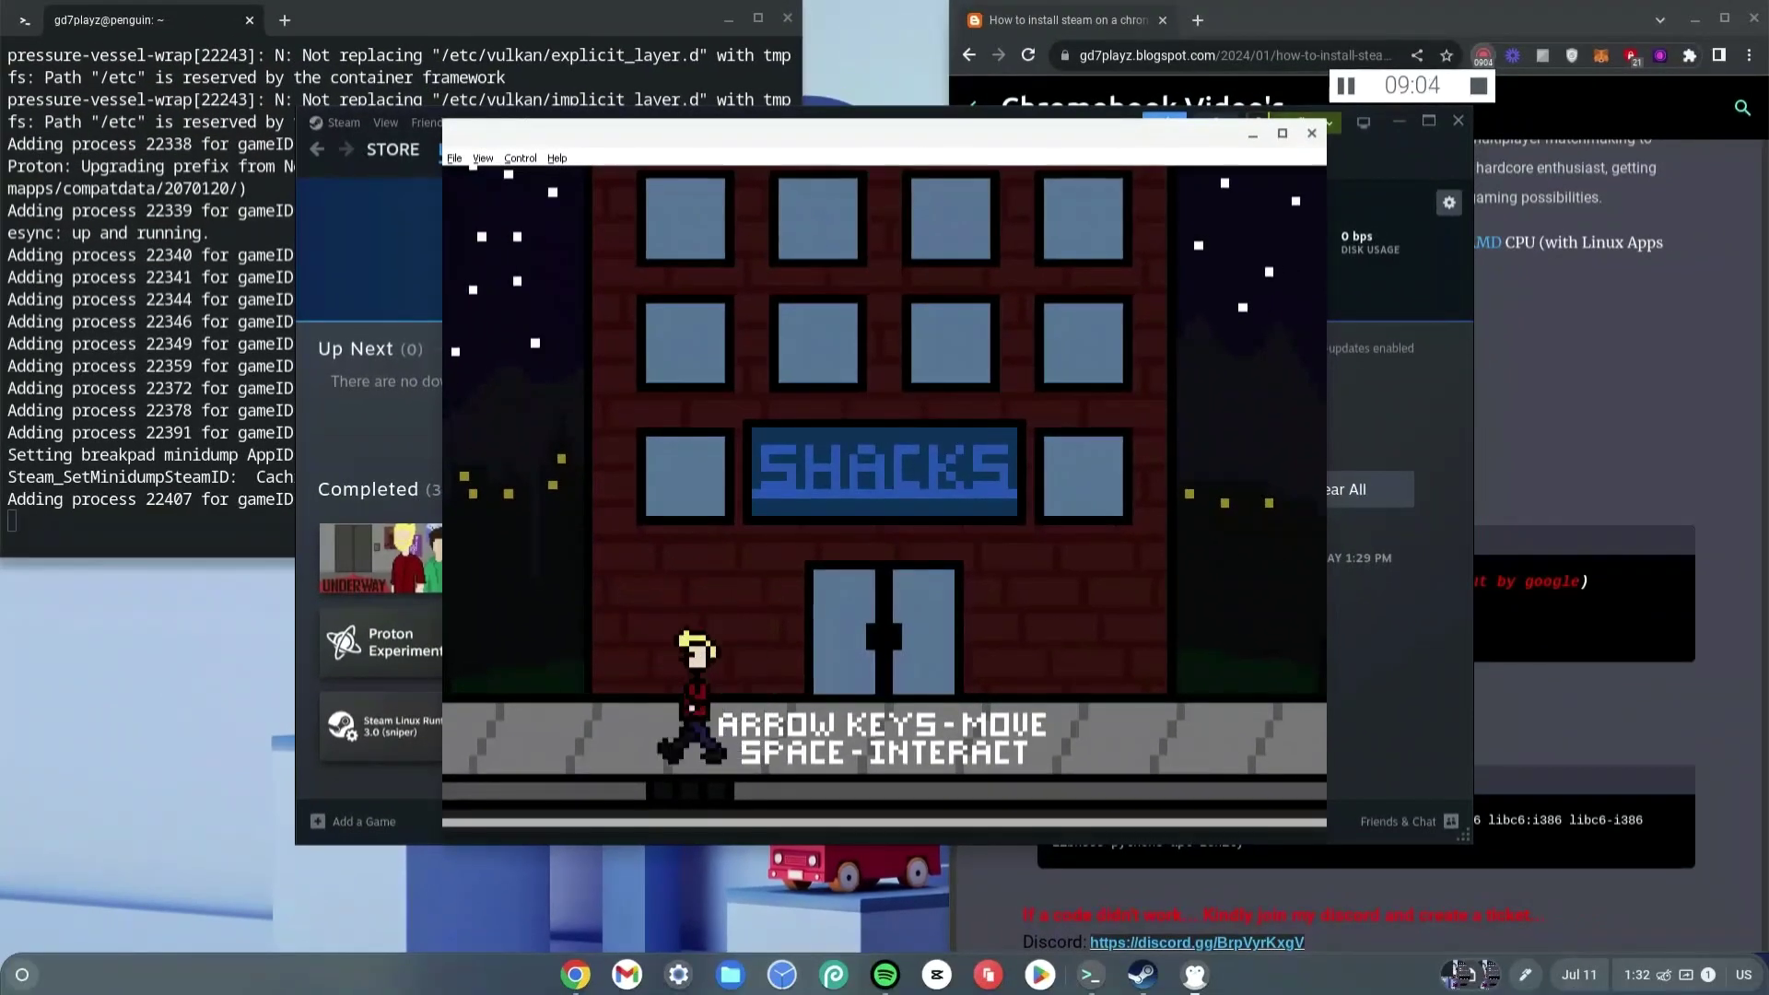
key("Right")
key("Right")
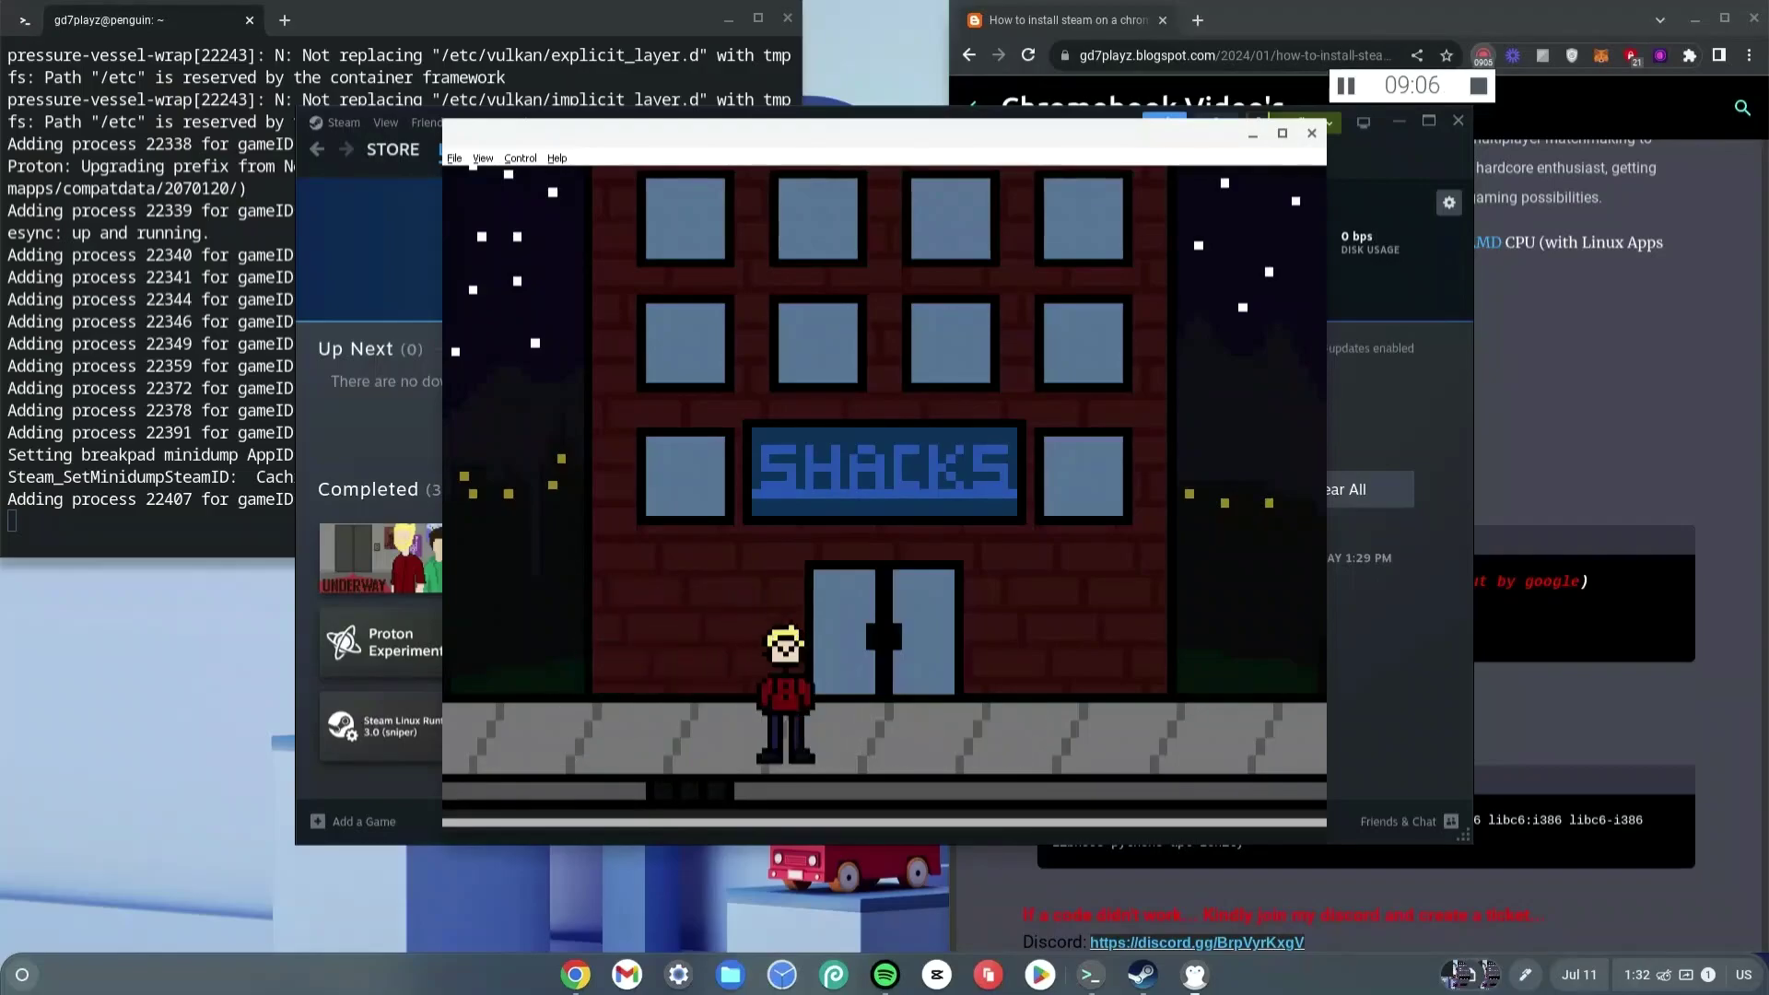
key("Left")
key("Right")
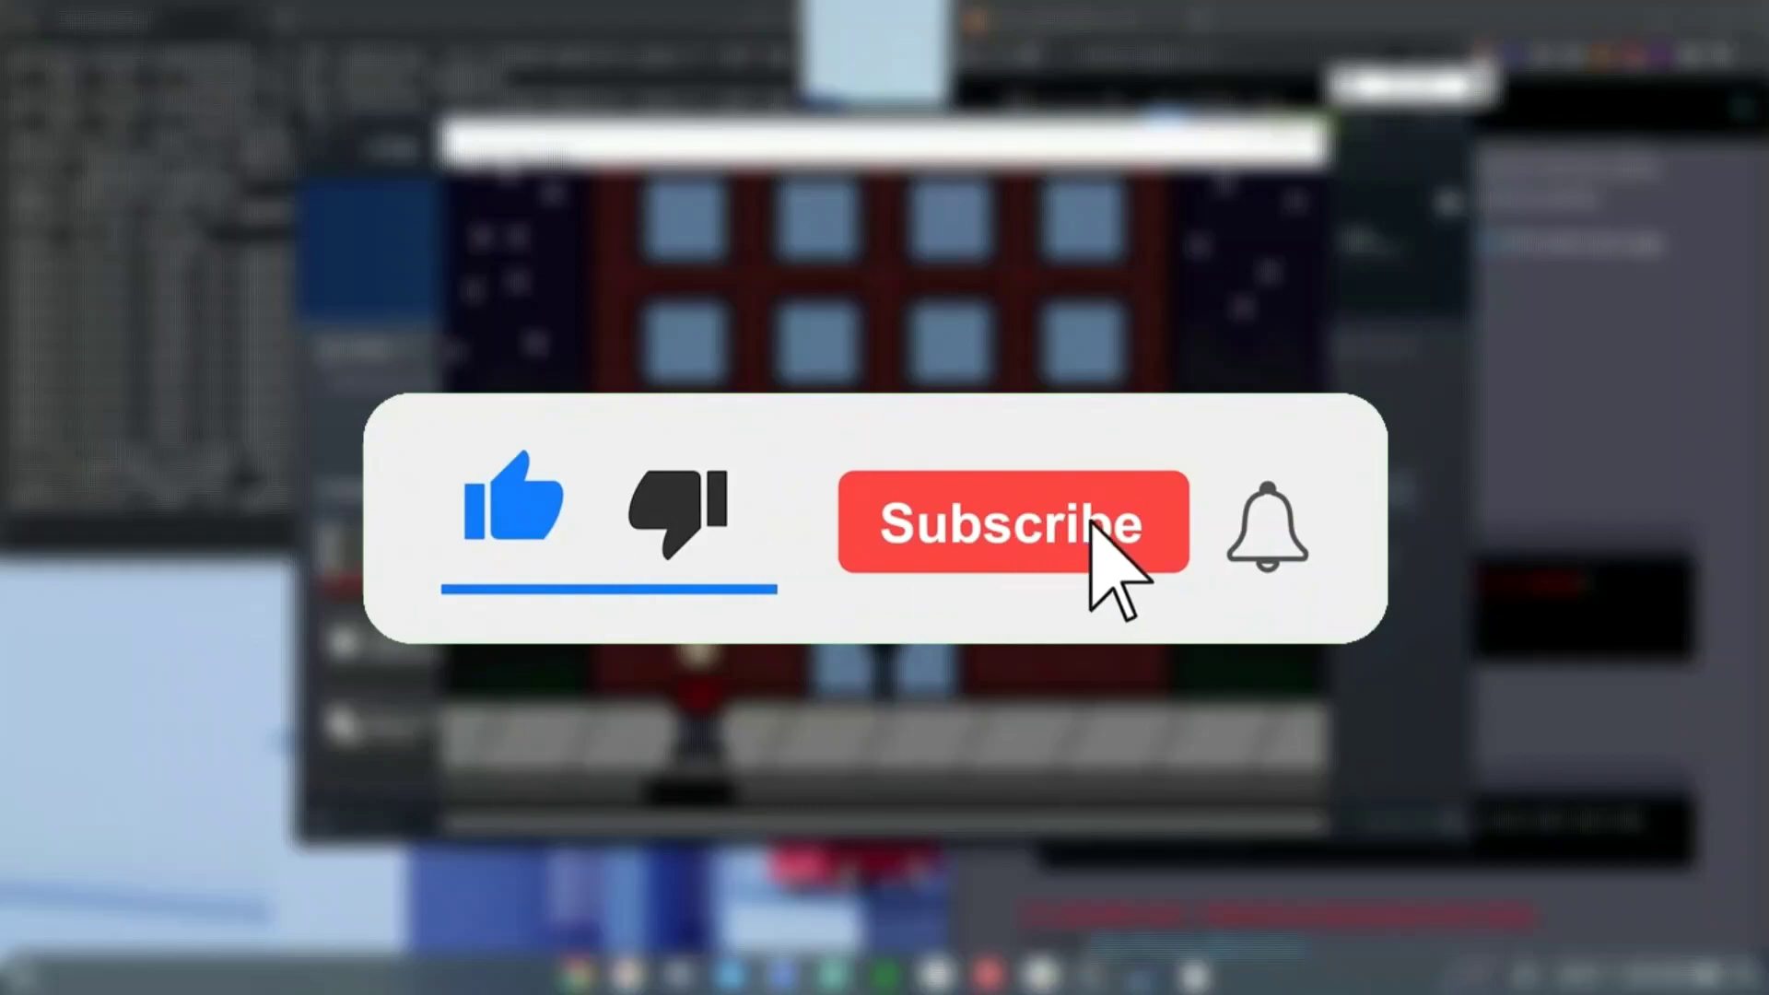
- Walk the character left and right along the sidewalk outside the Shacks building
key("Left")
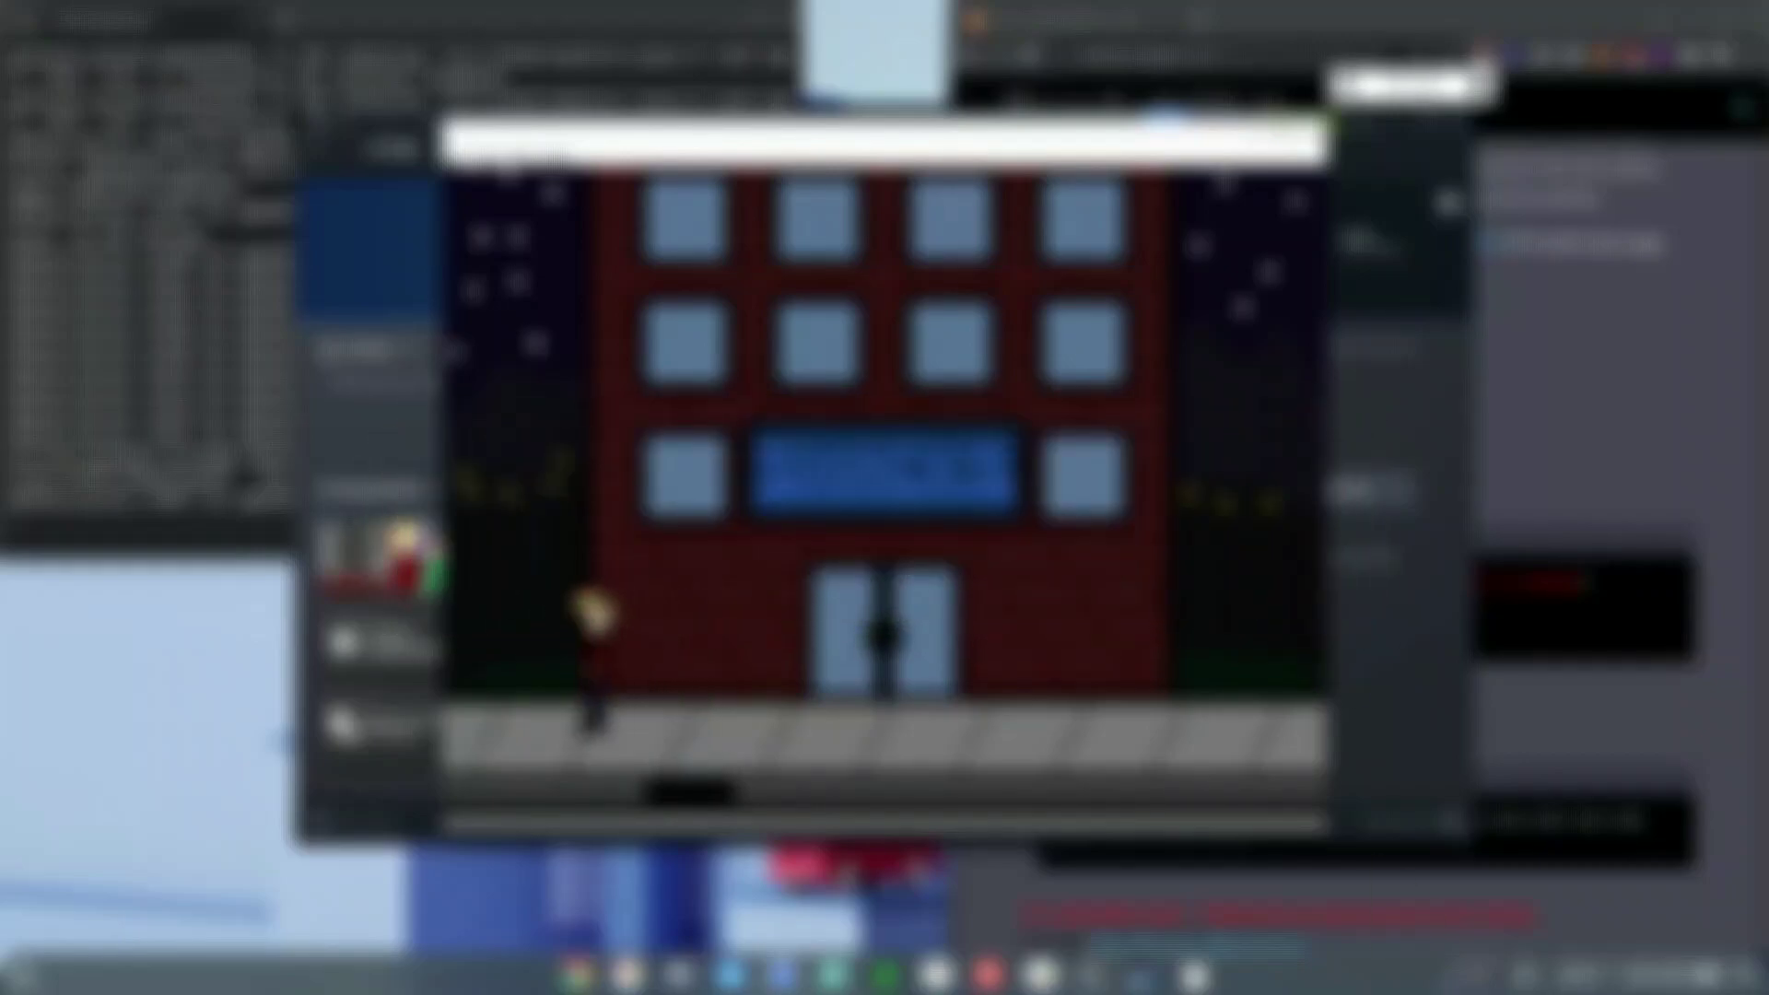
key("Right")
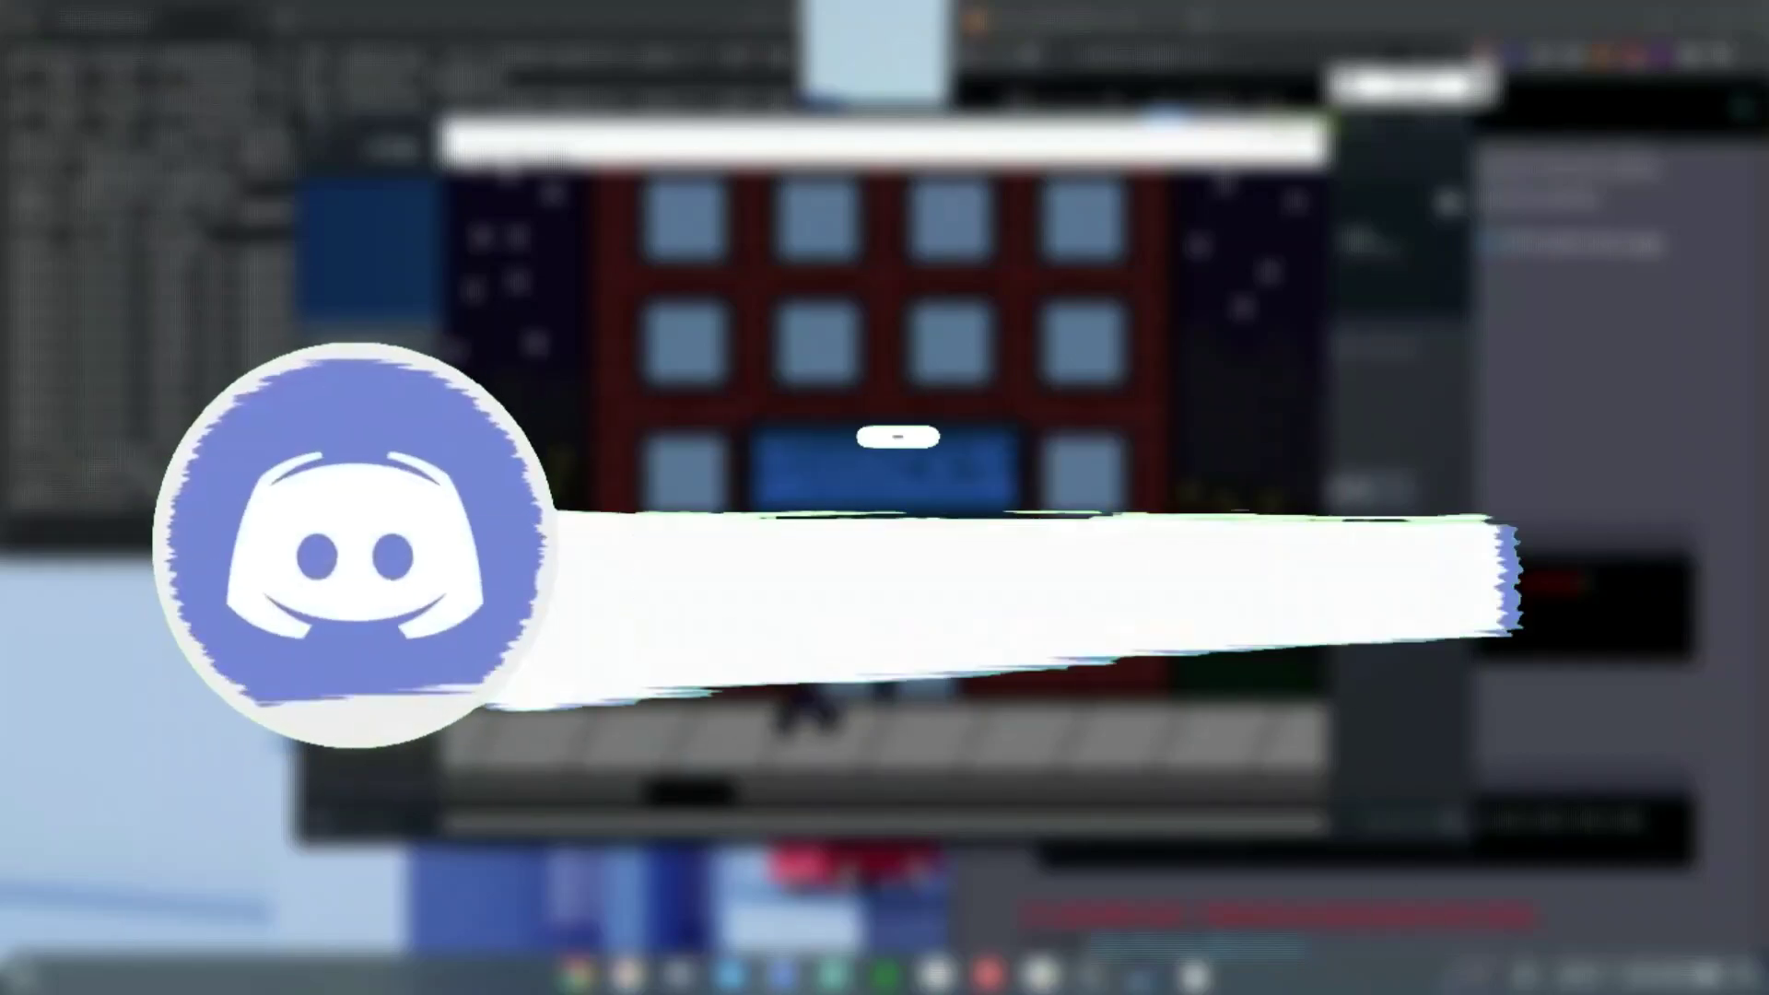
key("Right")
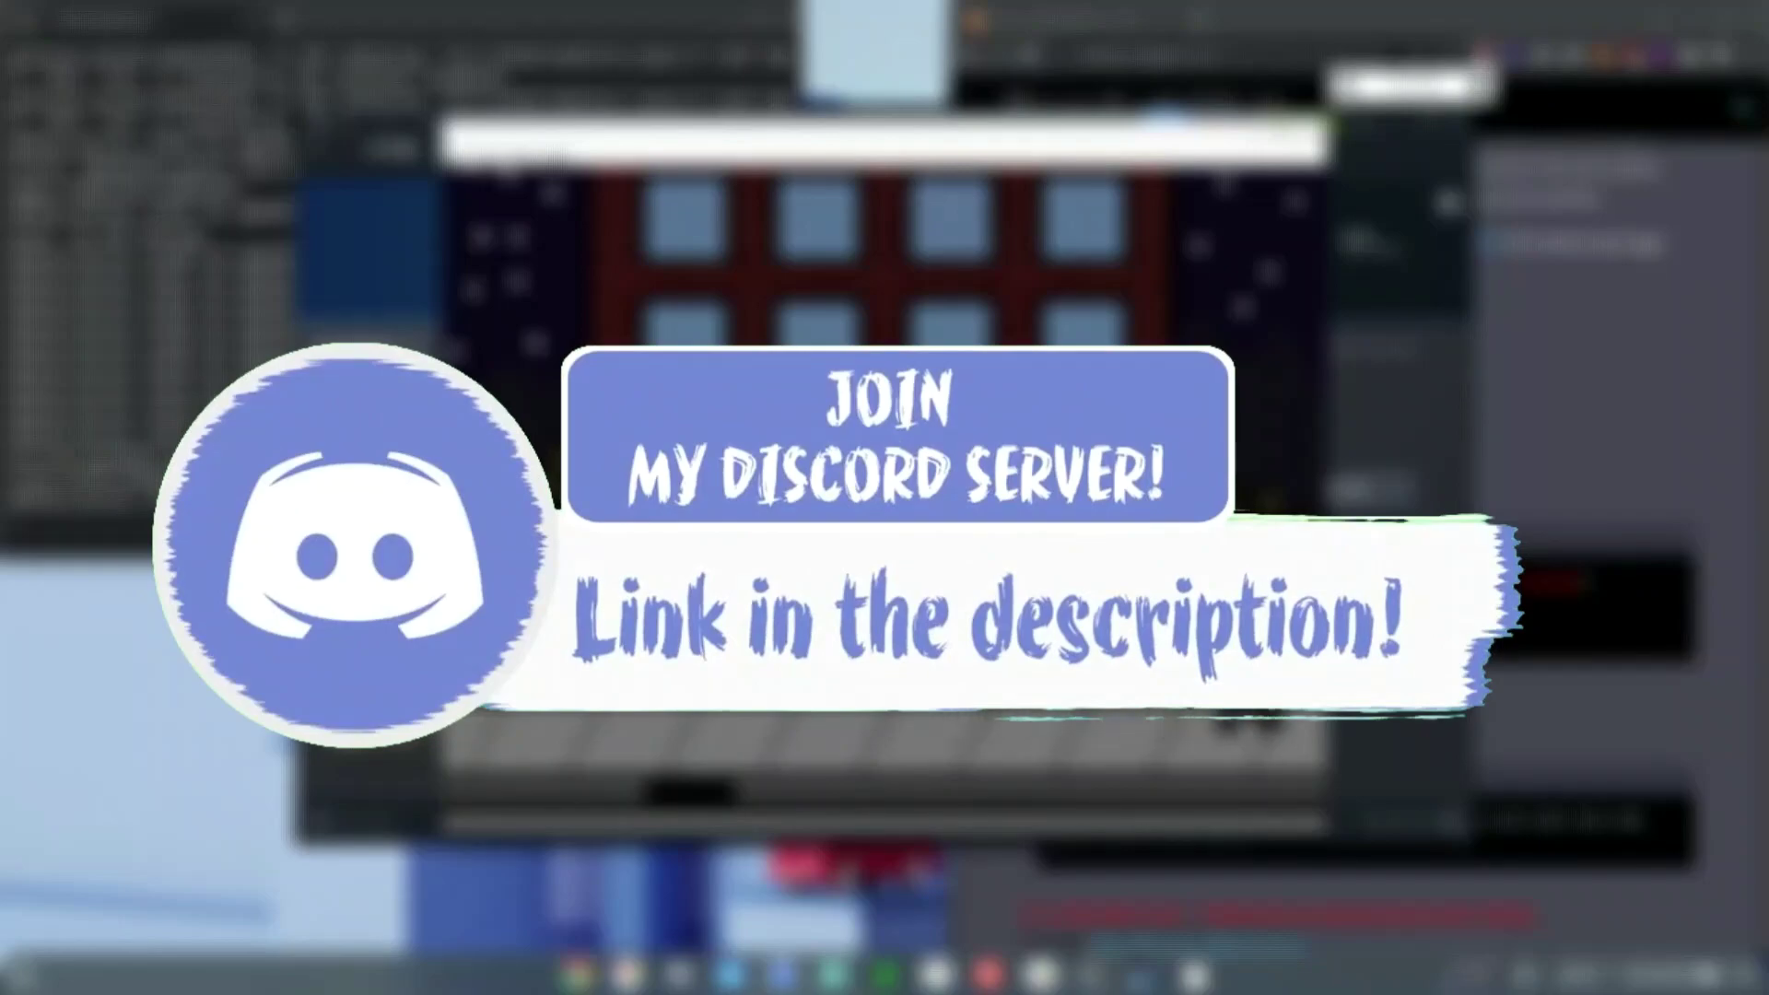
key("Left")
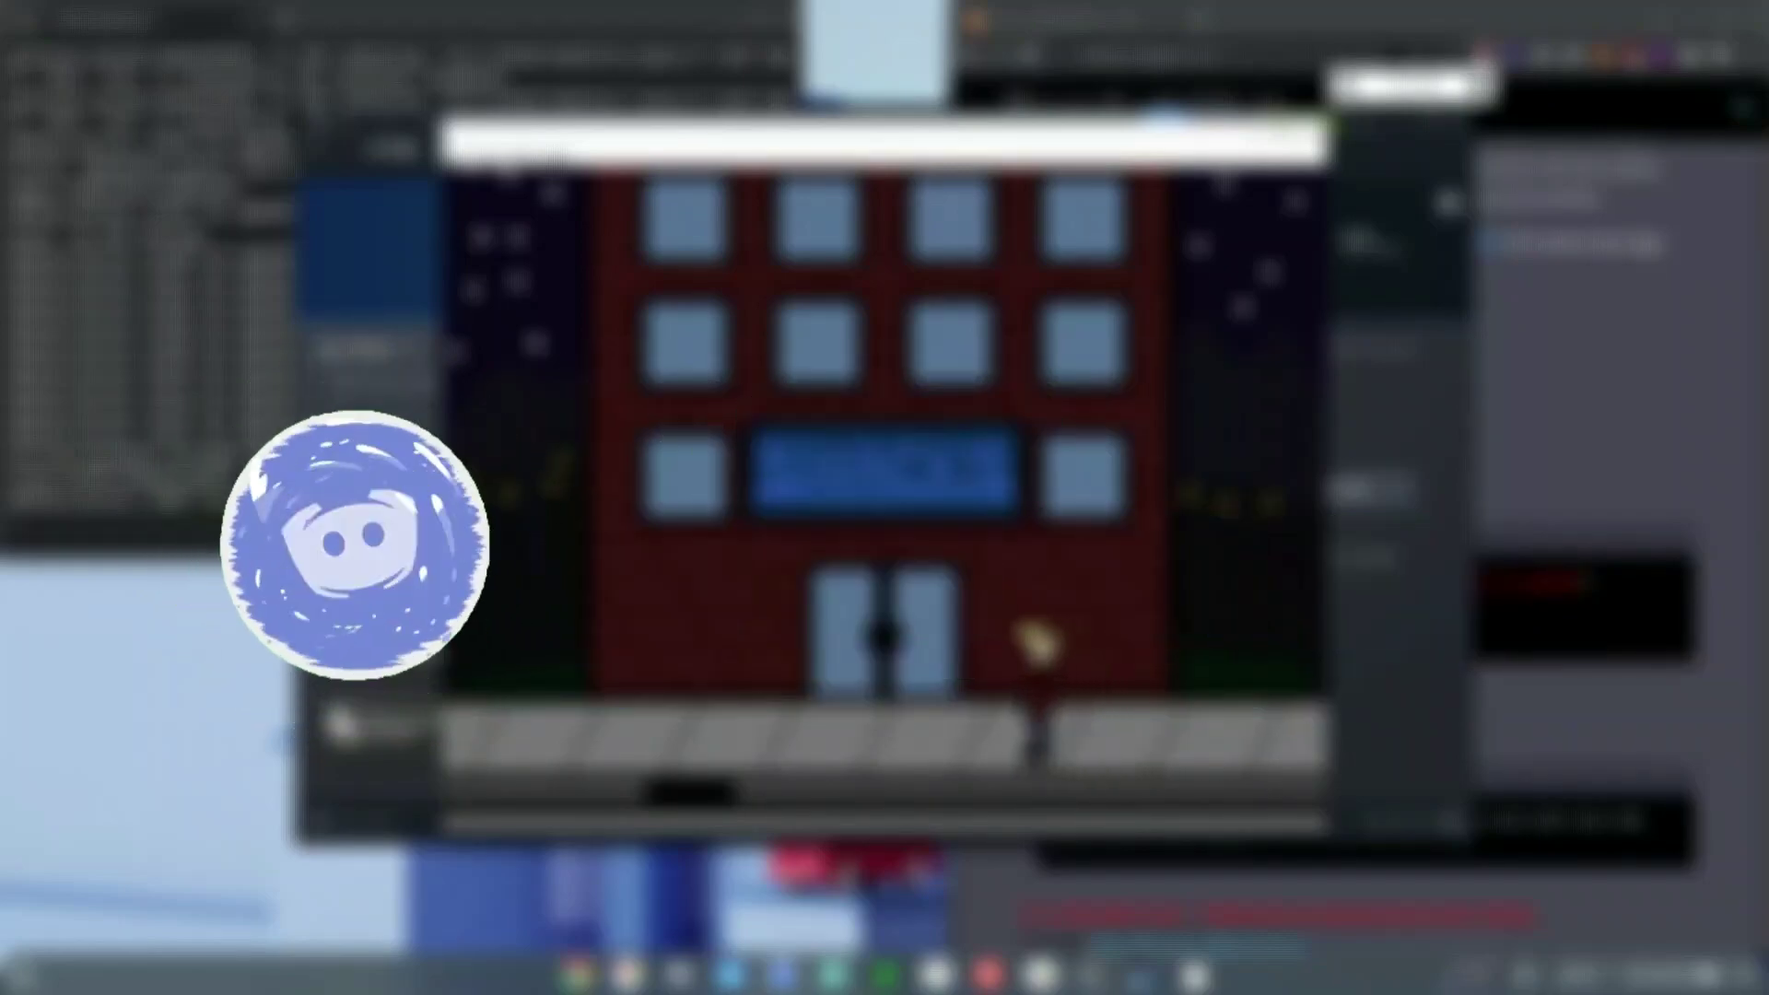
key("Left")
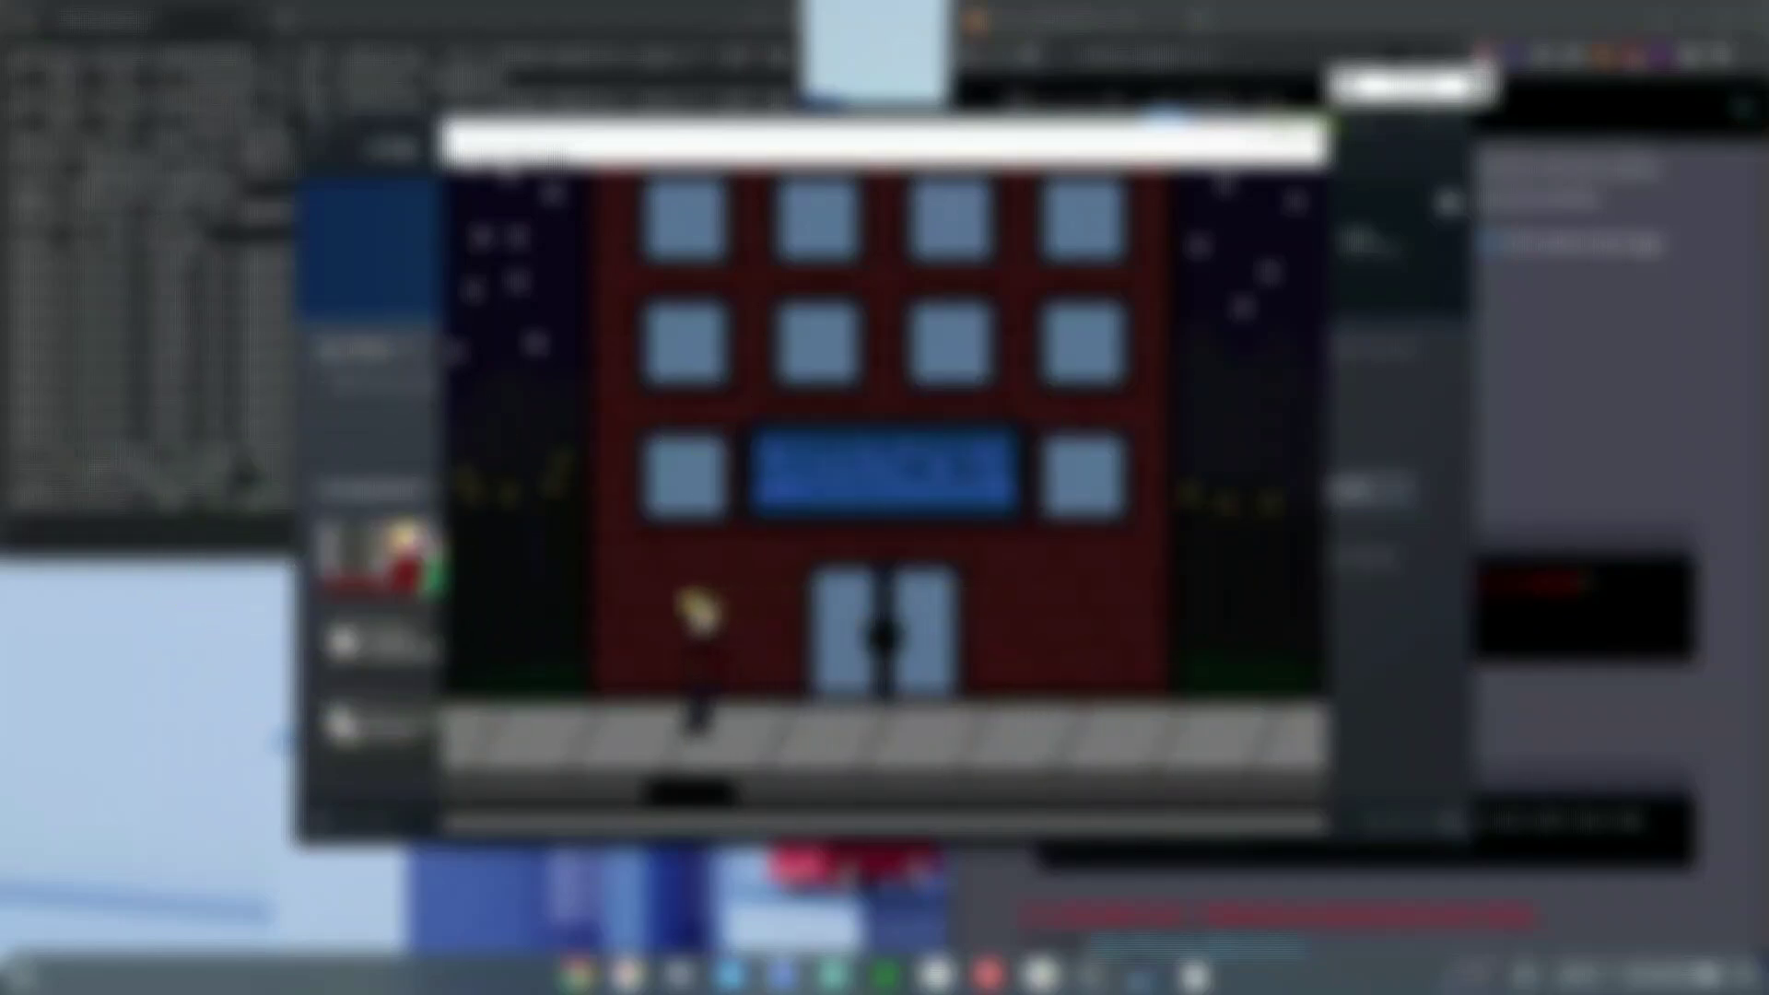